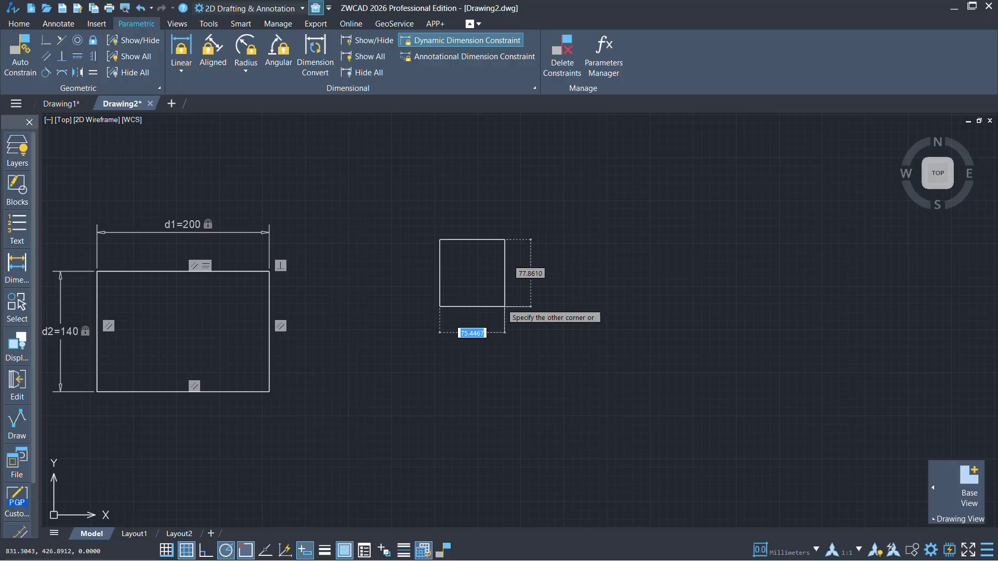
Step: Finish a rectangle about 85 by 83 mm and copy it against its right edge, offset half its height downward
{"action": "left_click", "coordinate": [541, 298]}
{"action": "left_click", "coordinate": [513, 276]}
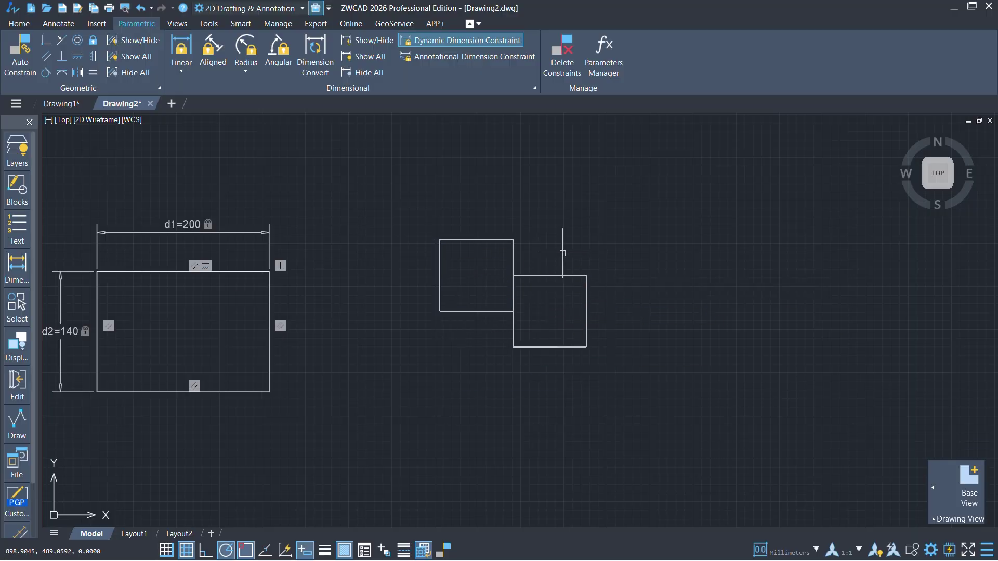
Step: Trim away the shared edge between the two rectangles, leaving one stepped outline
{"action": "scroll", "coordinate": [626, 255], "scroll_direction": "up", "scroll_amount": 3}
{"action": "left_click", "coordinate": [524, 229]}
{"action": "left_click", "coordinate": [380, 381]}
{"action": "type", "text": "tr"}
{"action": "left_click", "coordinate": [445, 317]}
{"action": "middle_click_drag", "start_coordinate": [462, 311], "coordinate": [458, 325]}
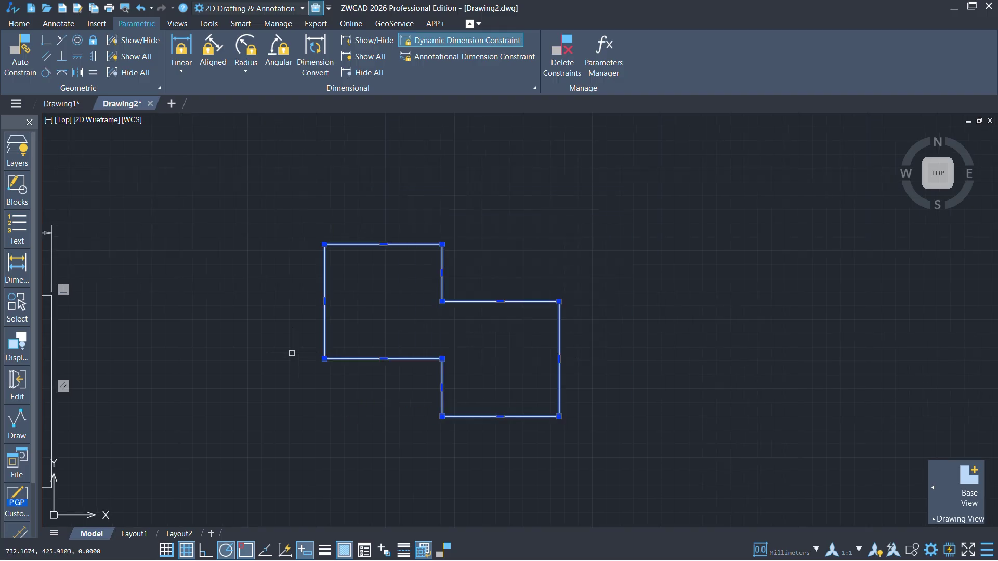
Step: Auto-constrain the stepped outline and add linear dimensional constraints to the upper-left block's width and height
{"action": "left_click", "coordinate": [26, 77]}
{"action": "left_click", "coordinate": [442, 244]}
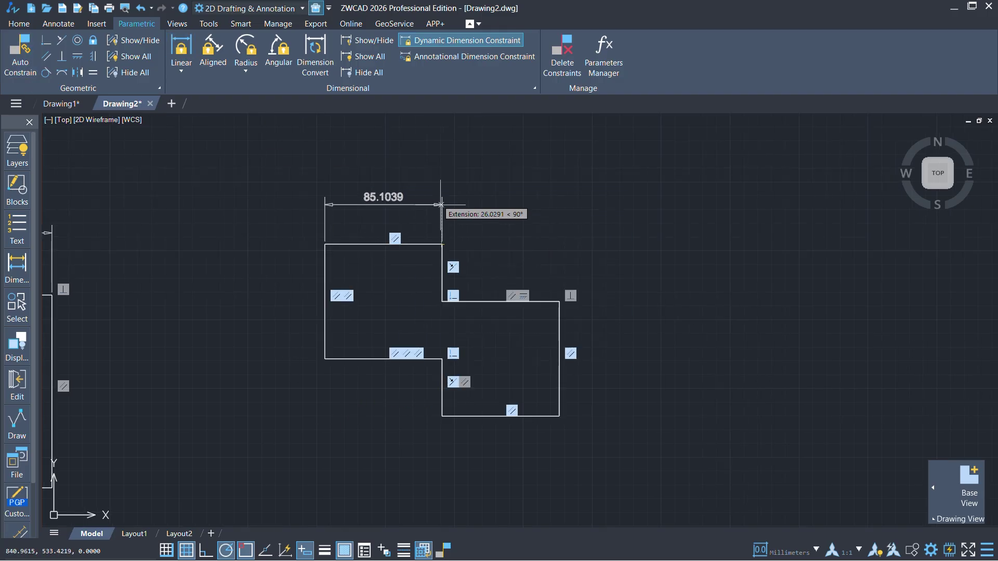
{"action": "key", "text": "space"}
{"action": "left_click", "coordinate": [324, 245]}
{"action": "left_click", "coordinate": [324, 359]}
{"action": "left_click", "coordinate": [273, 353]}
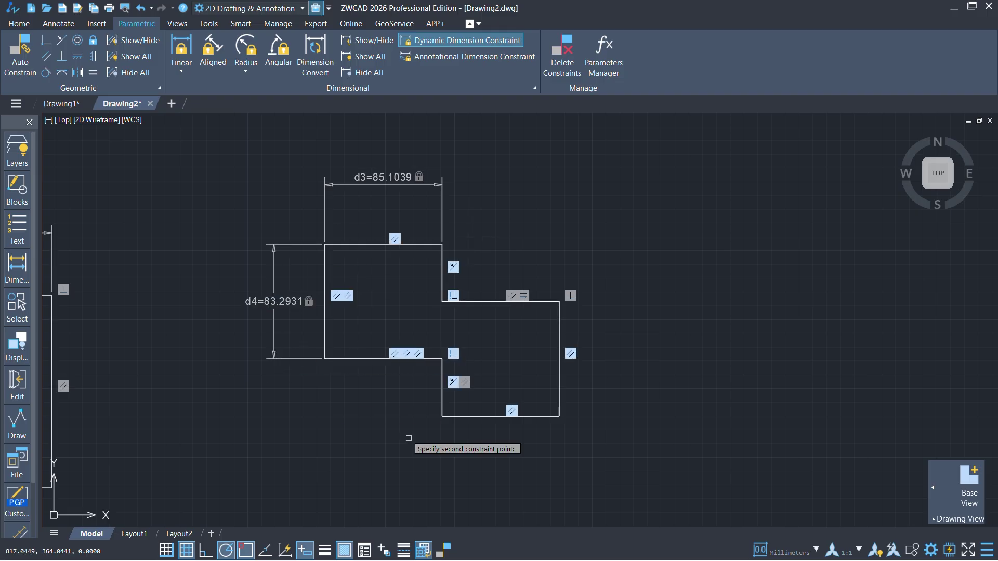
Step: Add linear constraints for the outline's overall height and the lower-right block's width, making that width equal to d3
{"action": "left_click", "coordinate": [441, 416]}
{"action": "left_click", "coordinate": [559, 302]}
{"action": "left_click", "coordinate": [442, 185]}
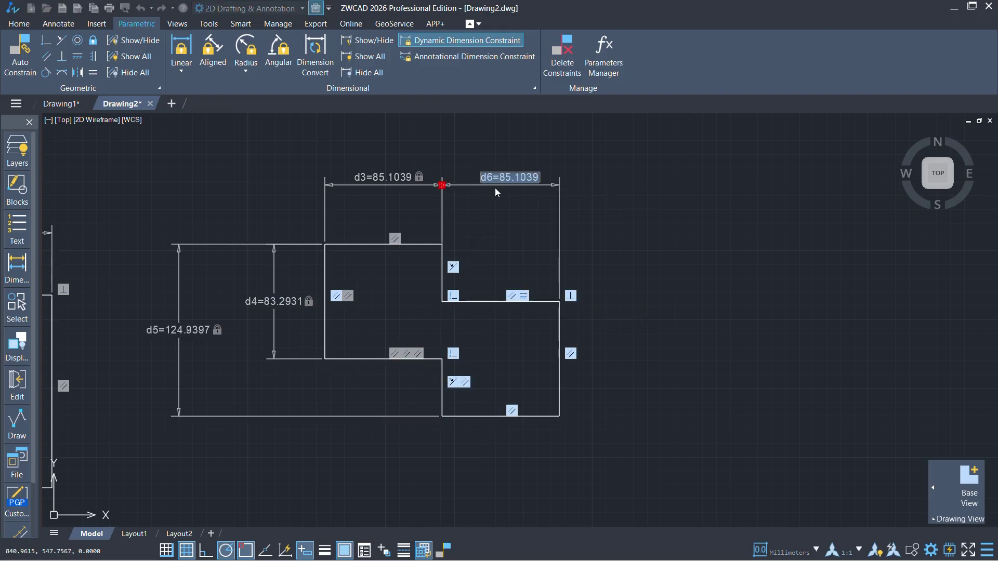
Step: Set the upper-left block's width constraint d3 to 100, and reduce it to 50
{"action": "double_click", "coordinate": [438, 182]}
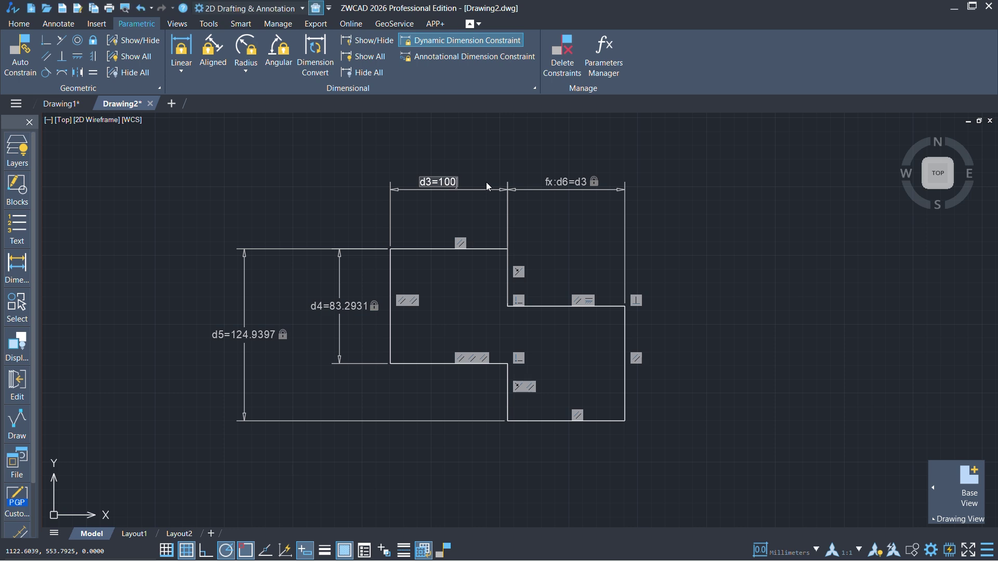
{"action": "key", "text": "Return"}
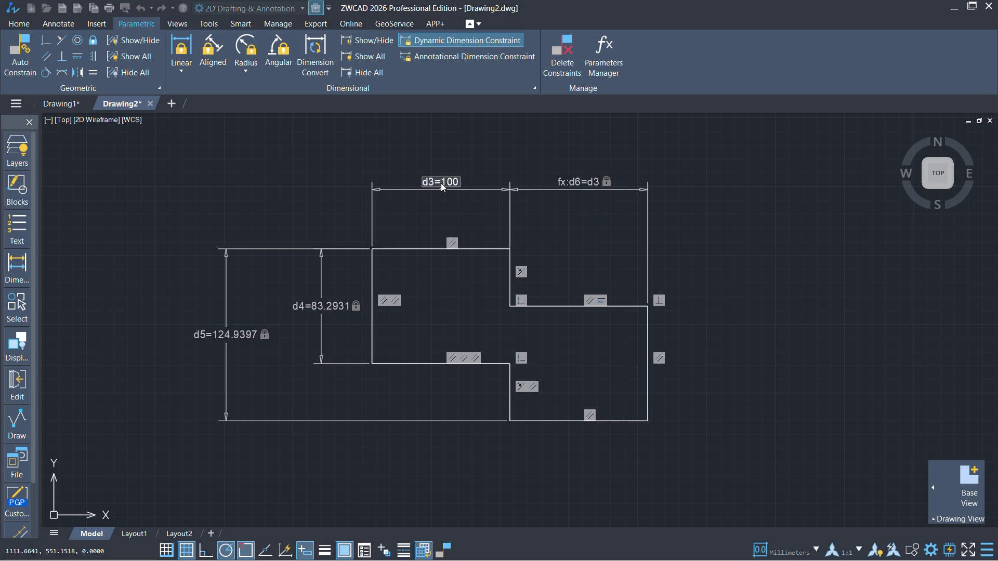
{"action": "key", "text": "Return"}
Step: Set the left block's height constraint d4 to 100 and the overall height constraint d5 to 150
{"action": "type", "text": "100"}
{"action": "key", "text": "Return"}
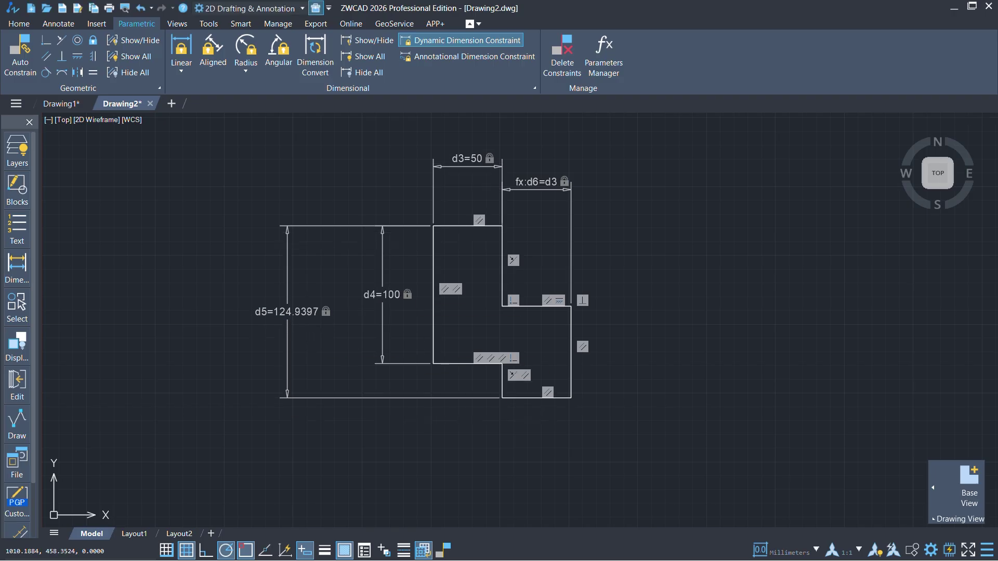
{"action": "type", "text": "150"}
{"action": "key", "text": "Return"}
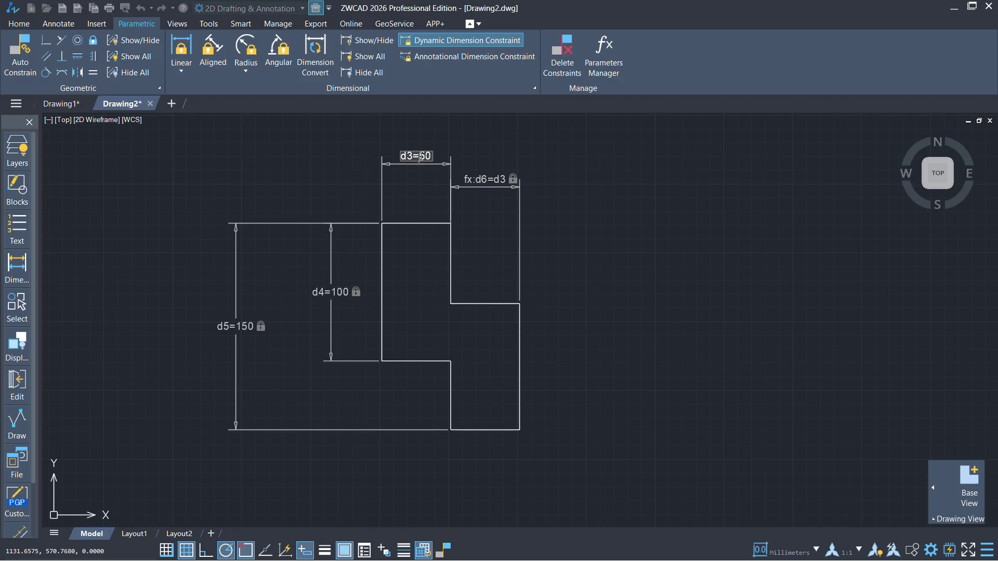
{"action": "key", "text": "Return"}
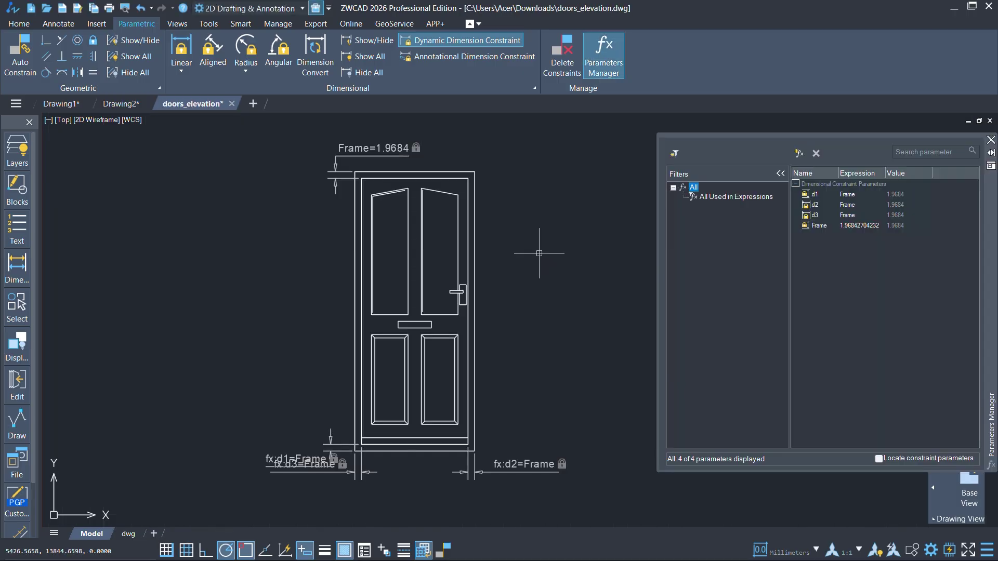
Step: Add a vertical linear constraint for the gap between the door's upper and lower right panels
{"action": "scroll", "coordinate": [268, 438], "scroll_direction": "down", "scroll_amount": 2}
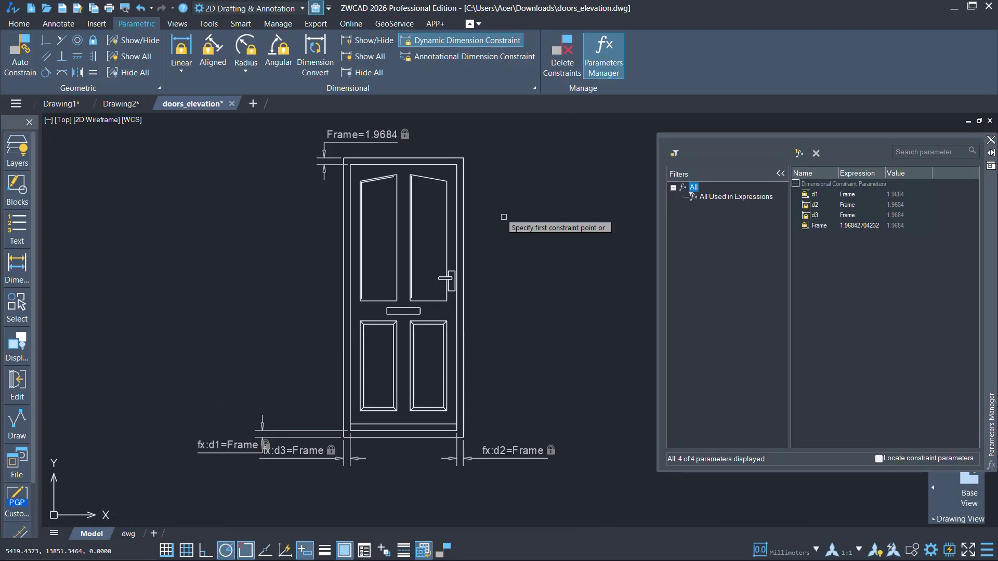
{"action": "scroll", "coordinate": [450, 292], "scroll_direction": "up", "scroll_amount": 4}
{"action": "left_click", "coordinate": [557, 342]}
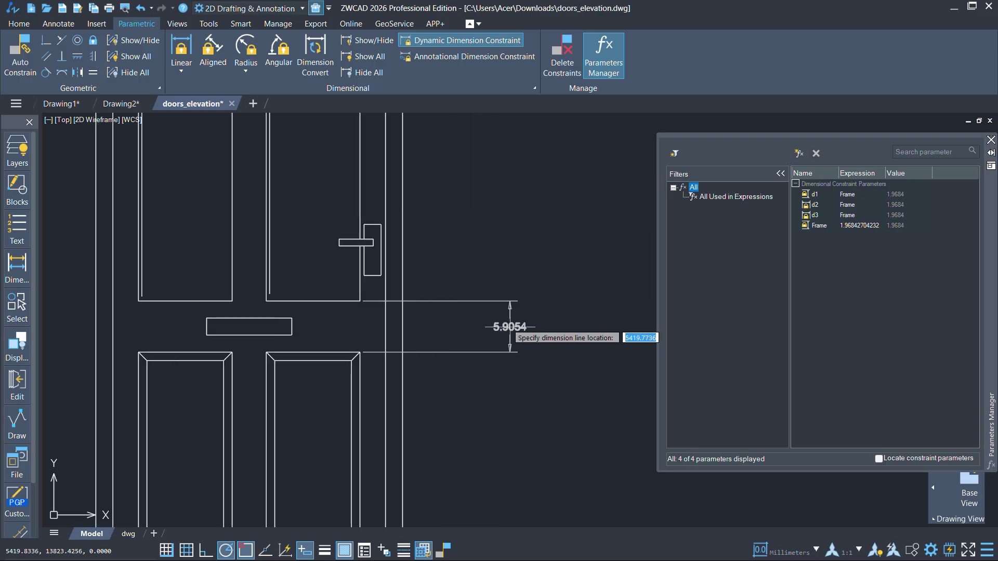
{"action": "left_click", "coordinate": [557, 285]}
Step: Add a horizontal linear constraint across the door frame's overall width, between its two upper outer corners
{"action": "scroll", "coordinate": [551, 297], "scroll_direction": "down", "scroll_amount": 4}
{"action": "middle_click_drag", "start_coordinate": [537, 249], "coordinate": [535, 272]}
{"action": "scroll", "coordinate": [424, 183], "scroll_direction": "up", "scroll_amount": 2}
{"action": "key", "text": "Return"}
{"action": "left_click", "coordinate": [342, 182]}
{"action": "left_click", "coordinate": [532, 182]}
{"action": "middle_click_drag", "start_coordinate": [530, 180], "coordinate": [532, 260]}
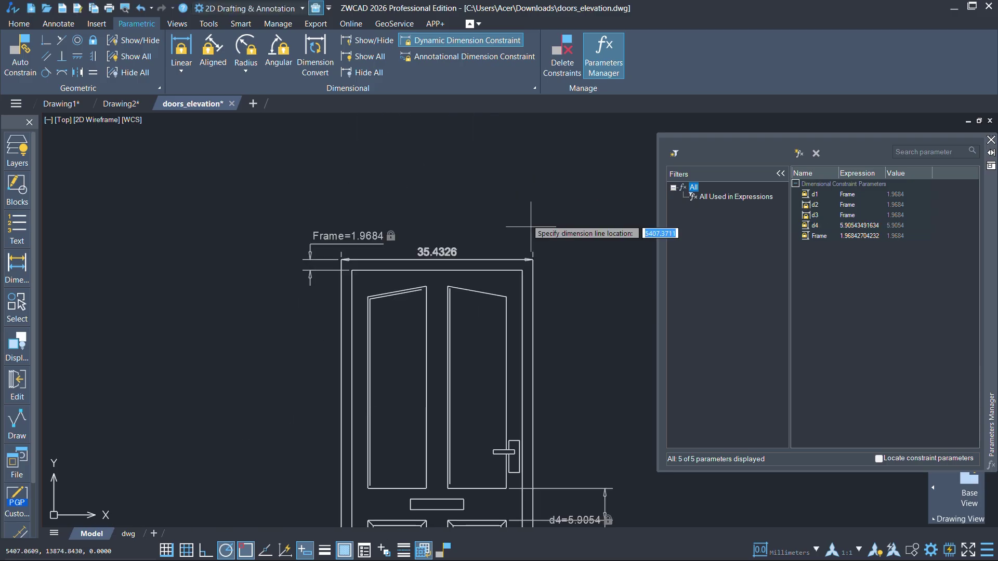
{"action": "left_click", "coordinate": [488, 234]}
{"action": "scroll", "coordinate": [488, 233], "scroll_direction": "down", "scroll_amount": 3}
{"action": "scroll", "coordinate": [447, 223], "scroll_direction": "up", "scroll_amount": 3}
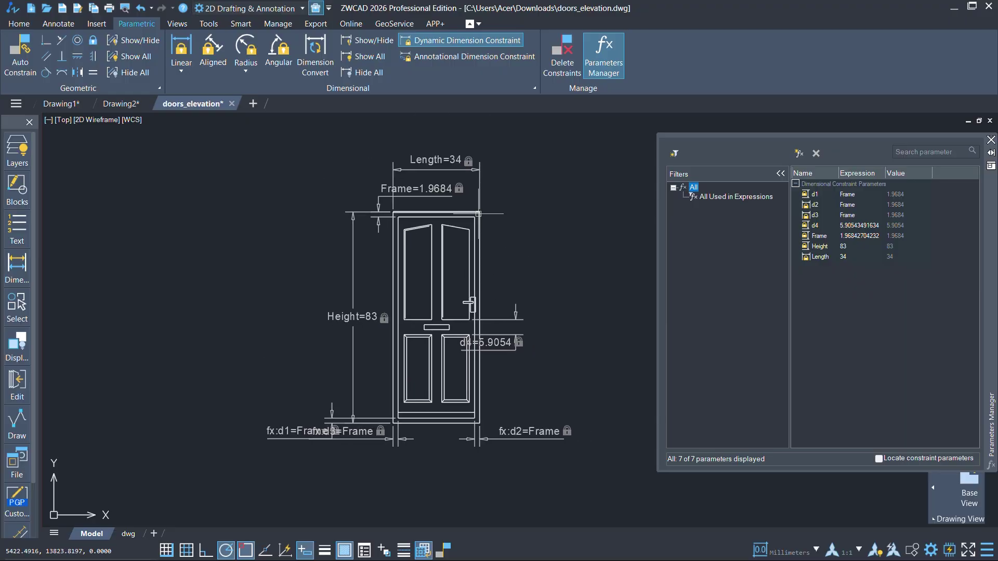
{"action": "scroll", "coordinate": [478, 213], "scroll_direction": "up", "scroll_amount": 2}
{"action": "middle_click_drag", "start_coordinate": [452, 295], "coordinate": [470, 253]}
{"action": "scroll", "coordinate": [482, 317], "scroll_direction": "down", "scroll_amount": 2}
{"action": "left_click", "coordinate": [566, 177]}
{"action": "key", "text": "Escape"}
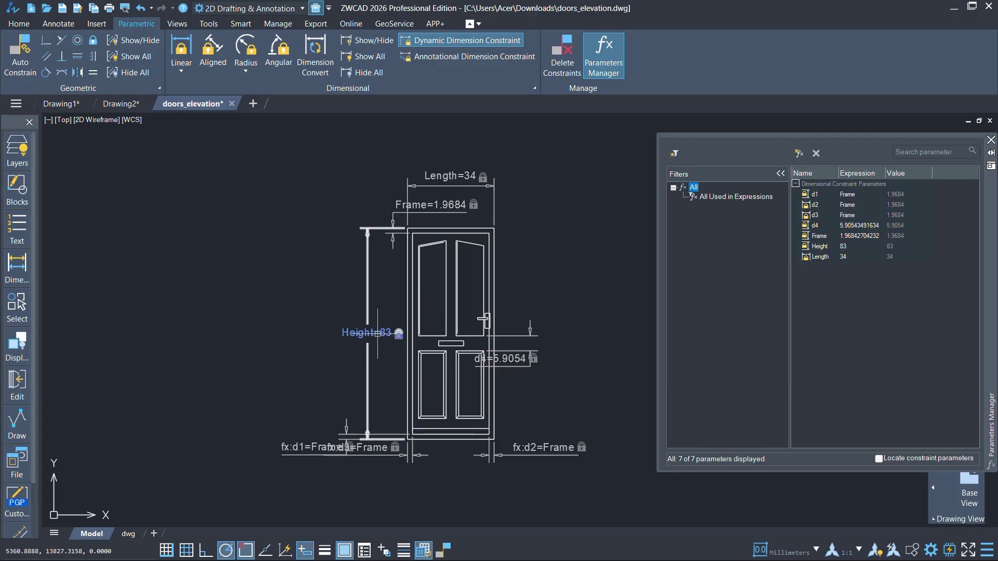
Step: Change the door's Length constraint to 36, to 40 and finally to 32
{"action": "scroll", "coordinate": [369, 334], "scroll_direction": "up", "scroll_amount": 2}
{"action": "middle_click_drag", "start_coordinate": [369, 335], "coordinate": [359, 354]}
{"action": "scroll", "coordinate": [363, 358], "scroll_direction": "down", "scroll_amount": 2}
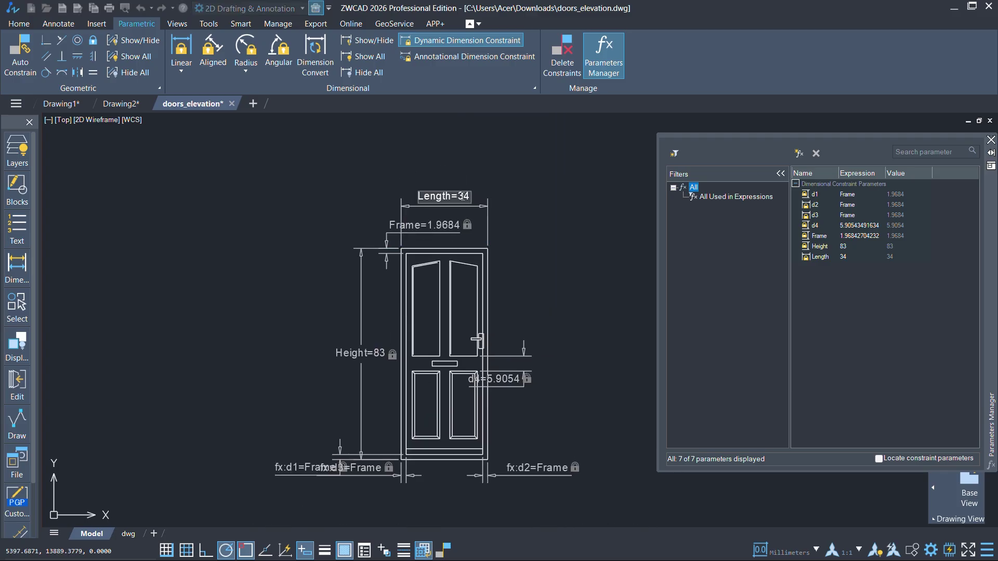
{"action": "key", "text": "Return"}
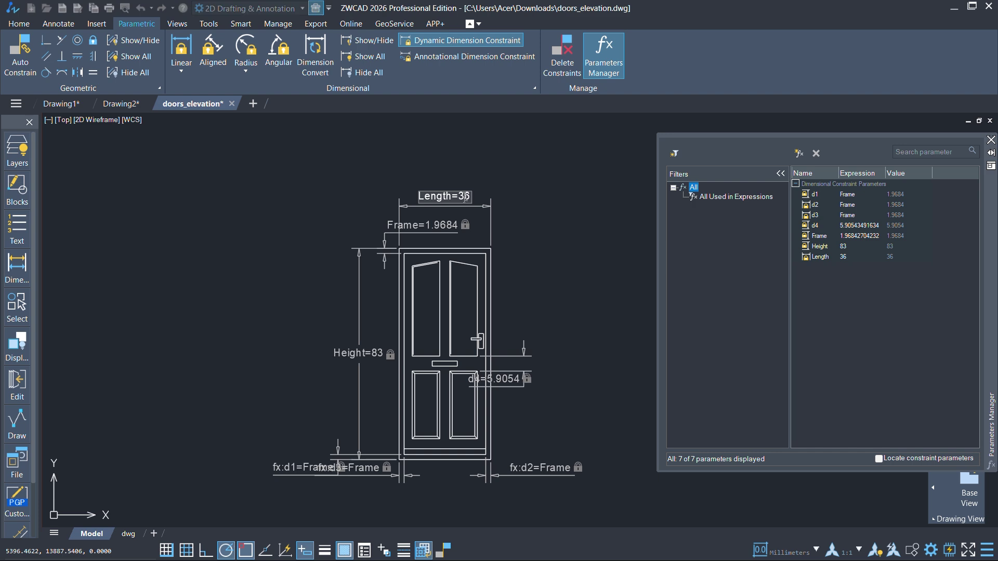
{"action": "key", "text": "Return"}
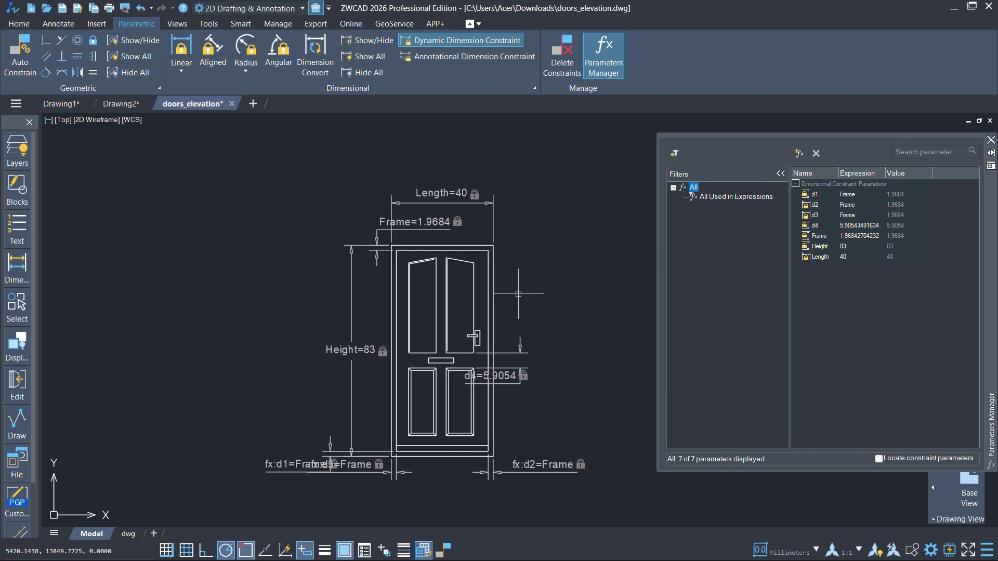
{"action": "scroll", "coordinate": [477, 197], "scroll_direction": "up", "scroll_amount": 2}
{"action": "type", "text": "32"}
{"action": "key", "text": "Return"}
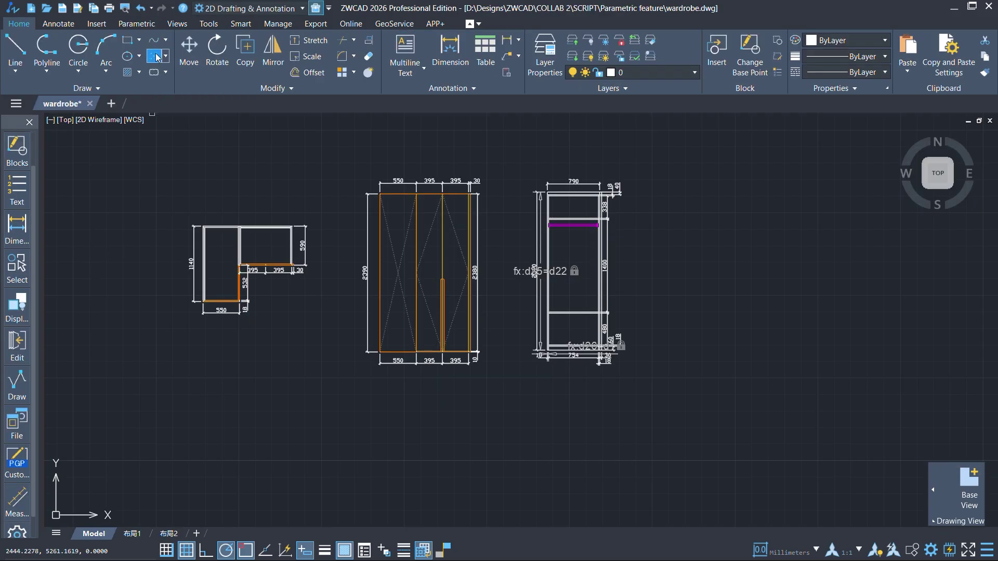
Step: Open the Parameters Manager for the wardrobe drawing and set the user parameter AC to 1500
{"action": "left_click", "coordinate": [137, 24]}
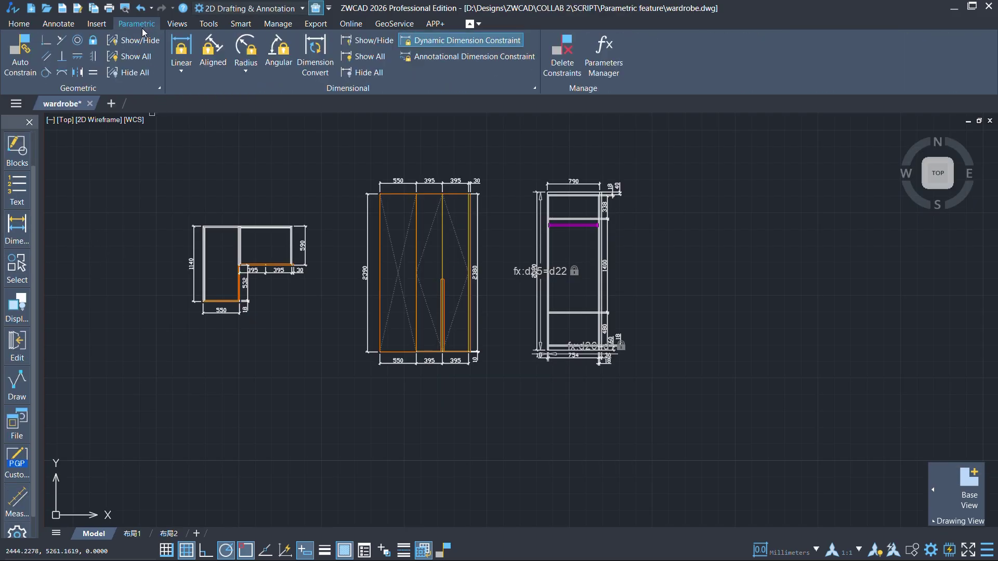
{"action": "left_click", "coordinate": [616, 55]}
{"action": "scroll", "coordinate": [965, 207], "scroll_direction": "up", "scroll_amount": 3}
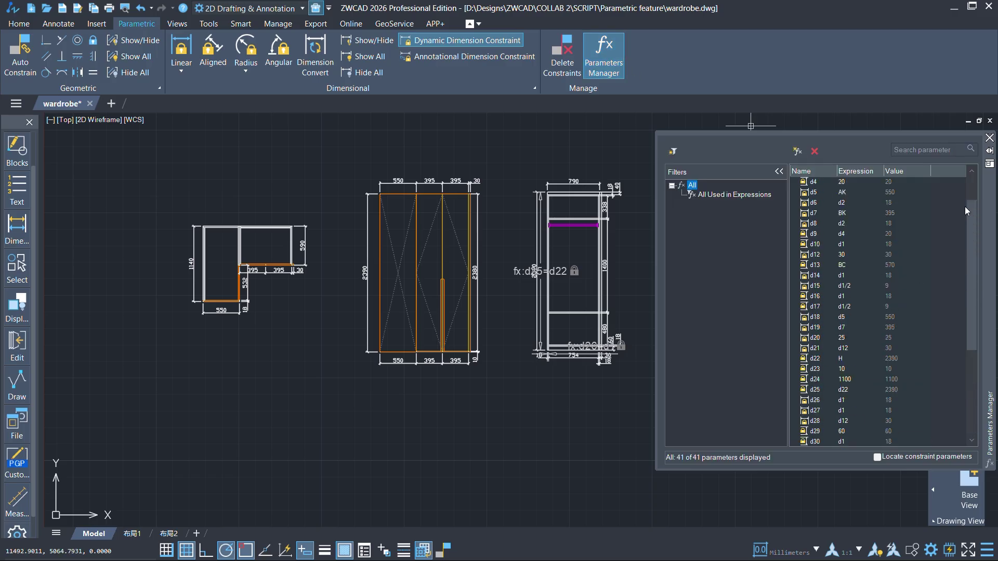
{"action": "left_click_drag", "start_coordinate": [969, 197], "coordinate": [977, 317]}
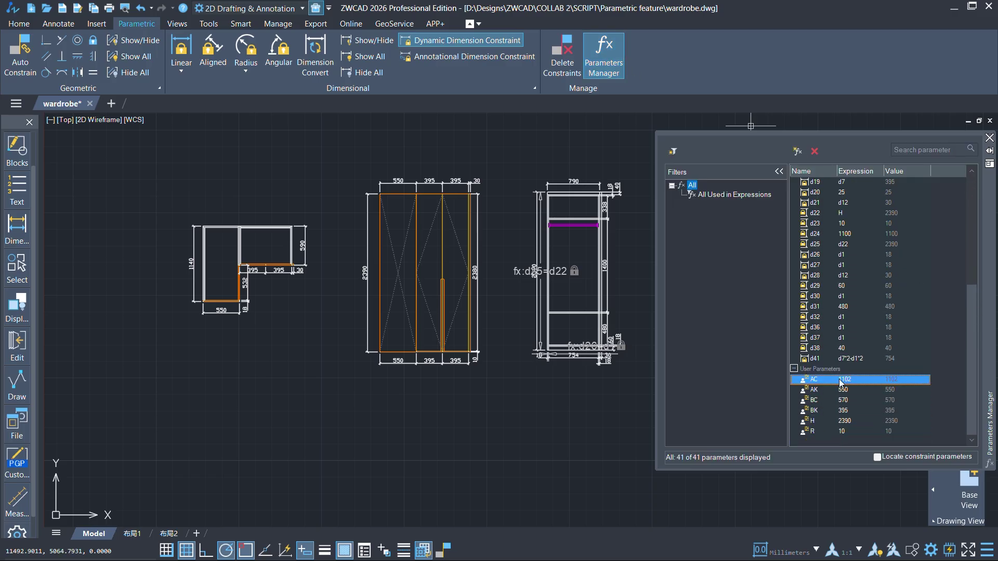
{"action": "key", "text": "Return"}
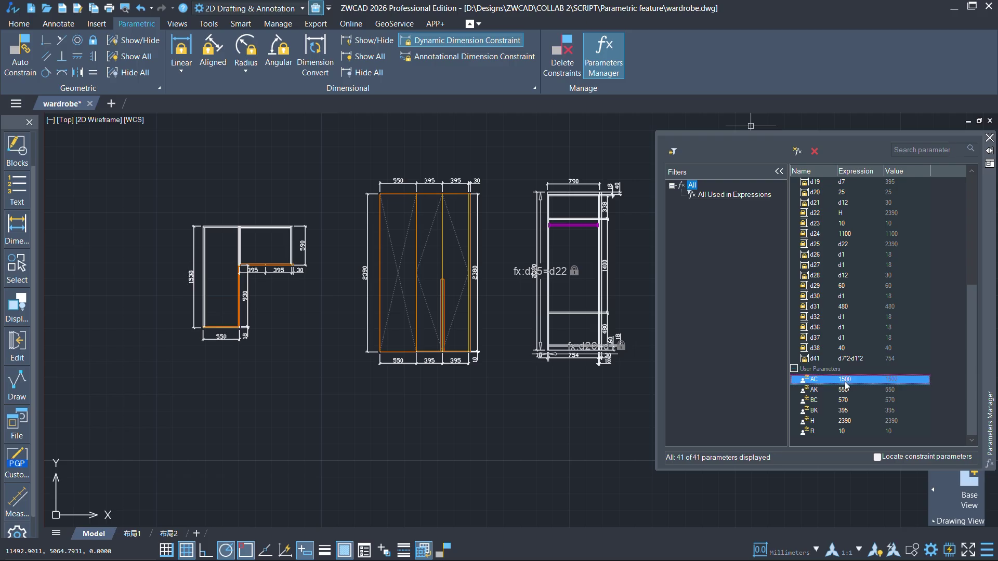
Step: Set the wardrobe's user parameters AK to 800, BC to 400 and BK to 600, and undo the last change
{"action": "type", "text": "800"}
{"action": "key", "text": "Return"}
{"action": "type", "text": "400"}
{"action": "key", "text": "Return"}
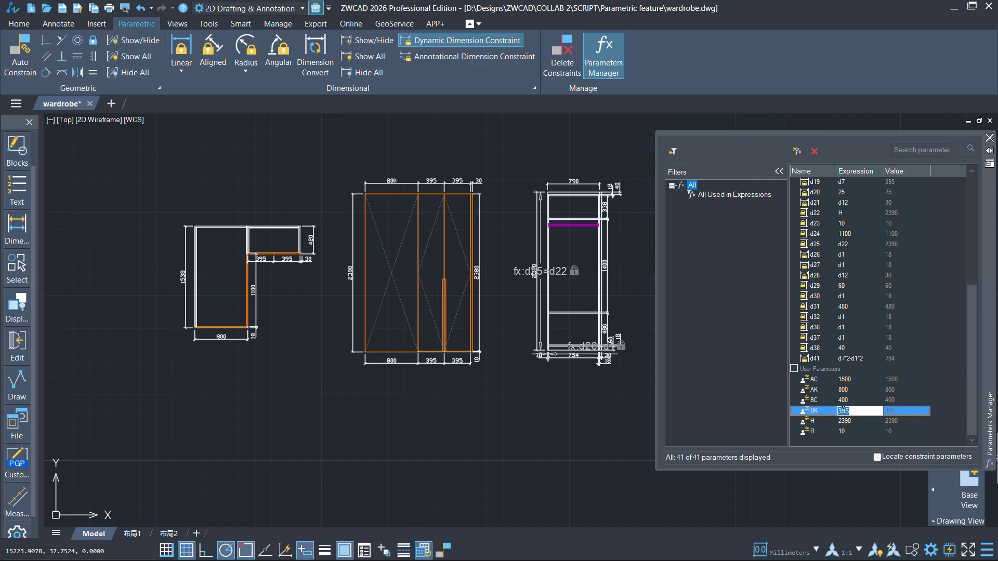
{"action": "type", "text": "600"}
{"action": "key", "text": "Return"}
{"action": "key", "text": "Escape"}
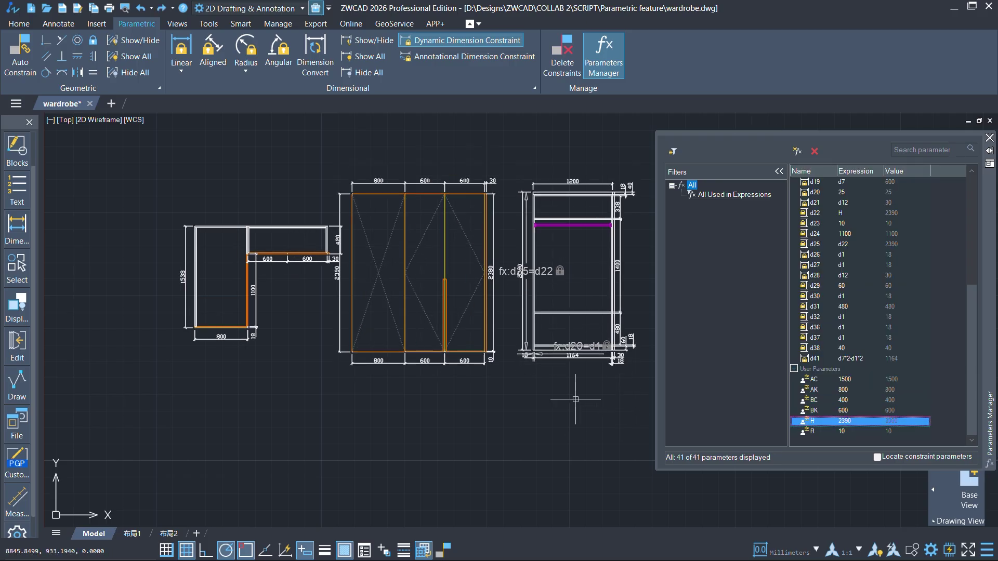
{"action": "key", "text": "ctrl+z"}
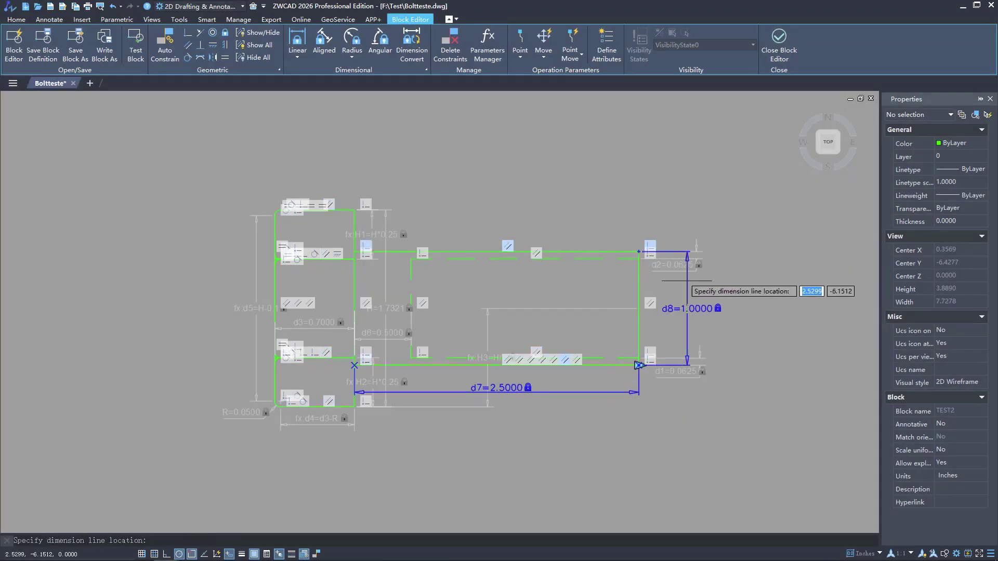
Step: Set the distance type of the bolt's shank length constraint d7 to Increment
{"action": "left_click", "coordinate": [577, 392]}
{"action": "left_click", "coordinate": [954, 366]}
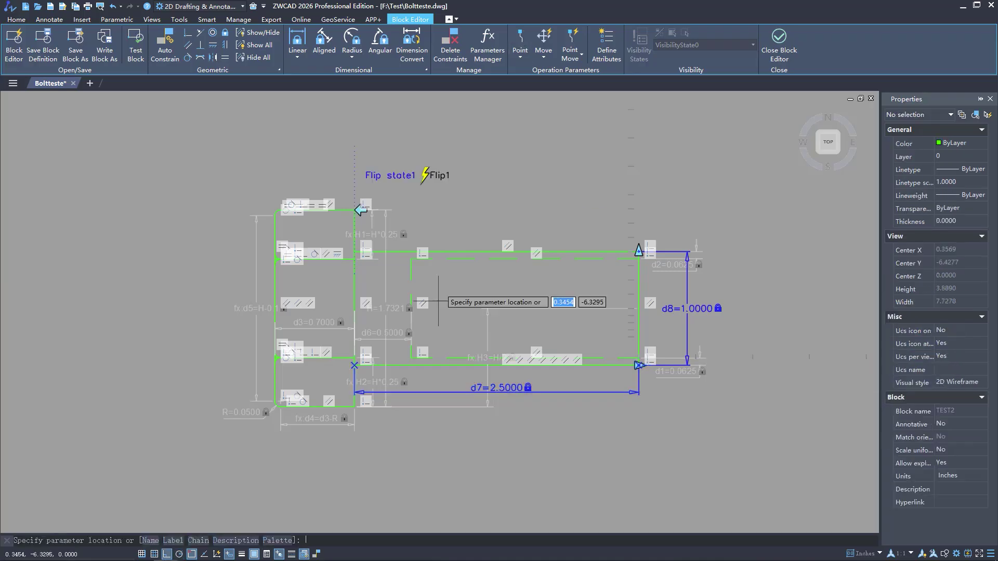
Step: Add a point parameter at the lower corner of the bolt head and attach a Move action to it
{"action": "left_click", "coordinate": [354, 407]}
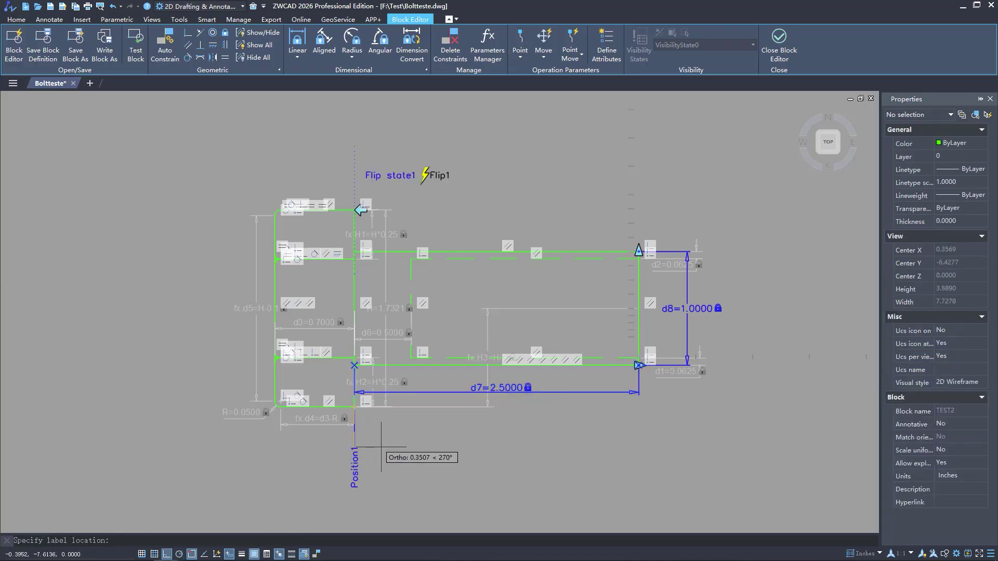
{"action": "double_click", "coordinate": [396, 441]}
{"action": "left_click", "coordinate": [412, 467]}
{"action": "key", "text": "Return"}
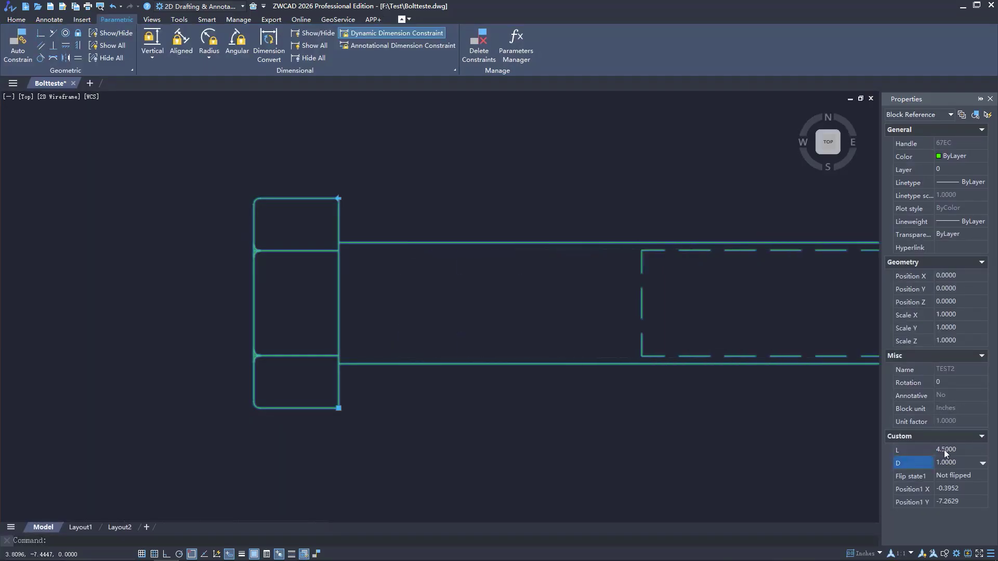
{"action": "left_click", "coordinate": [956, 461]}
{"action": "left_click", "coordinate": [950, 355]}
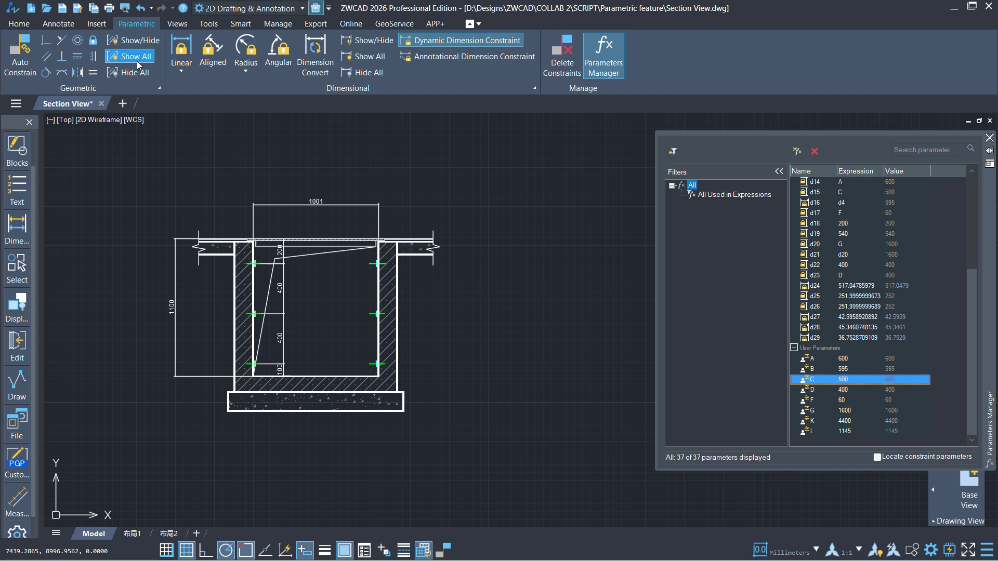
{"action": "left_click", "coordinate": [137, 62]}
{"action": "left_click", "coordinate": [135, 72]}
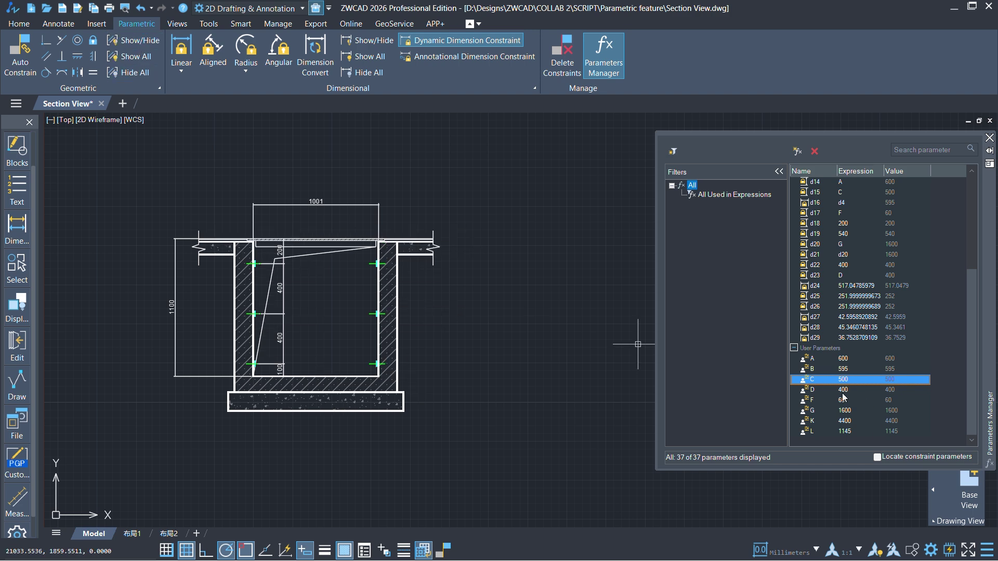
Step: Set the section view's user parameters D to 600, F to 80, G to 2000 and K to 5000
{"action": "type", "text": "80"}
{"action": "key", "text": "Return"}
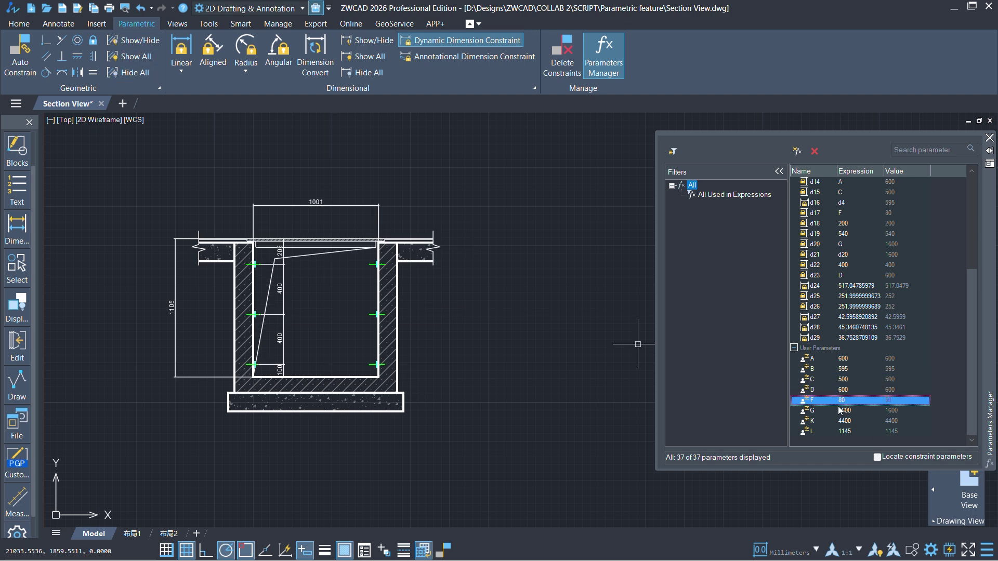
{"action": "type", "text": "2000"}
{"action": "key", "text": "Return"}
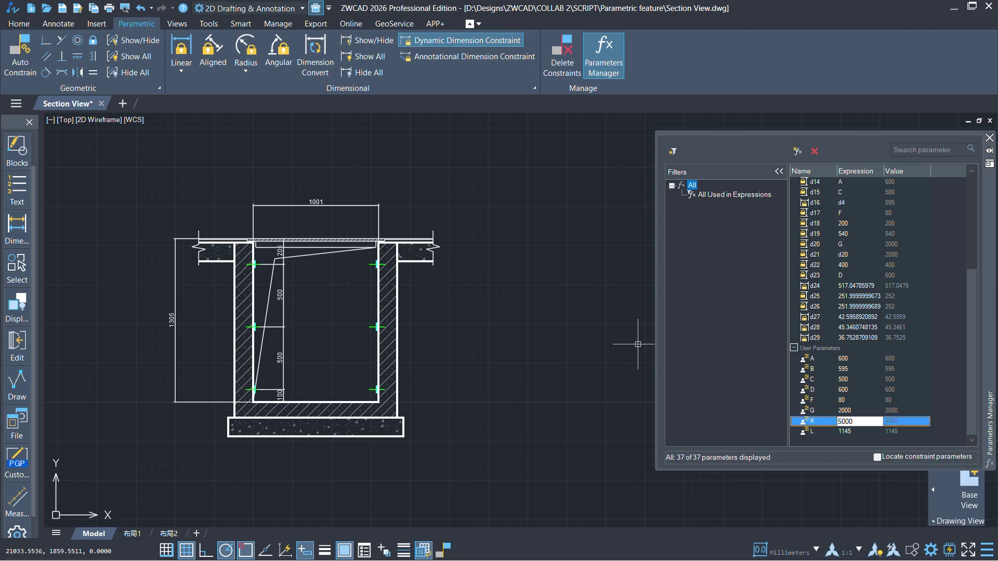
{"action": "key", "text": "Return"}
{"action": "middle_click_drag", "start_coordinate": [494, 352], "coordinate": [569, 336]}
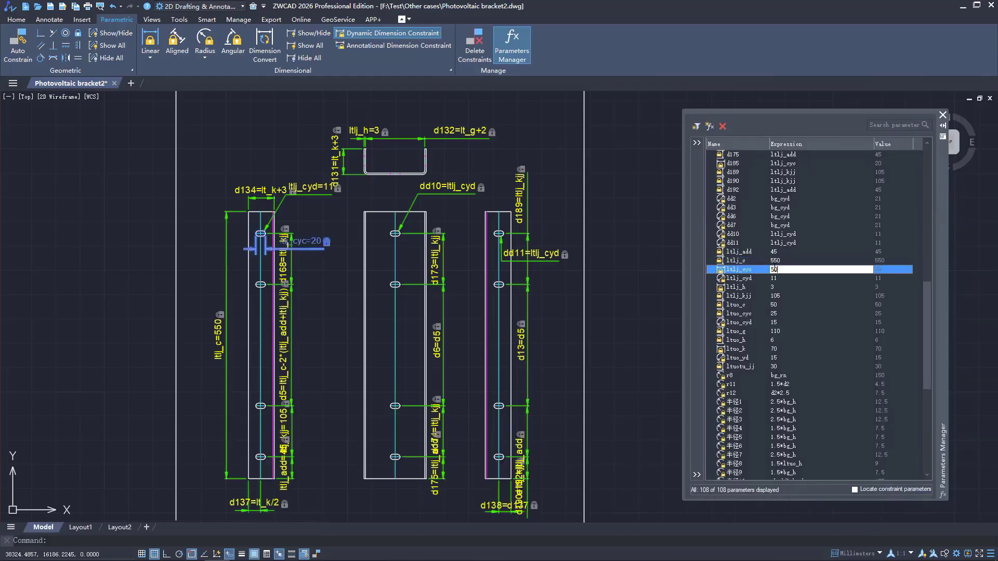
Step: Set the bracket parameters ltlj_cyc to 50, ltlj_cyd to 20 and ltlj_h to 10
{"action": "double_click", "coordinate": [779, 278]}
{"action": "key", "text": "Return"}
{"action": "key", "text": "Return"}
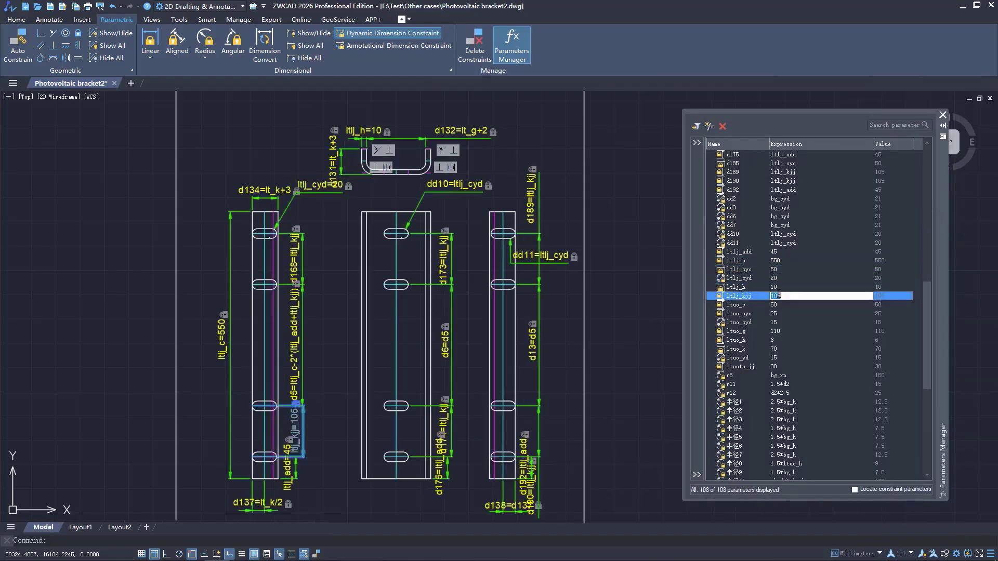
{"action": "double_click", "coordinate": [780, 331]}
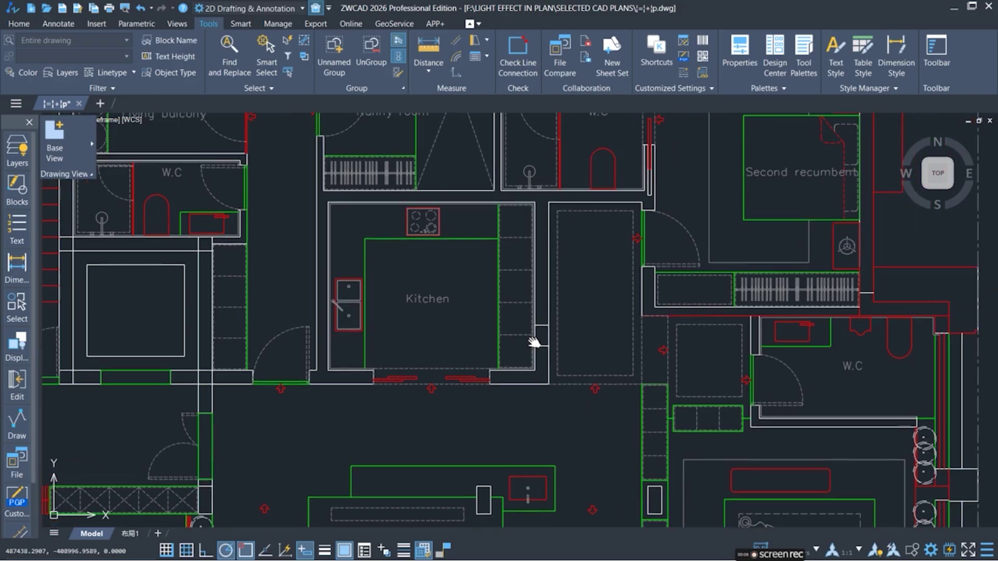
{"action": "middle_click_drag", "start_coordinate": [629, 299], "coordinate": [656, 248]}
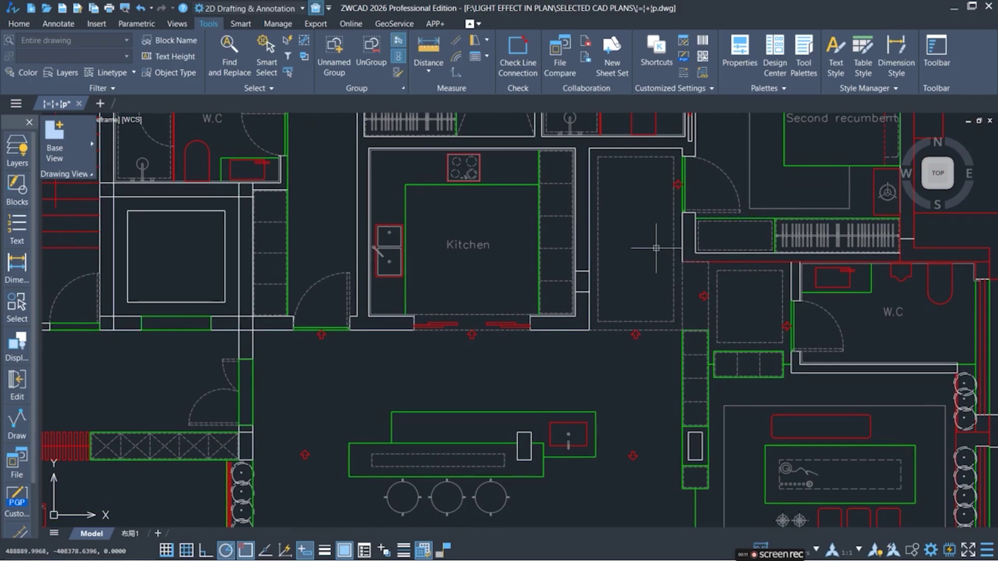
Step: Look through the layer commands and remaining tool groups of the docked side toolbar
{"action": "middle_click_drag", "start_coordinate": [414, 336], "coordinate": [474, 308]}
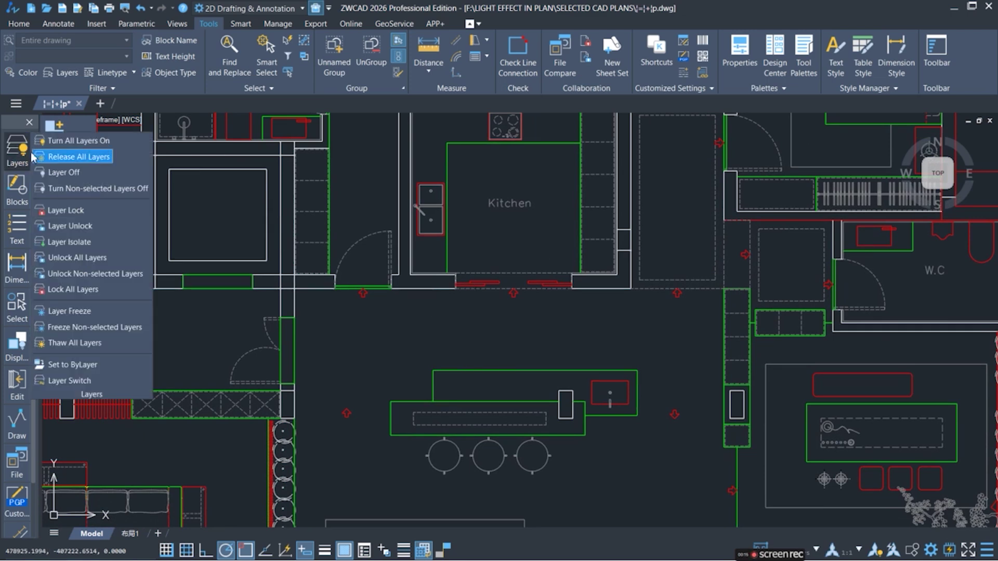
{"action": "scroll", "coordinate": [33, 215], "scroll_direction": "down", "scroll_amount": 1}
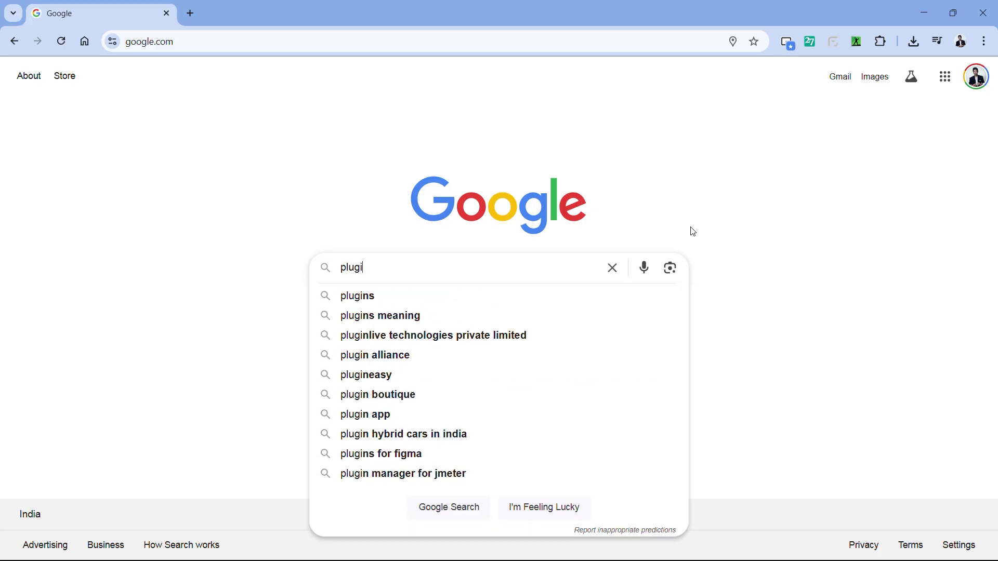
Step: Switch to the web browser and search Google for "plugins for autocad"
{"action": "type", "text": "ns for autocad"}
{"action": "key", "text": "Return"}
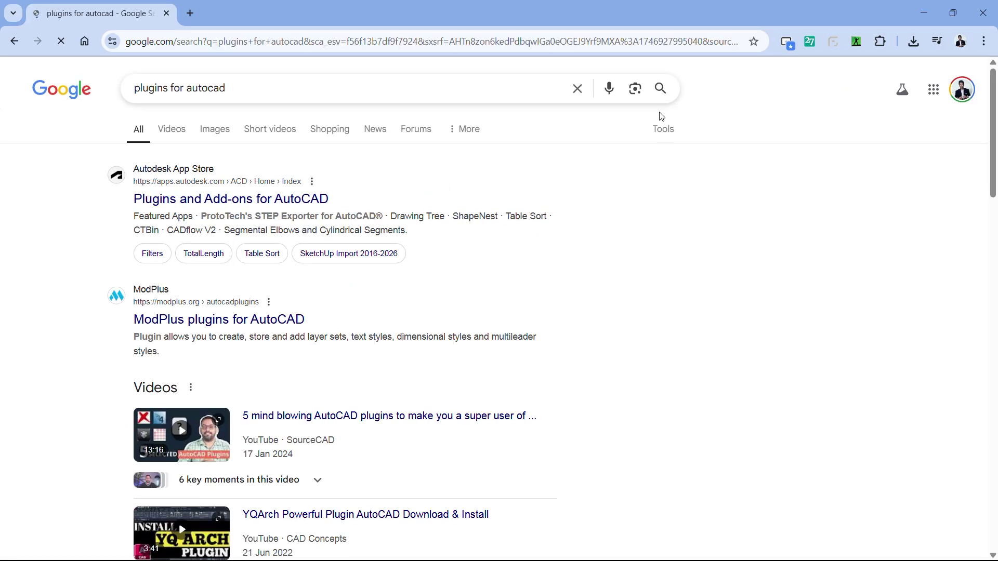
Step: Browse the plugin offers on ModPlus and the MagiCAD Portal and download a ventilation plugin for AutoCAD 2021-2025
{"action": "scroll", "coordinate": [964, 298], "scroll_direction": "down", "scroll_amount": 1}
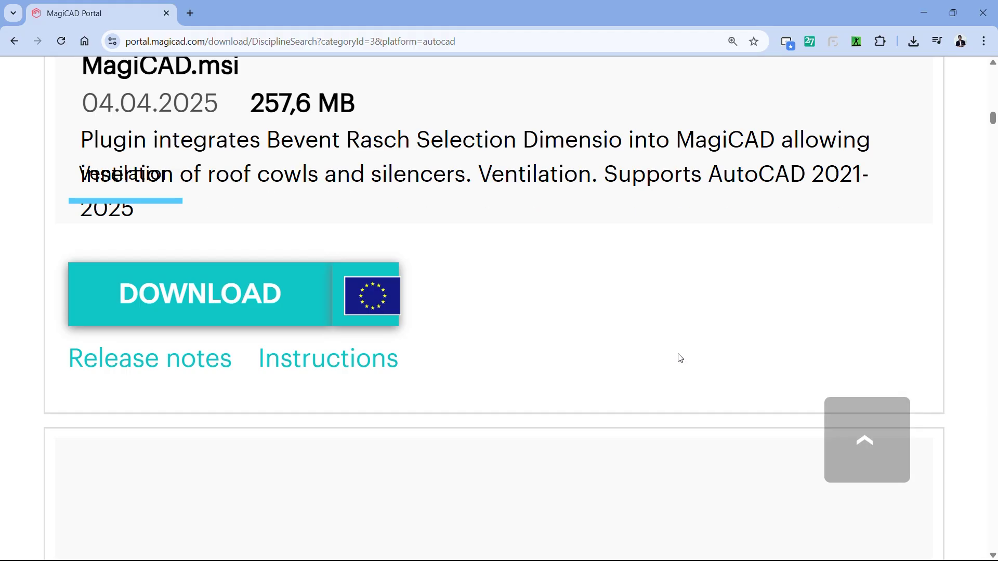
{"action": "scroll", "coordinate": [675, 356], "scroll_direction": "down", "scroll_amount": 1}
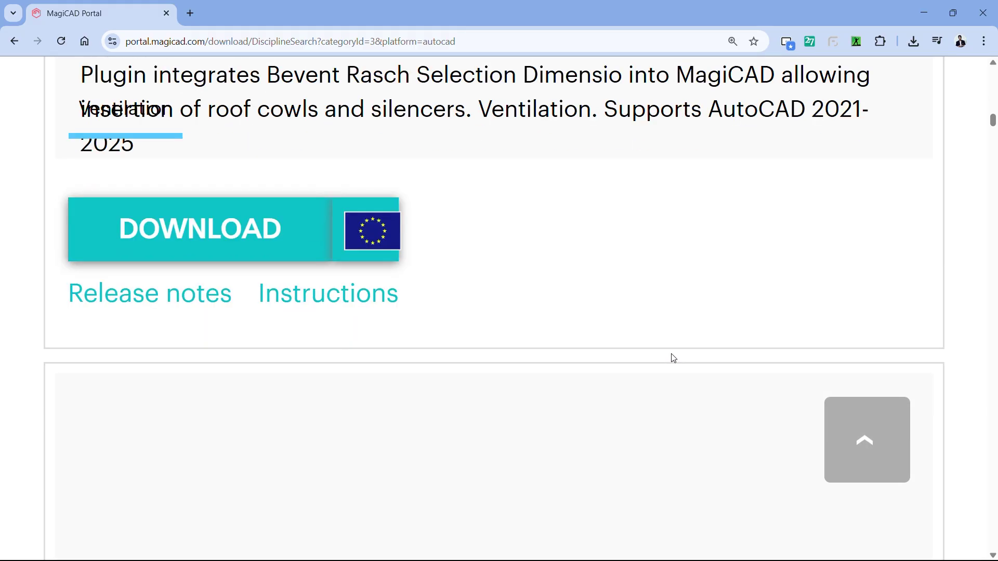
{"action": "left_click", "coordinate": [231, 250]}
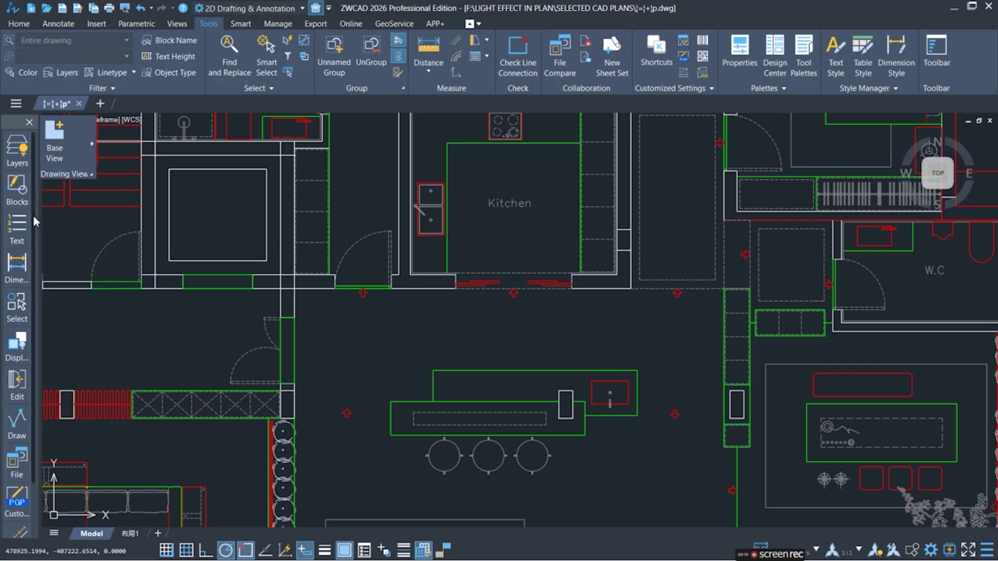
Step: Back in ZWCAD, undock the side toolbar and set its configuration to show 2 columns
{"action": "left_click_drag", "start_coordinate": [33, 220], "coordinate": [33, 235]}
{"action": "left_click_drag", "start_coordinate": [48, 186], "coordinate": [51, 235]}
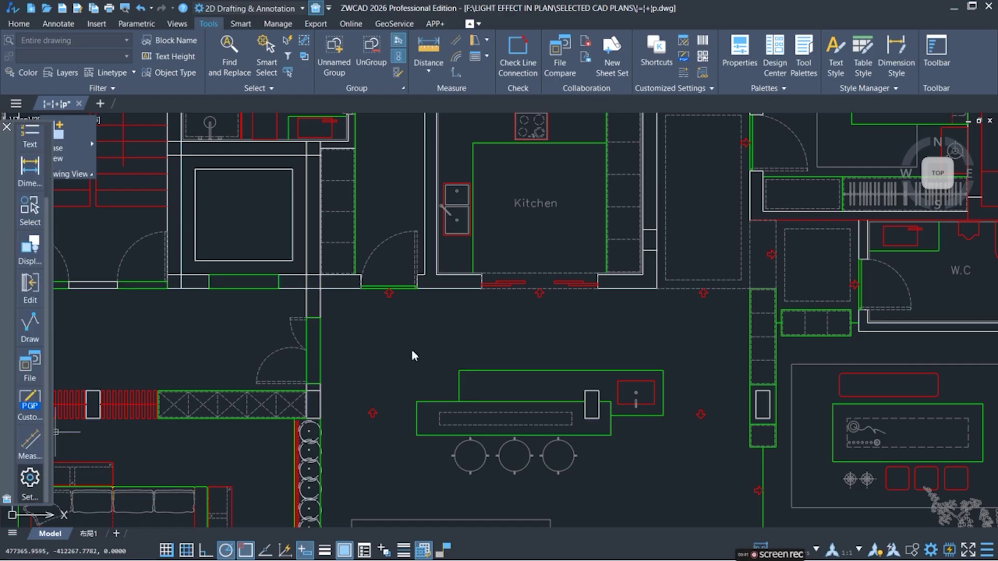
{"action": "scroll", "coordinate": [623, 259], "scroll_direction": "down", "scroll_amount": 2}
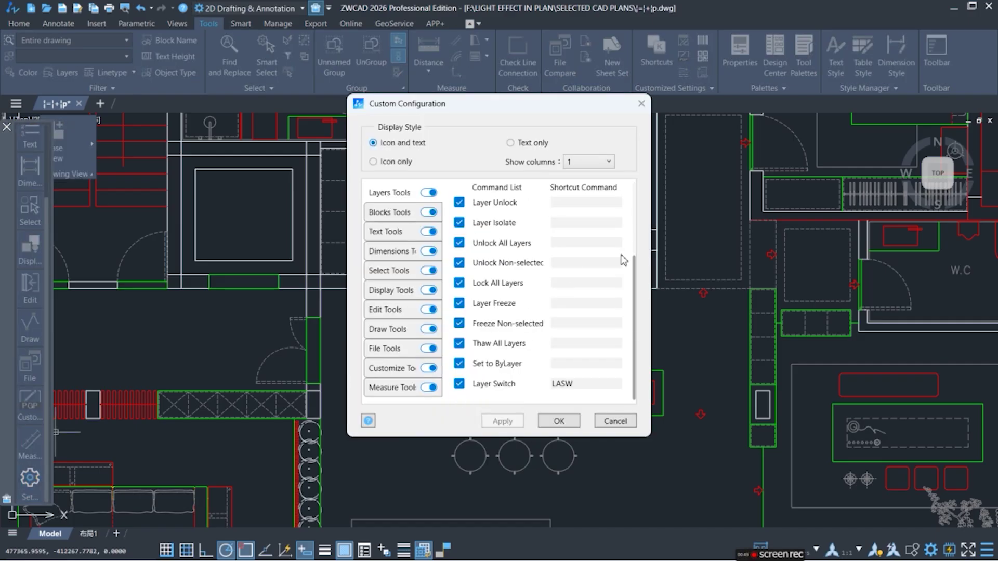
{"action": "scroll", "coordinate": [613, 283], "scroll_direction": "up", "scroll_amount": 2}
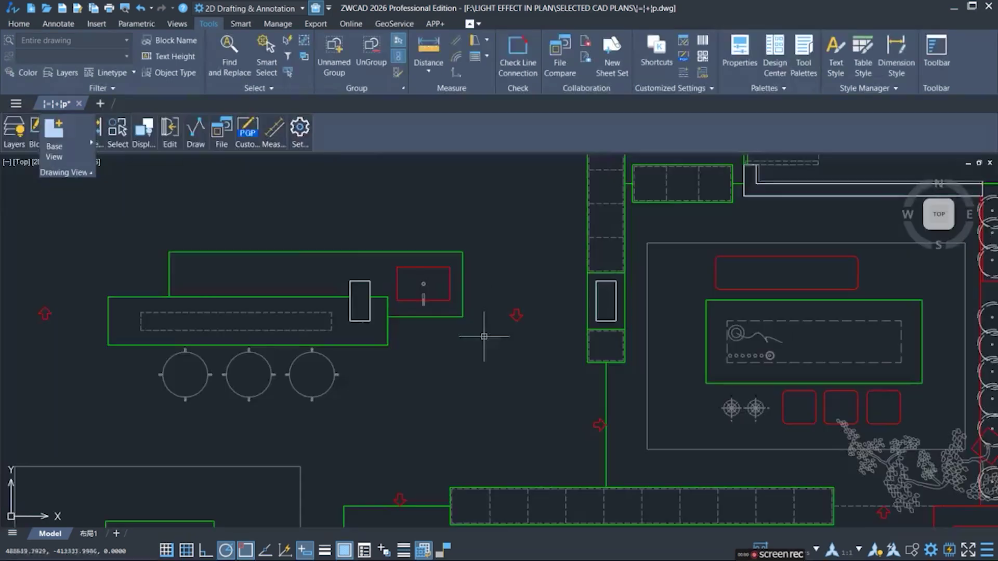
Step: Dock the toolbar horizontally along the upper edge of the drawing area
{"action": "middle_click_drag", "start_coordinate": [343, 154], "coordinate": [364, 166]}
{"action": "right_click", "coordinate": [376, 137]}
{"action": "left_click", "coordinate": [396, 160]}
{"action": "left_click_drag", "start_coordinate": [257, 225], "coordinate": [22, 285]}
{"action": "left_click_drag", "start_coordinate": [20, 120], "coordinate": [254, 340]}
{"action": "mouse_move", "coordinate": [250, 182]}
{"action": "left_mouse_down"}
{"action": "mouse_move", "coordinate": [357, 132]}
{"action": "mouse_move", "coordinate": [512, 139]}
{"action": "left_mouse_up"}
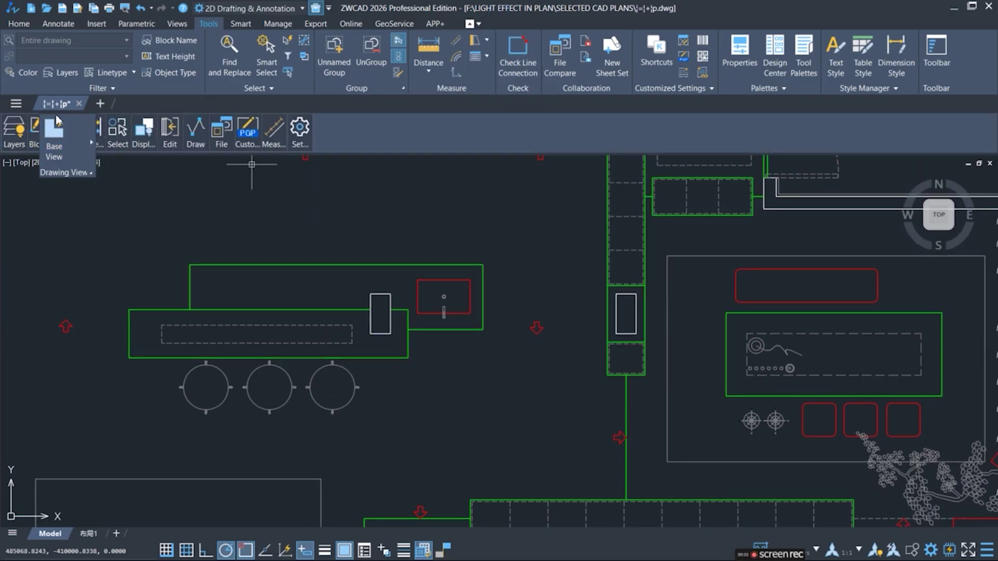
Step: Dock the toolbar vertically along the drawing area's right edge and detach it again as a floating palette
{"action": "left_click_drag", "start_coordinate": [57, 118], "coordinate": [31, 182]}
{"action": "mouse_move", "coordinate": [312, 137]}
{"action": "left_mouse_down"}
{"action": "mouse_move", "coordinate": [977, 239]}
{"action": "mouse_move", "coordinate": [984, 287]}
{"action": "left_mouse_up"}
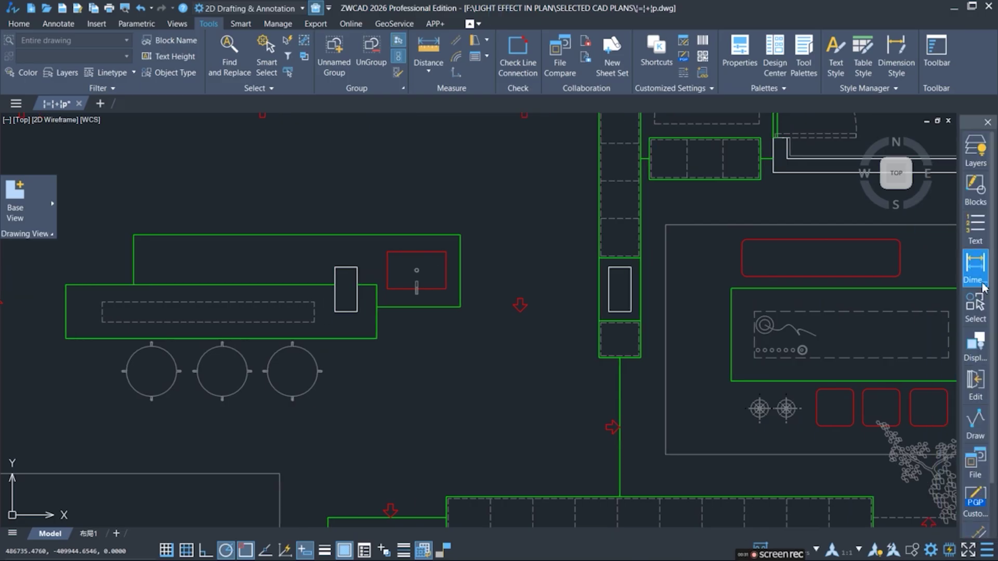
{"action": "left_click_drag", "start_coordinate": [971, 128], "coordinate": [359, 12]}
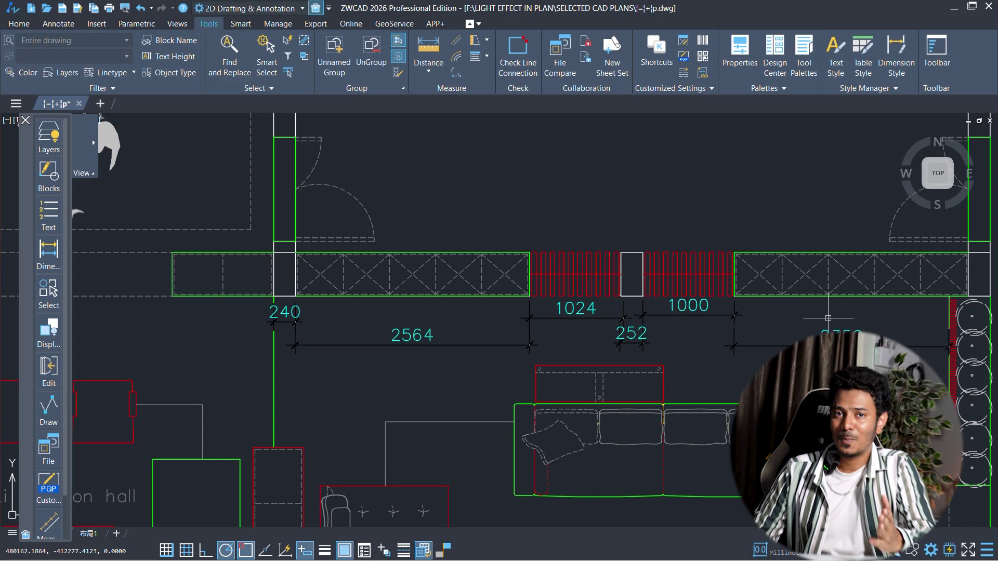
Step: Align the 240, 1024 and 1000 dimensions with the 2564 dimension line using Dimension Align
{"action": "left_click", "coordinate": [268, 318]}
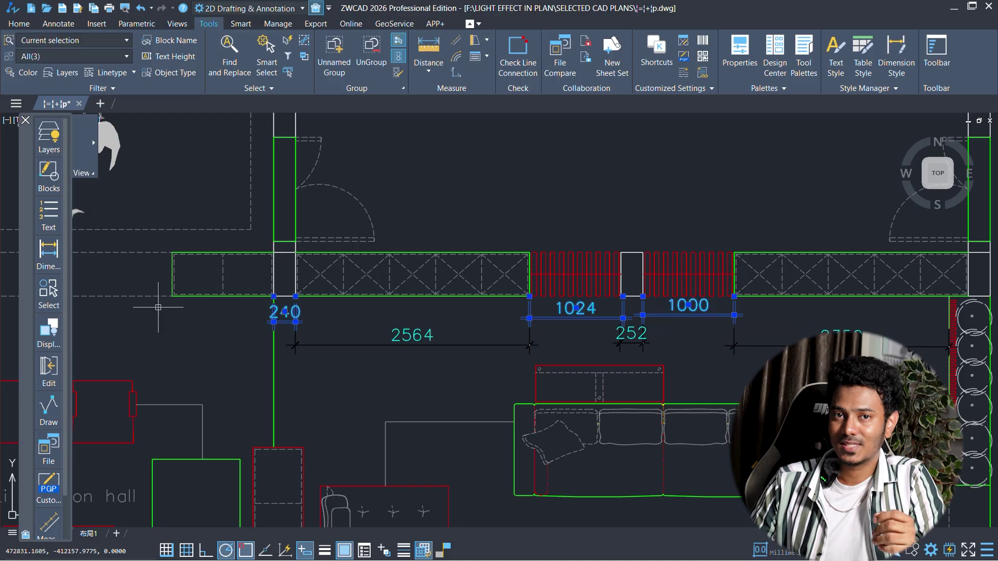
{"action": "left_click", "coordinate": [48, 252]}
{"action": "left_click", "coordinate": [84, 244]}
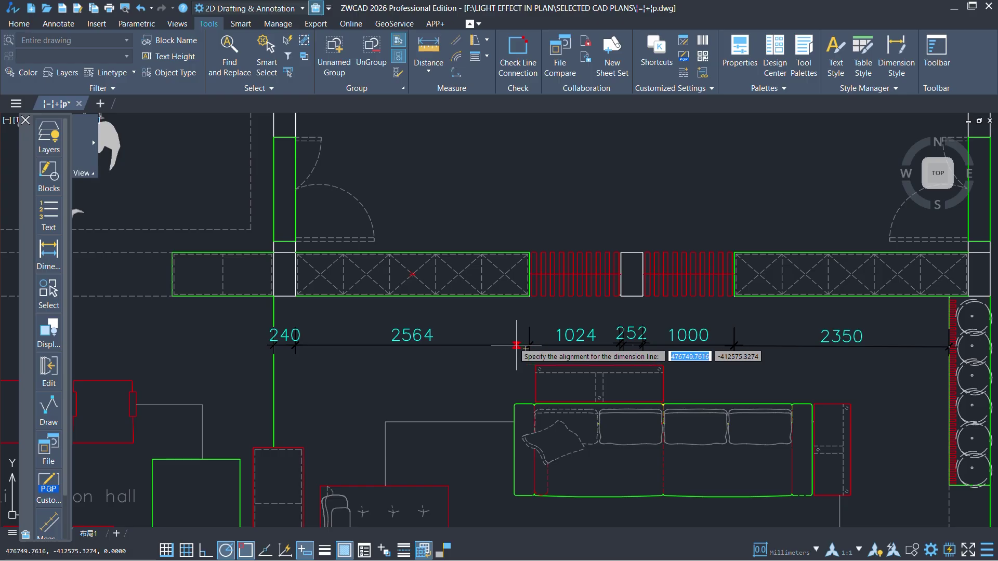
{"action": "left_click", "coordinate": [516, 345]}
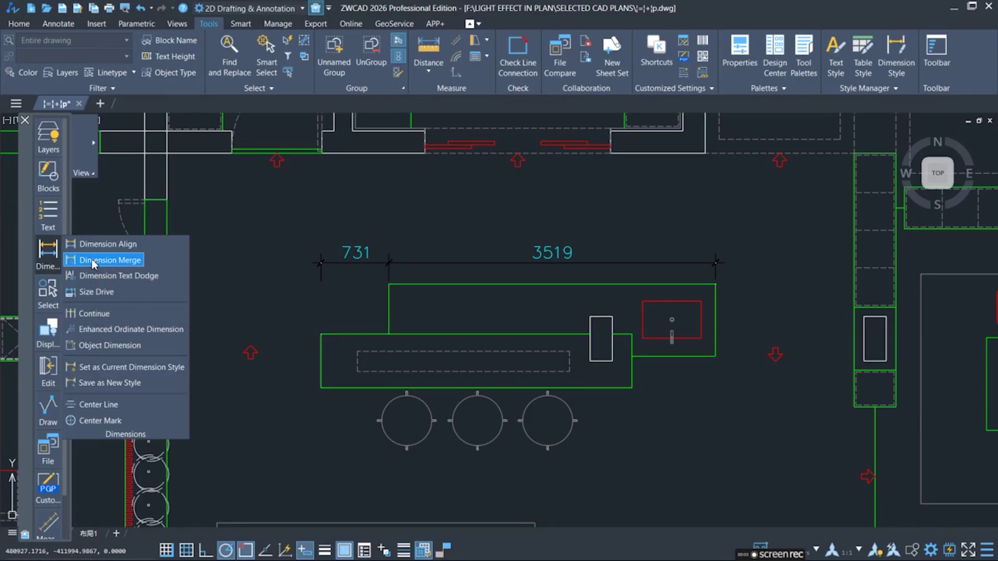
Step: Merge the 731 and 3519 dimensions above the kitchen island into one dimension placed farther above it
{"action": "left_click", "coordinate": [93, 264]}
{"action": "left_click", "coordinate": [366, 263]}
{"action": "left_click", "coordinate": [417, 262]}
{"action": "key", "text": "Return"}
{"action": "left_click", "coordinate": [419, 216]}
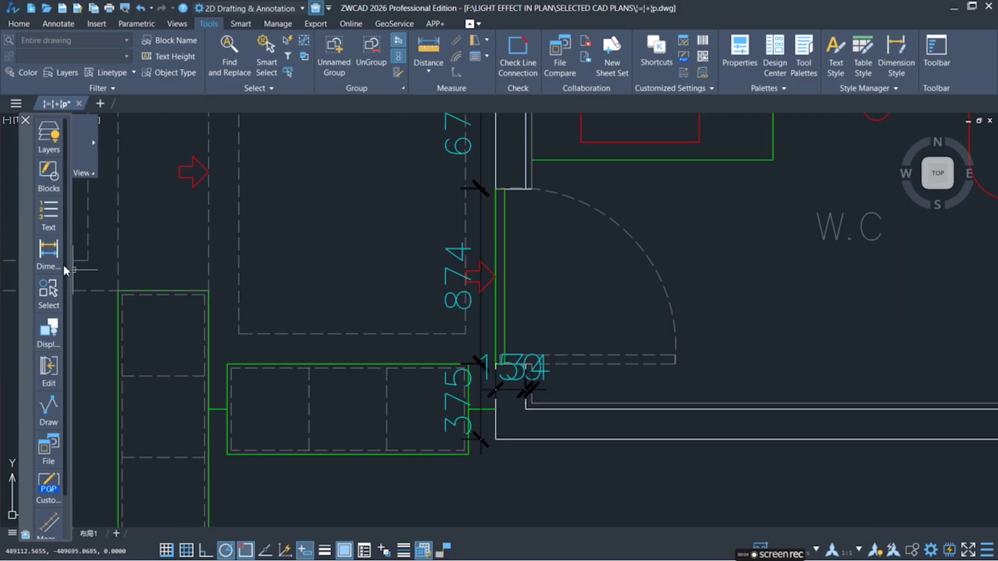
Step: Apply Dimension Text Dodge to the overlapping 150 and 34 dimensions at the W.C. doorway corner
{"action": "left_click", "coordinate": [48, 252]}
{"action": "left_click", "coordinate": [104, 277]}
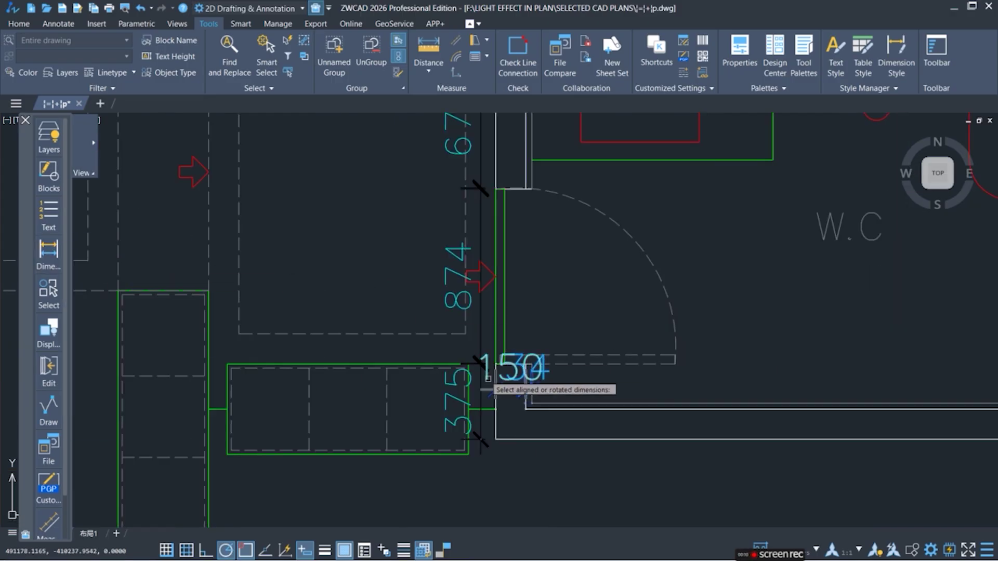
{"action": "scroll", "coordinate": [546, 414], "scroll_direction": "up", "scroll_amount": 2}
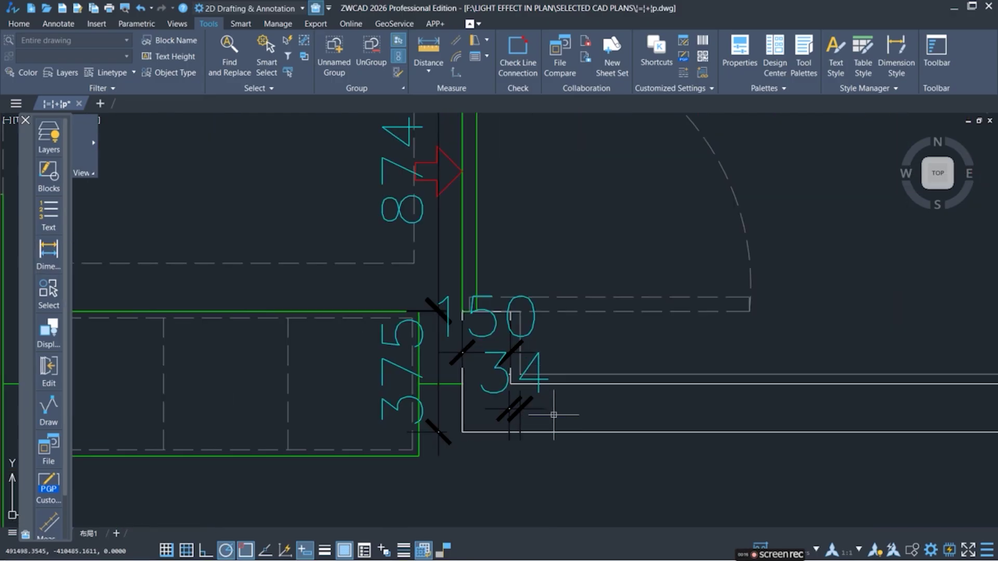
{"action": "scroll", "coordinate": [553, 415], "scroll_direction": "down", "scroll_amount": 3}
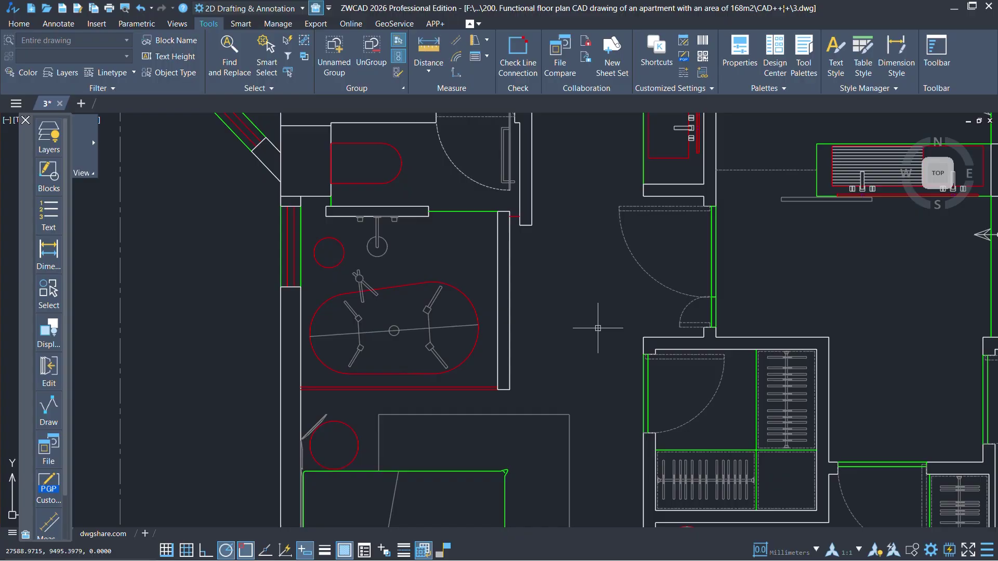
Step: Check how the bathroom fixtures in the apartment floor plan are built by selecting individual objects
{"action": "left_click", "coordinate": [378, 285]}
{"action": "key", "text": "Escape"}
{"action": "left_click", "coordinate": [352, 429]}
{"action": "key", "text": "Escape"}
{"action": "scroll", "coordinate": [560, 328], "scroll_direction": "down", "scroll_amount": 4}
{"action": "scroll", "coordinate": [583, 270], "scroll_direction": "up", "scroll_amount": 4}
{"action": "left_click", "coordinate": [631, 227]}
{"action": "key", "text": "Escape"}
Step: Examine the vanity's tap parts and the toilet outline by selecting their separate pieces
{"action": "scroll", "coordinate": [640, 193], "scroll_direction": "up", "scroll_amount": 4}
{"action": "left_click", "coordinate": [599, 234]}
{"action": "left_click", "coordinate": [597, 201]}
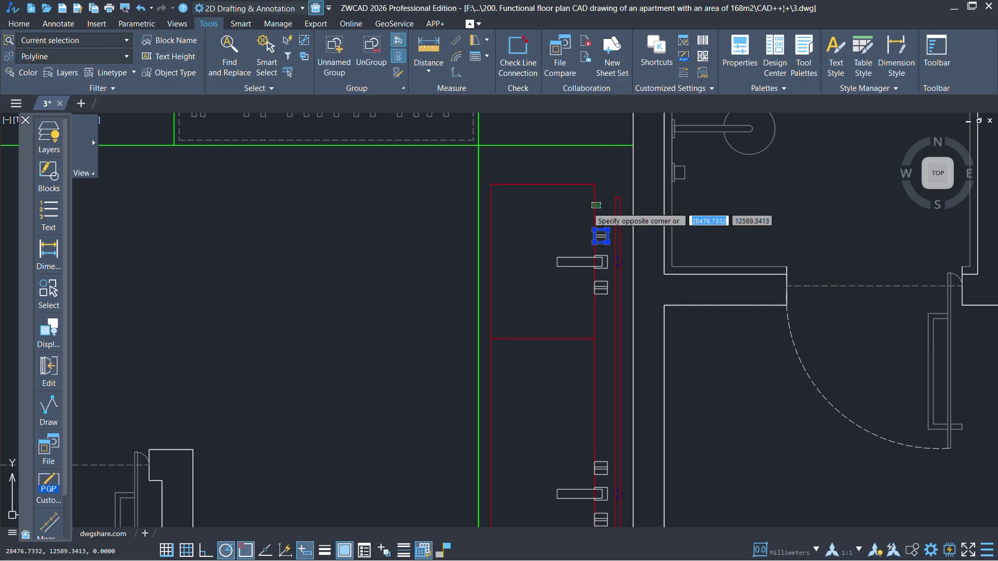
{"action": "left_click", "coordinate": [591, 209]}
{"action": "scroll", "coordinate": [576, 208], "scroll_direction": "down", "scroll_amount": 2}
{"action": "key", "text": "Escape"}
{"action": "left_click", "coordinate": [560, 376]}
{"action": "middle_click_drag", "start_coordinate": [488, 290], "coordinate": [524, 280]}
{"action": "scroll", "coordinate": [524, 281], "scroll_direction": "down", "scroll_amount": 1}
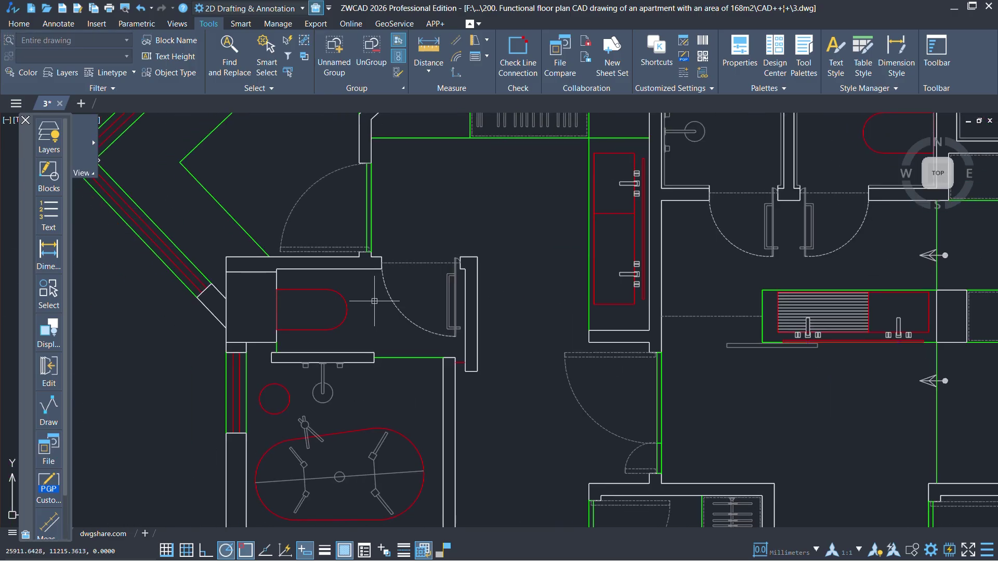
{"action": "left_click", "coordinate": [317, 314]}
{"action": "middle_click_drag", "start_coordinate": [317, 315], "coordinate": [297, 296]}
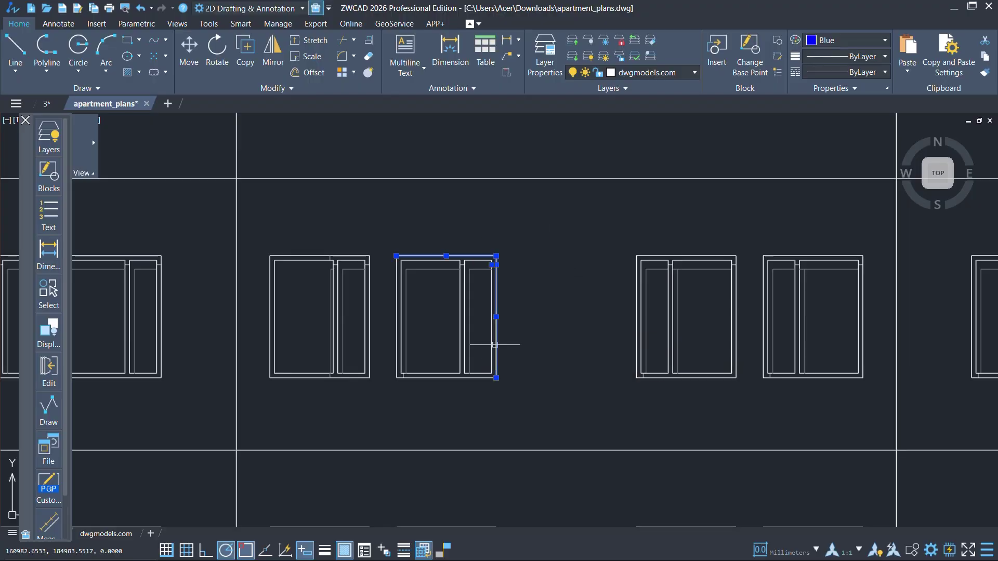
Step: Inspect a window's outline on the apartment building elevation and survey the repeated windows across the facade
{"action": "left_click", "coordinate": [491, 303]}
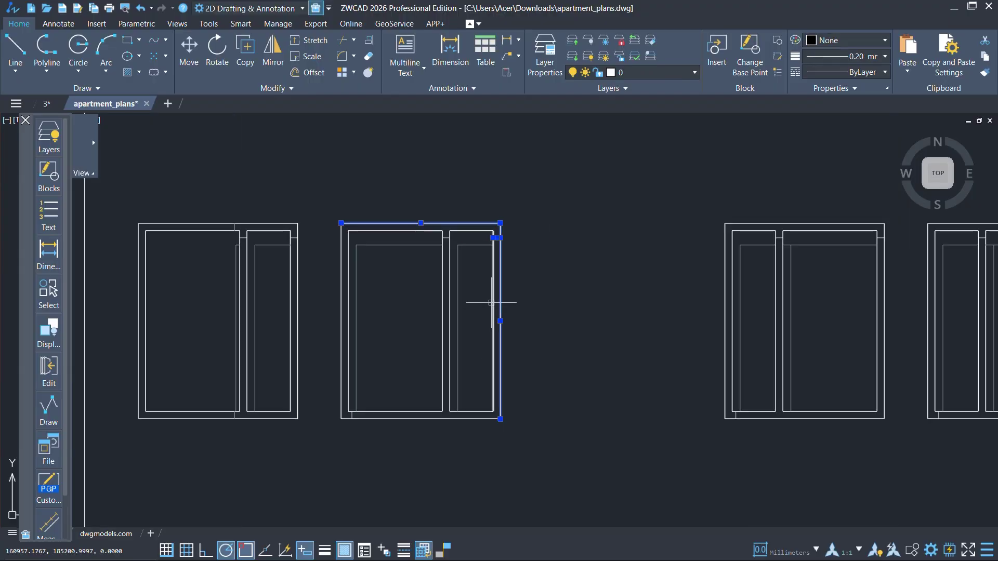
{"action": "scroll", "coordinate": [459, 304], "scroll_direction": "down", "scroll_amount": 10}
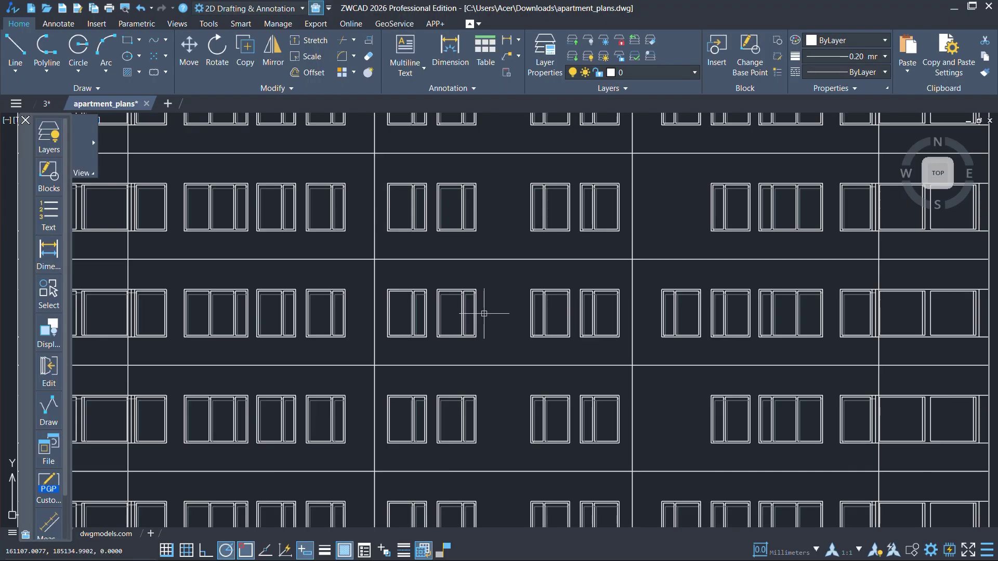
{"action": "scroll", "coordinate": [510, 400], "scroll_direction": "down", "scroll_amount": 5}
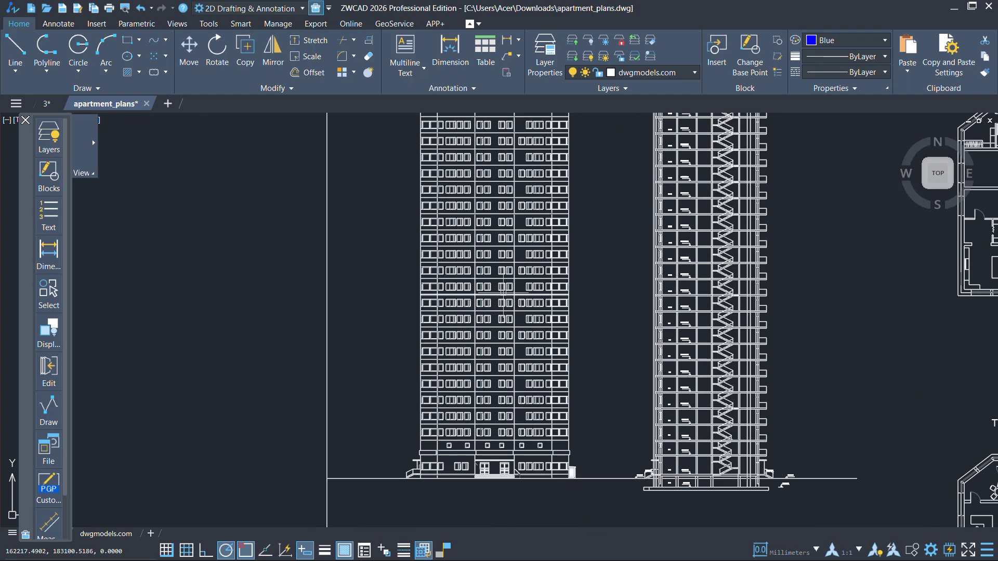
Step: Run Smart Match on the entire drawing with a facade window as source, including different angles and scales, and accept the matches
{"action": "left_click", "coordinate": [497, 273]}
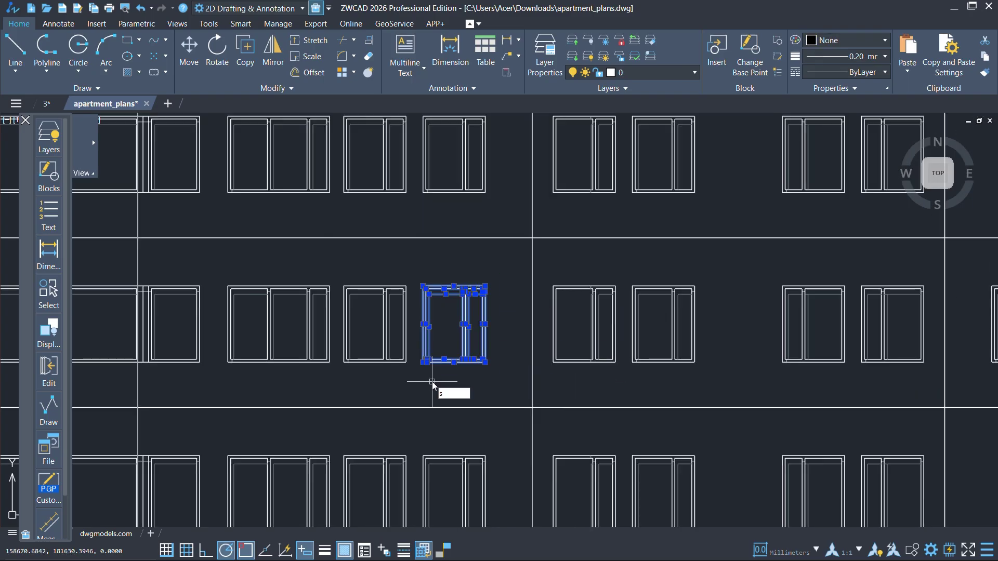
{"action": "type", "text": "smart"}
{"action": "key", "text": "Return"}
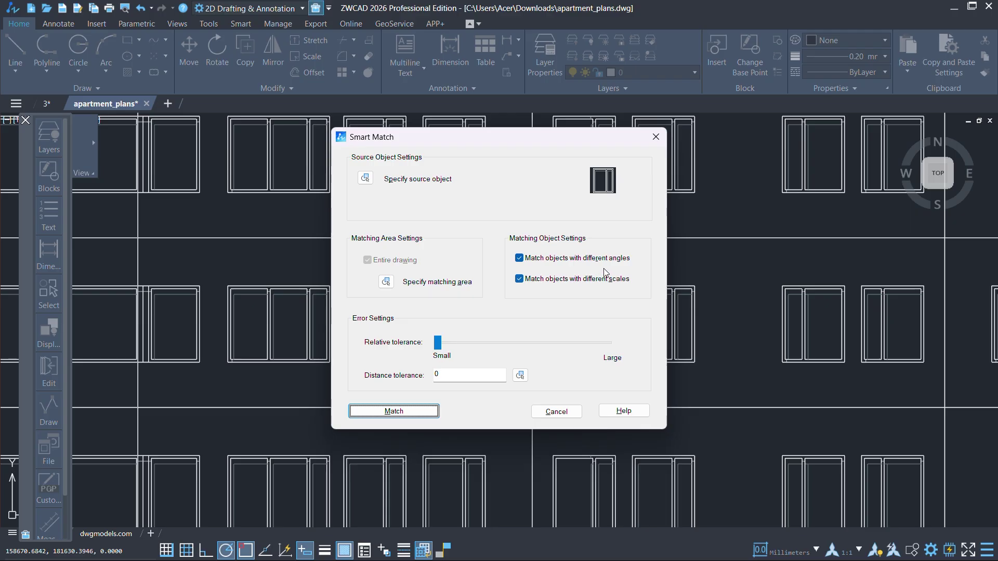
{"action": "left_click", "coordinate": [393, 411]}
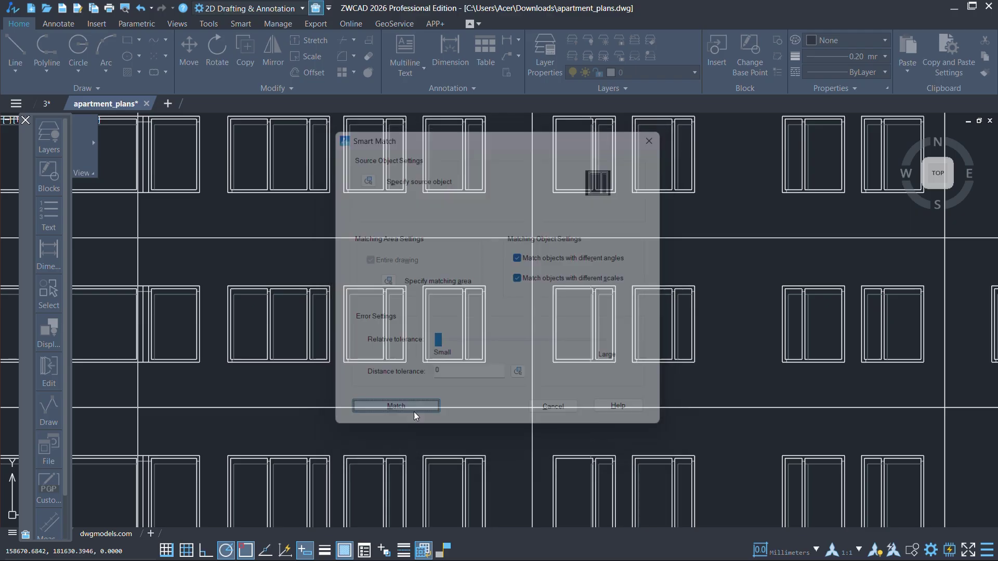
{"action": "scroll", "coordinate": [635, 356], "scroll_direction": "down", "scroll_amount": 4}
{"action": "middle_click_drag", "start_coordinate": [626, 318], "coordinate": [628, 338]}
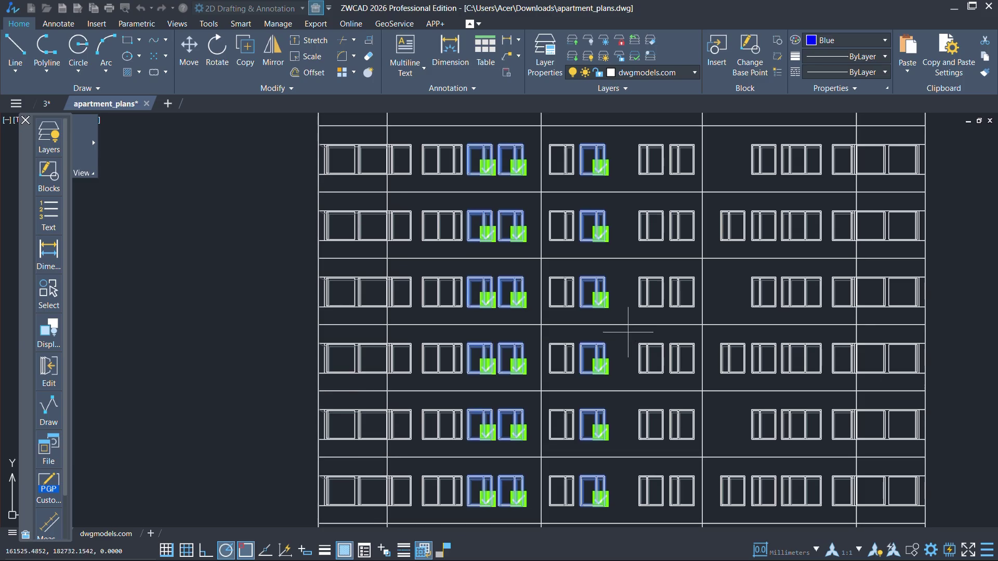
{"action": "scroll", "coordinate": [613, 223], "scroll_direction": "up", "scroll_amount": 4}
{"action": "scroll", "coordinate": [515, 234], "scroll_direction": "down", "scroll_amount": 4}
{"action": "key", "text": "Return"}
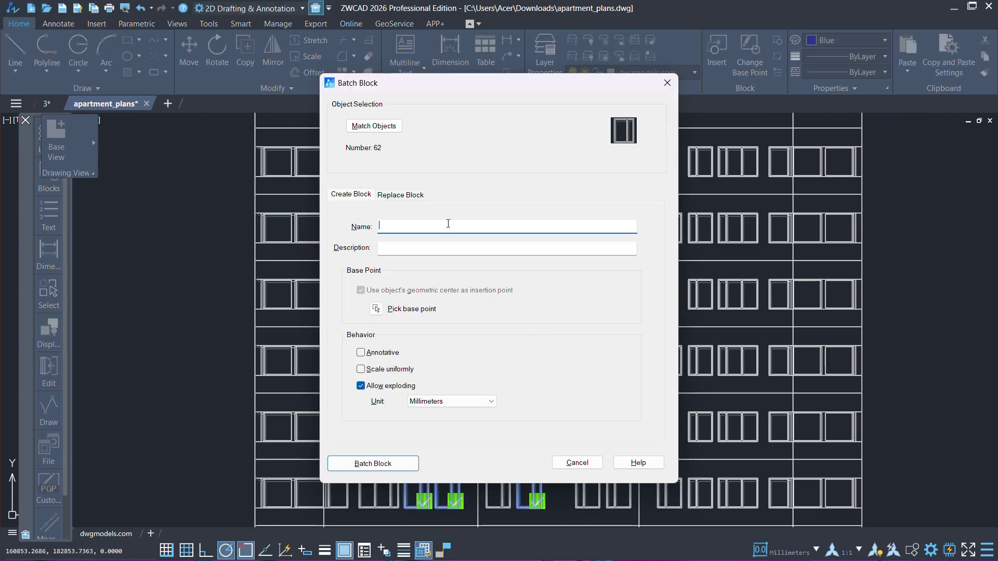
Step: Convert all matched windows into a new block named Window 1 and check converted windows by selecting them
{"action": "left_click", "coordinate": [398, 466]}
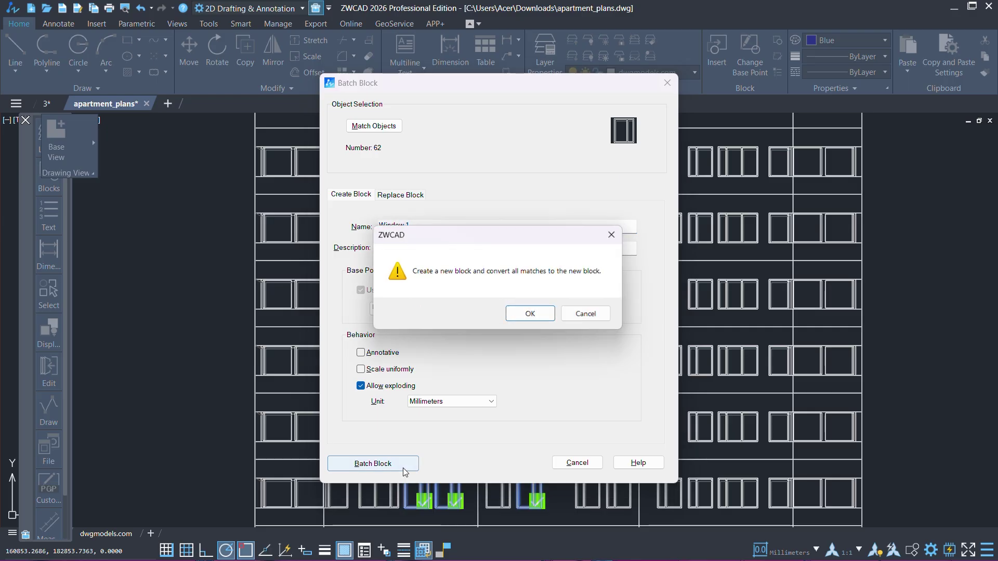
{"action": "left_click", "coordinate": [533, 316]}
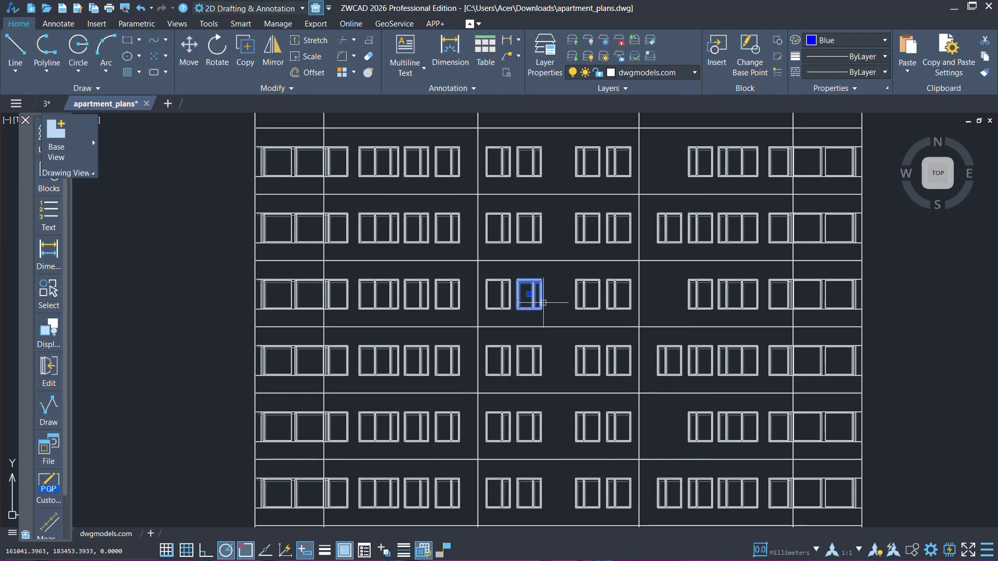
{"action": "scroll", "coordinate": [542, 236], "scroll_direction": "up", "scroll_amount": 4}
{"action": "scroll", "coordinate": [529, 250], "scroll_direction": "down", "scroll_amount": 2}
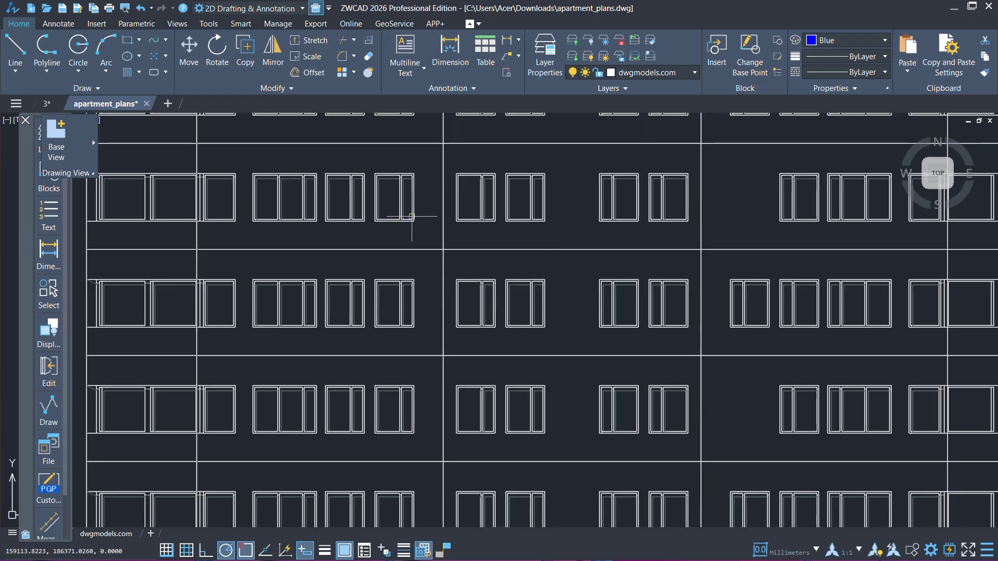
{"action": "left_click", "coordinate": [359, 198]}
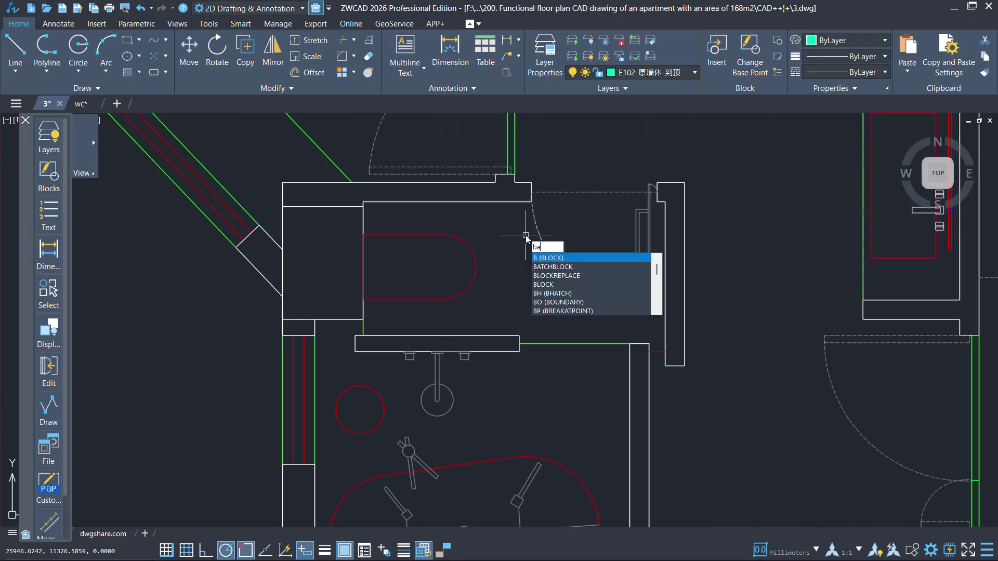
Step: Run Smart Match in Batch Block with the rounded toilet outline as source and accept the matches
{"action": "type", "text": "C"}
{"action": "key", "text": "Return"}
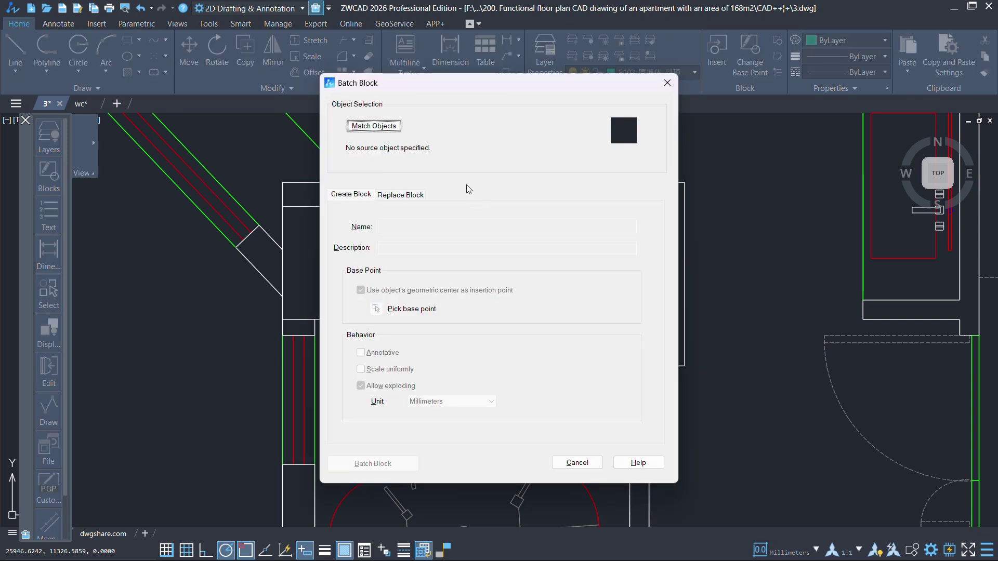
{"action": "left_click", "coordinate": [377, 126]}
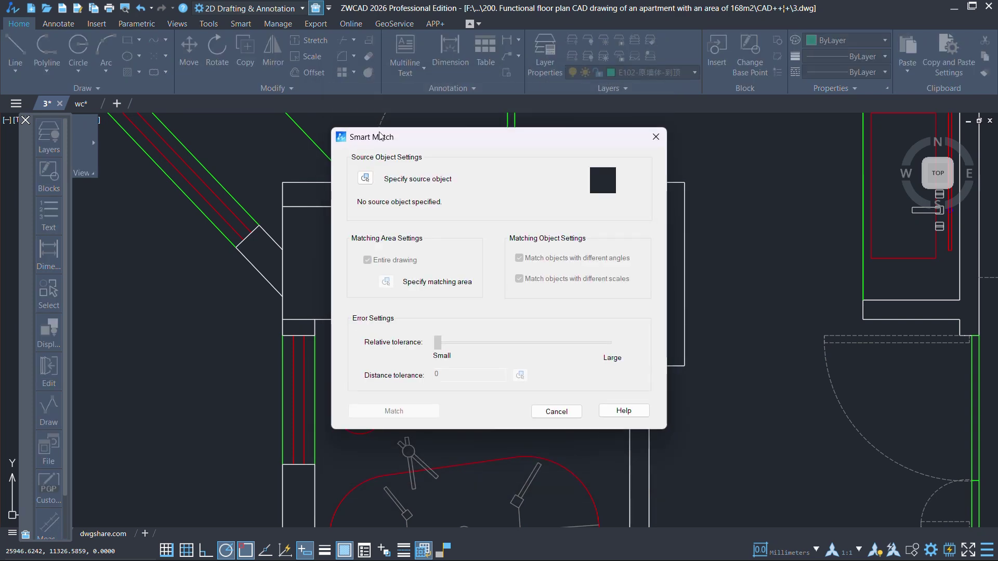
{"action": "left_click", "coordinate": [368, 182]}
{"action": "left_click", "coordinate": [346, 223]}
{"action": "left_click", "coordinate": [497, 316]}
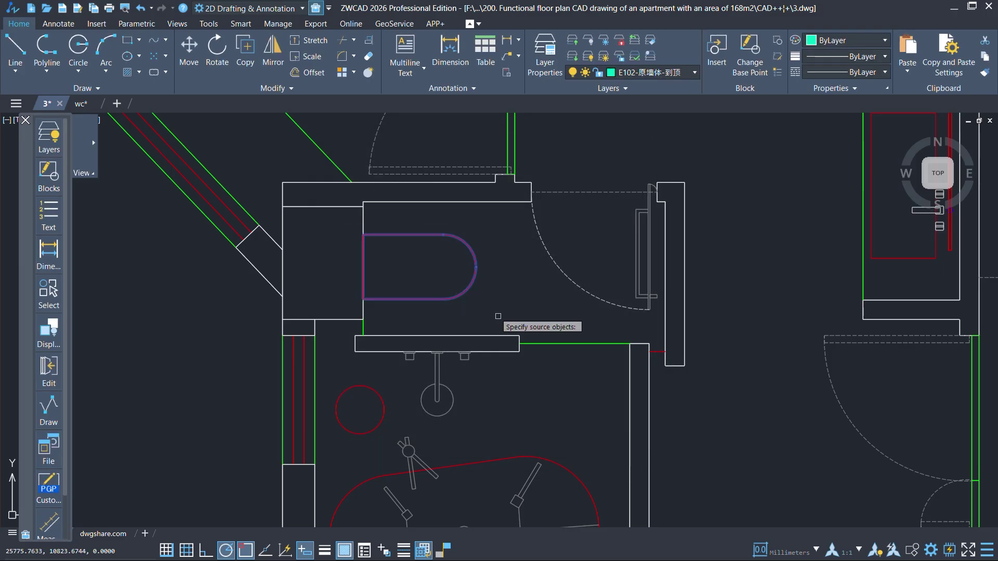
{"action": "key", "text": "Return"}
{"action": "left_click", "coordinate": [430, 415]}
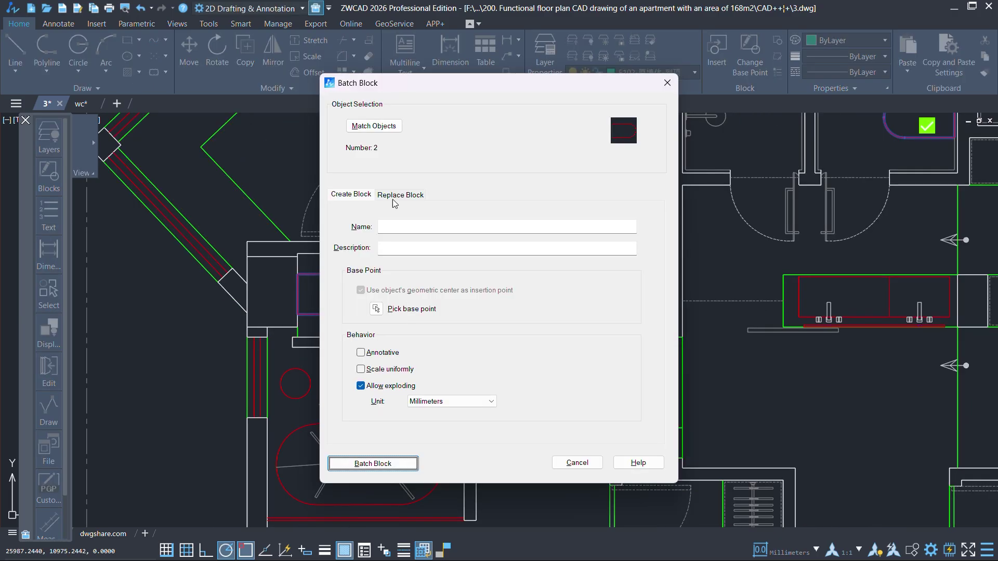
Step: Replace all matched toilet outlines with the WC 2 block and check the replaced toilets in the plan
{"action": "left_click", "coordinate": [400, 195]}
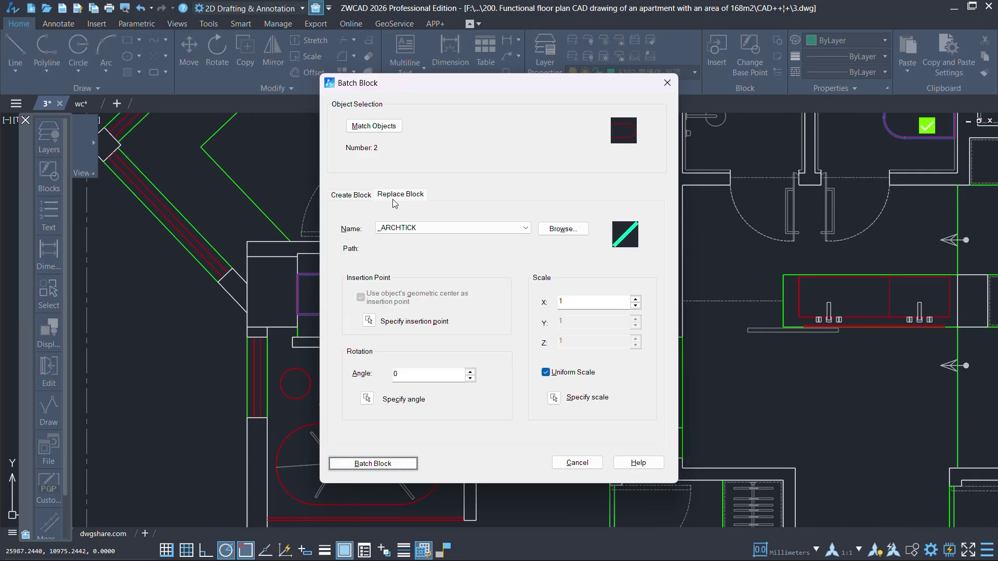
{"action": "left_click", "coordinate": [428, 228]}
{"action": "left_click", "coordinate": [424, 451]}
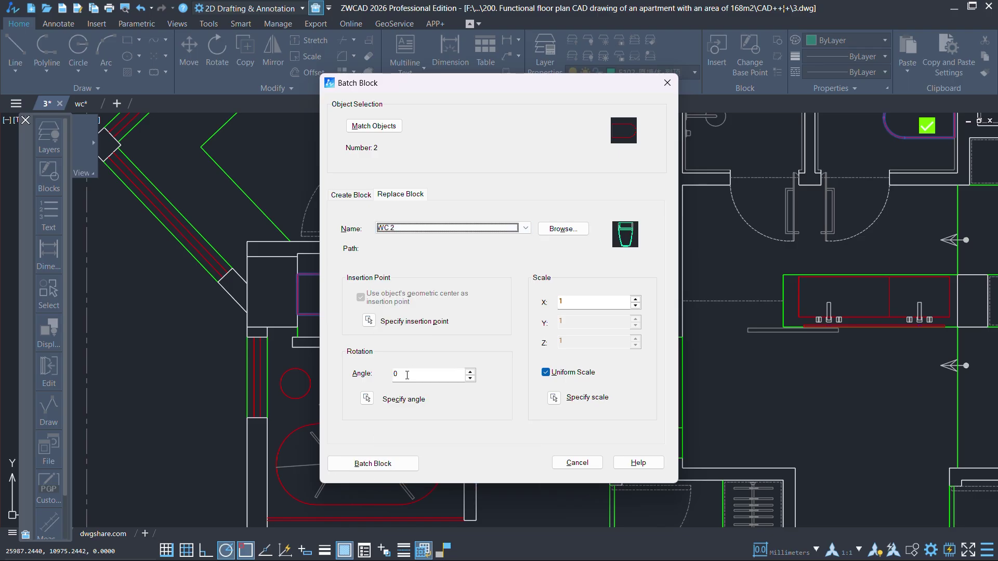
{"action": "left_click", "coordinate": [377, 463]}
{"action": "left_click", "coordinate": [501, 314]}
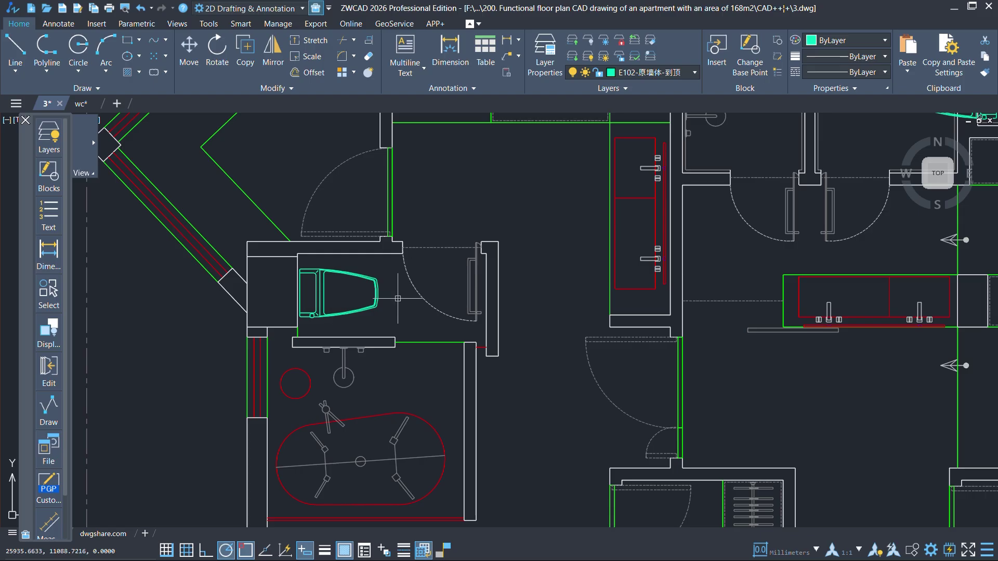
{"action": "scroll", "coordinate": [274, 225], "scroll_direction": "down", "scroll_amount": 3}
{"action": "scroll", "coordinate": [521, 288], "scroll_direction": "up", "scroll_amount": 3}
{"action": "mouse_move", "coordinate": [720, 297]}
{"action": "middle_mouse_down"}
{"action": "mouse_move", "coordinate": [698, 282]}
{"action": "mouse_move", "coordinate": [686, 293]}
{"action": "middle_mouse_up"}
{"action": "scroll", "coordinate": [572, 247], "scroll_direction": "down", "scroll_amount": 2}
{"action": "scroll", "coordinate": [336, 332], "scroll_direction": "up", "scroll_amount": 1}
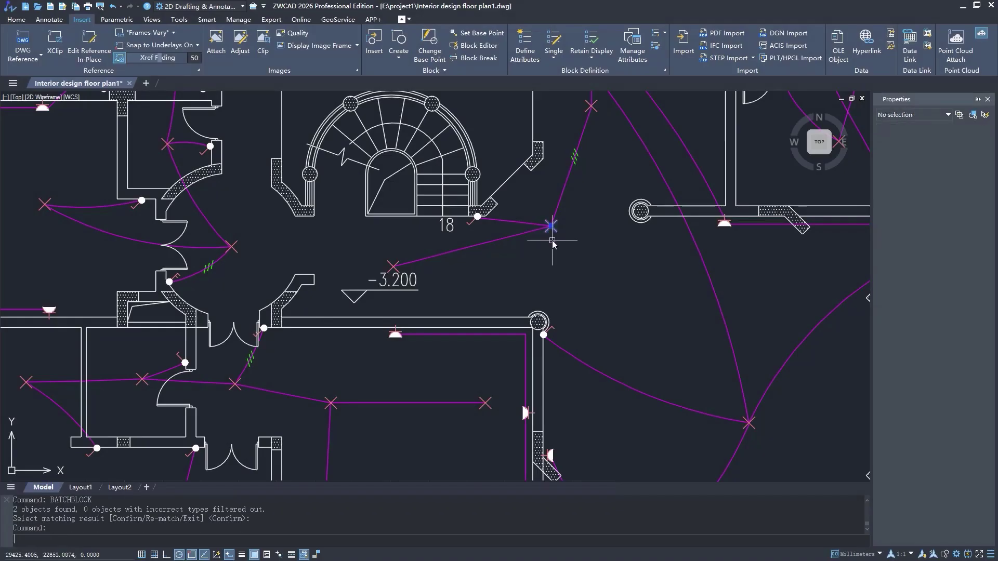
Step: Run Smart Match in Batch Block with the cross-shaped lamp symbol near the staircase as source and accept the matches
{"action": "key", "text": "space"}
{"action": "left_click", "coordinate": [409, 160]}
{"action": "left_click", "coordinate": [426, 381]}
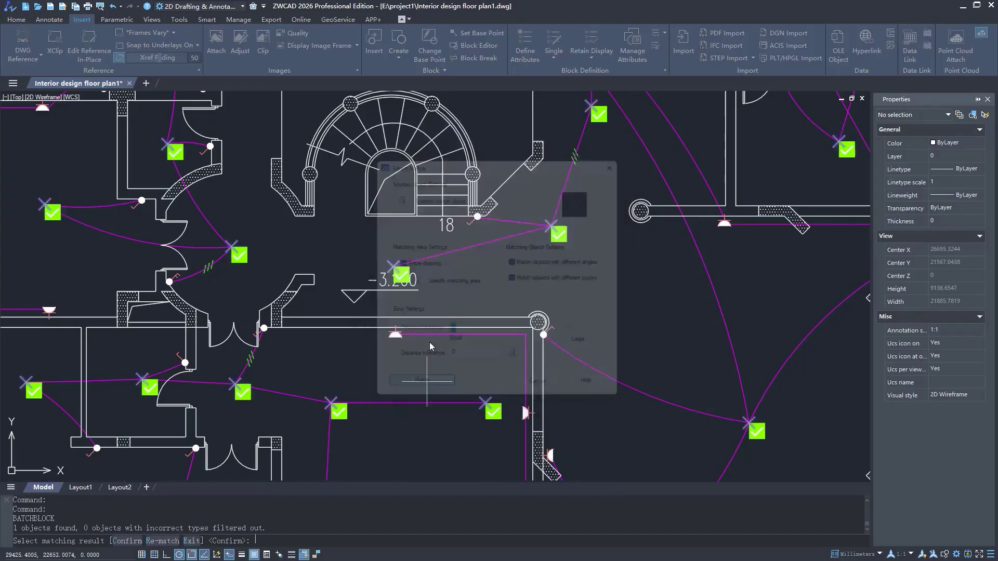
{"action": "key", "text": "Return"}
Step: Replace all matched lamp symbols with the chandelier block
{"action": "left_click", "coordinate": [430, 210]}
{"action": "left_click", "coordinate": [445, 239]}
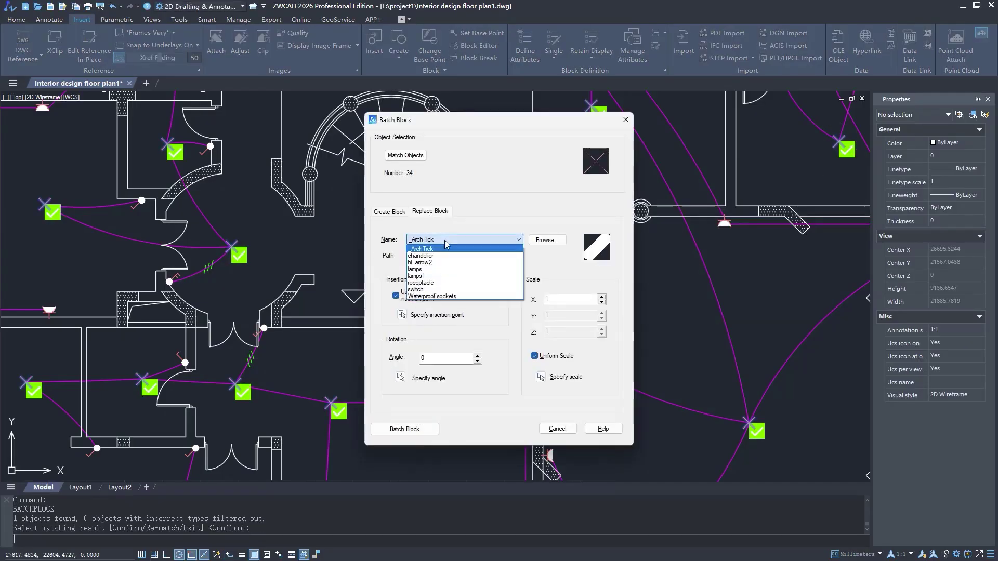
{"action": "left_click", "coordinate": [445, 255]}
{"action": "left_click", "coordinate": [404, 429]}
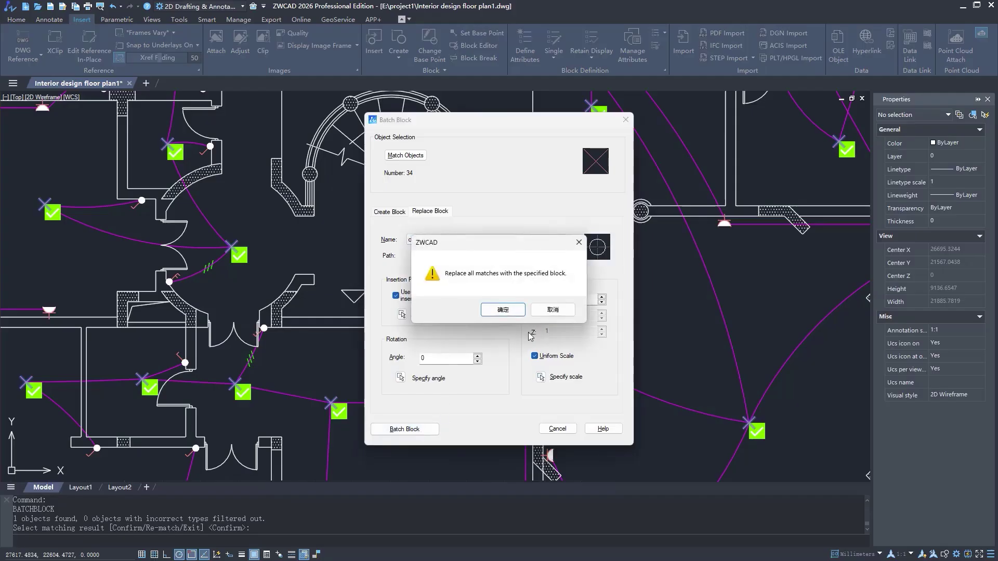
{"action": "left_click", "coordinate": [501, 310]}
{"action": "left_click", "coordinate": [556, 232]}
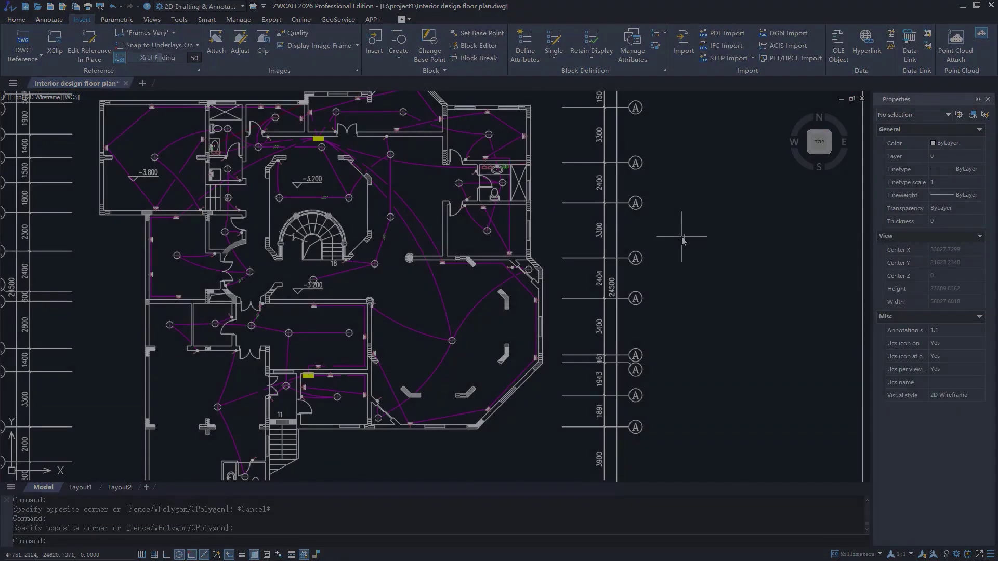
Step: Count the chandelier, switch, receptacle and Waterproof sockets blocks in the floor plan and highlight the receptacle matches
{"action": "type", "text": "count"}
{"action": "key", "text": "Return"}
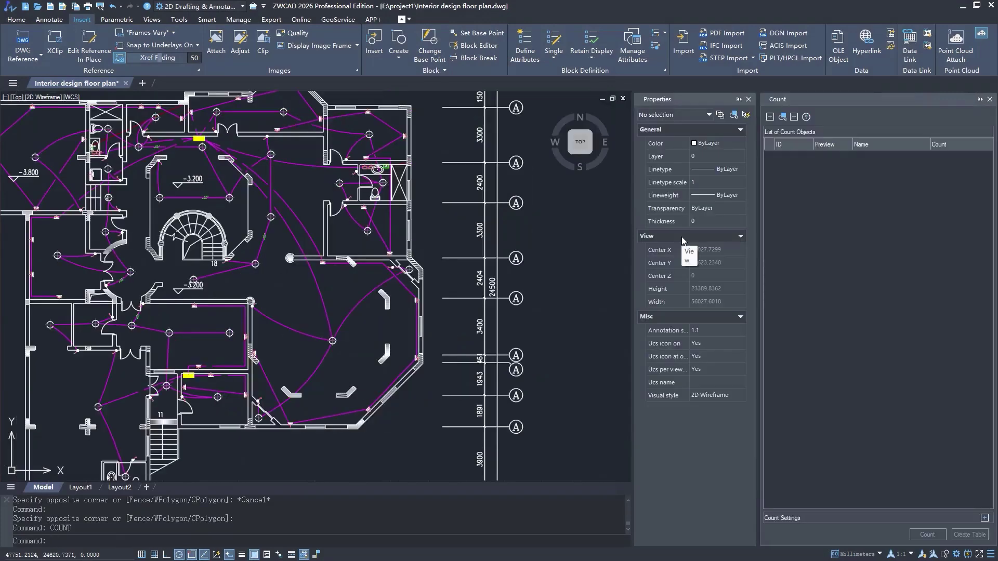
{"action": "left_click", "coordinate": [770, 116]}
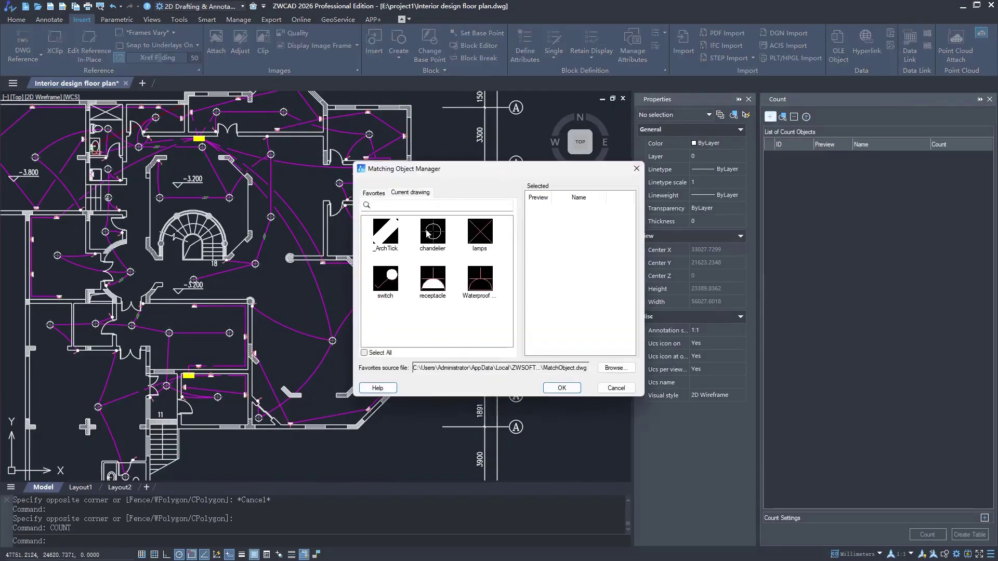
{"action": "left_click", "coordinate": [561, 388]}
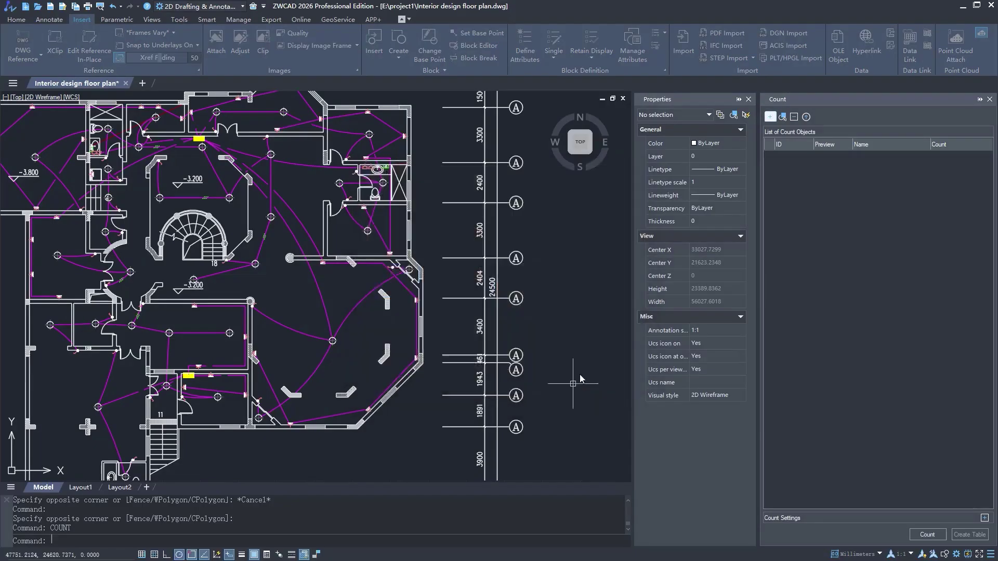
{"action": "left_click", "coordinate": [926, 535]}
{"action": "left_click", "coordinate": [860, 207]}
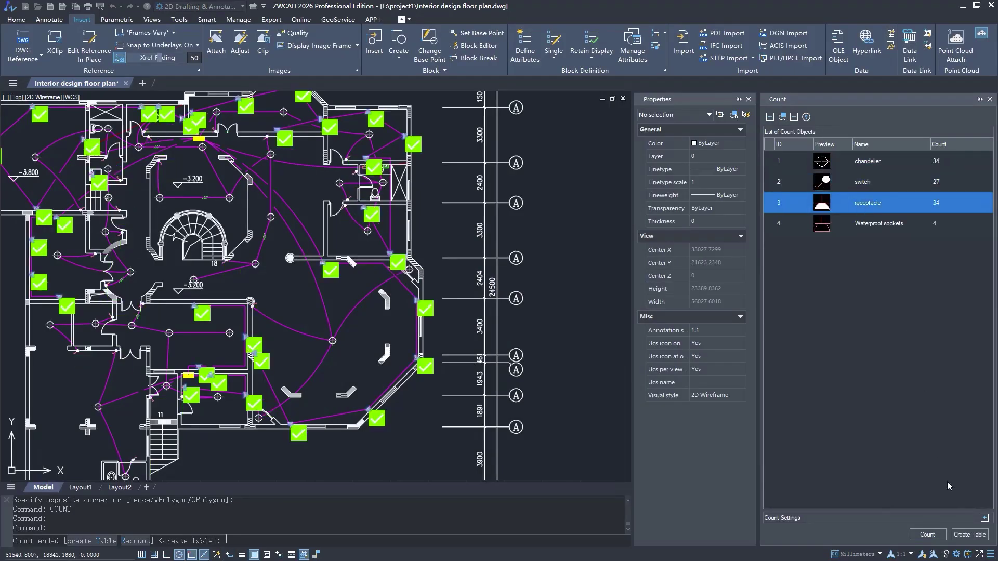
Step: Create a table from the count results, place it beside the floor plan's grid bubbles and inspect it
{"action": "left_click", "coordinate": [955, 533]}
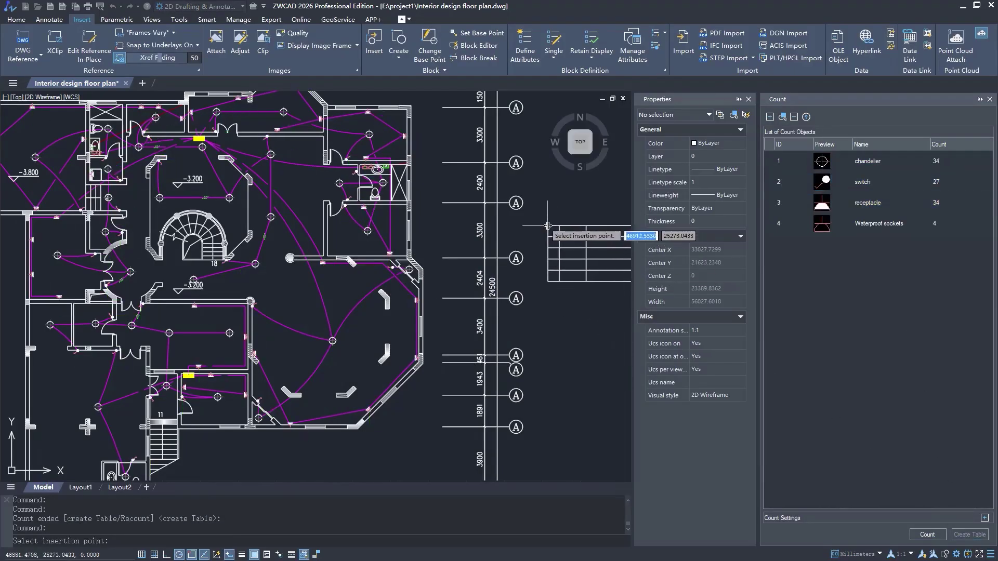
{"action": "scroll", "coordinate": [466, 313], "scroll_direction": "up", "scroll_amount": 5}
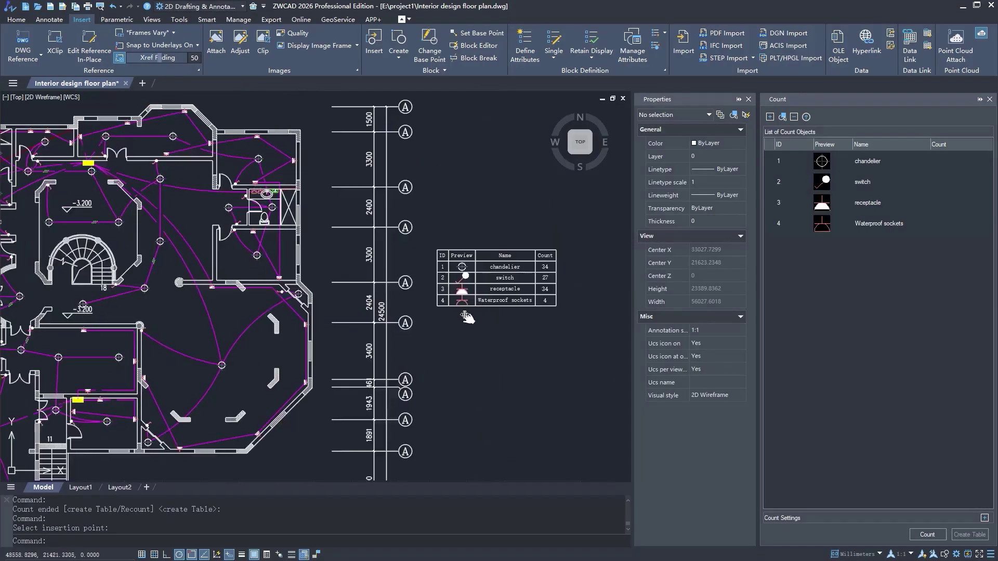
{"action": "scroll", "coordinate": [469, 308], "scroll_direction": "down", "scroll_amount": 3}
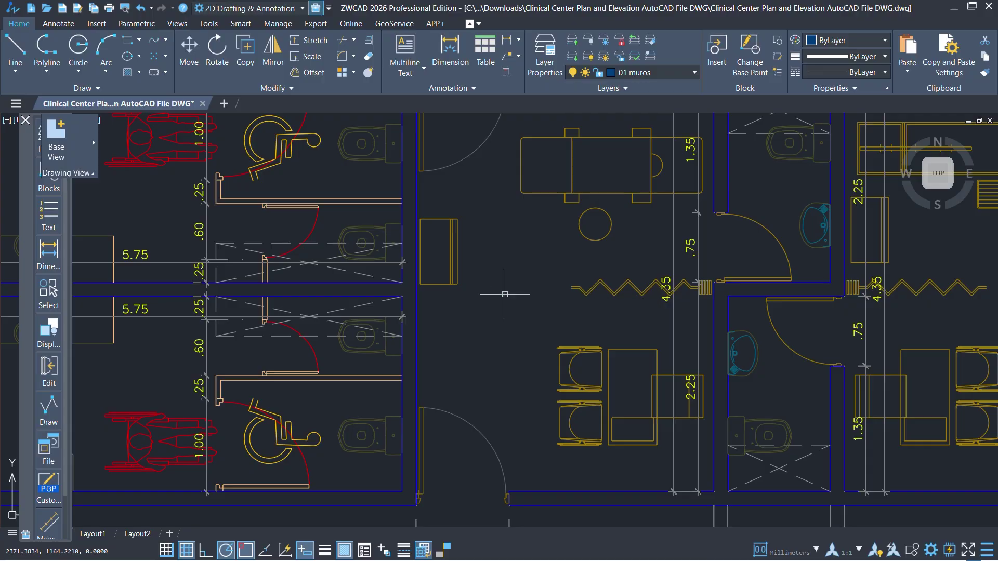
{"action": "scroll", "coordinate": [501, 308], "scroll_direction": "up", "scroll_amount": 3}
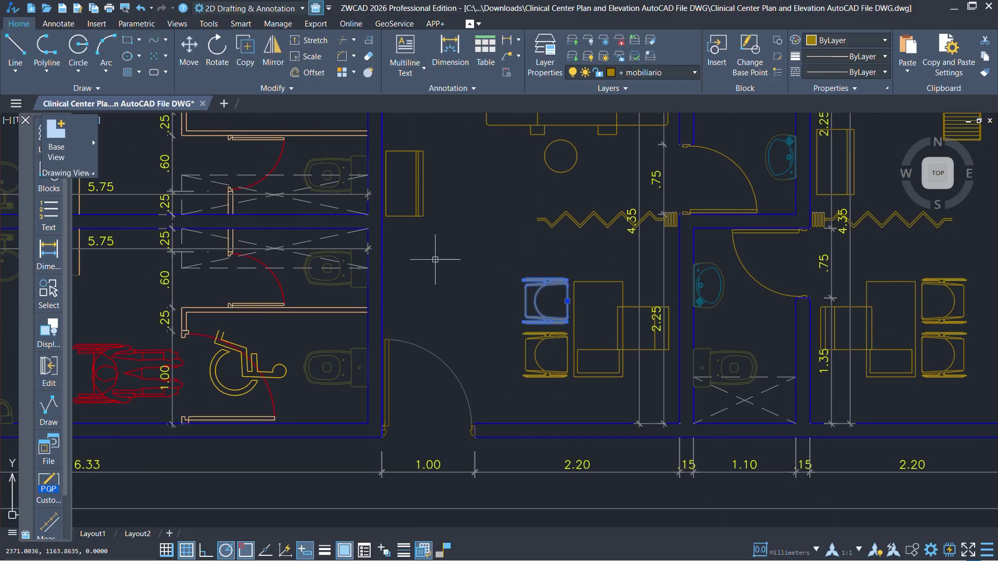
Step: Start a Similar Search with the clinic's desk chair as source and add chairs_and_armchairs to the search range
{"action": "type", "text": "im"}
{"action": "key", "text": "Return"}
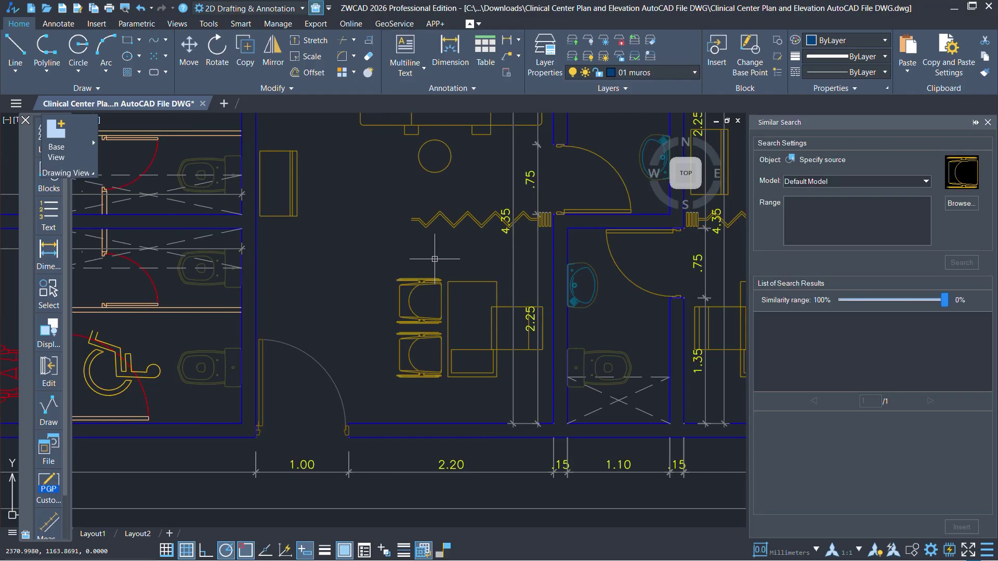
{"action": "left_click", "coordinate": [963, 204]}
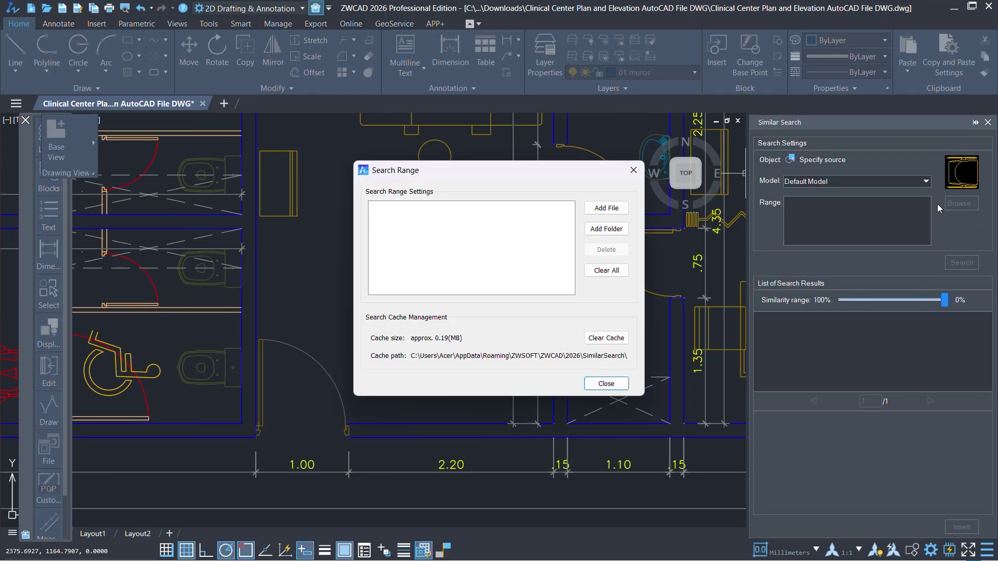
{"action": "left_click", "coordinate": [599, 214]}
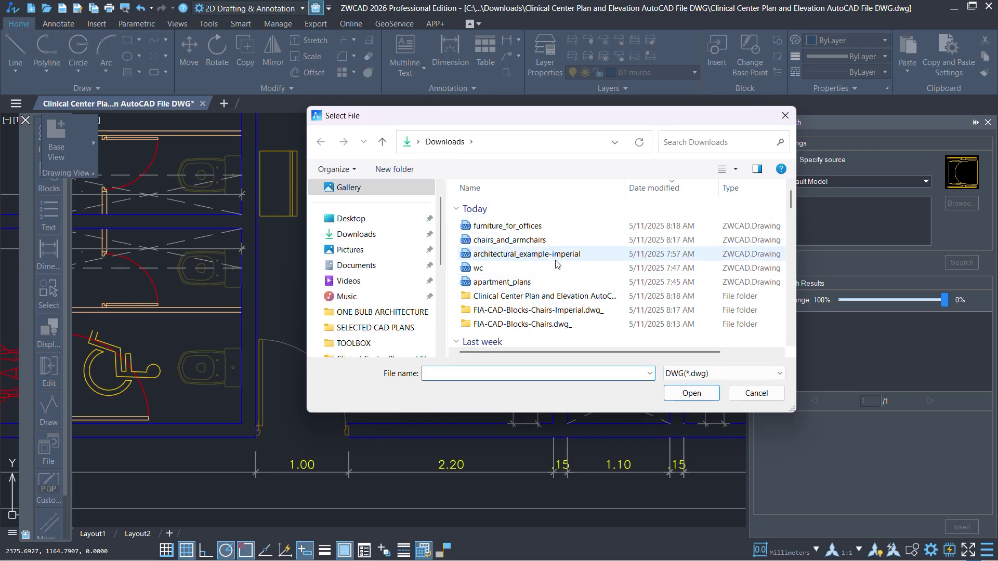
{"action": "double_click", "coordinate": [550, 240]}
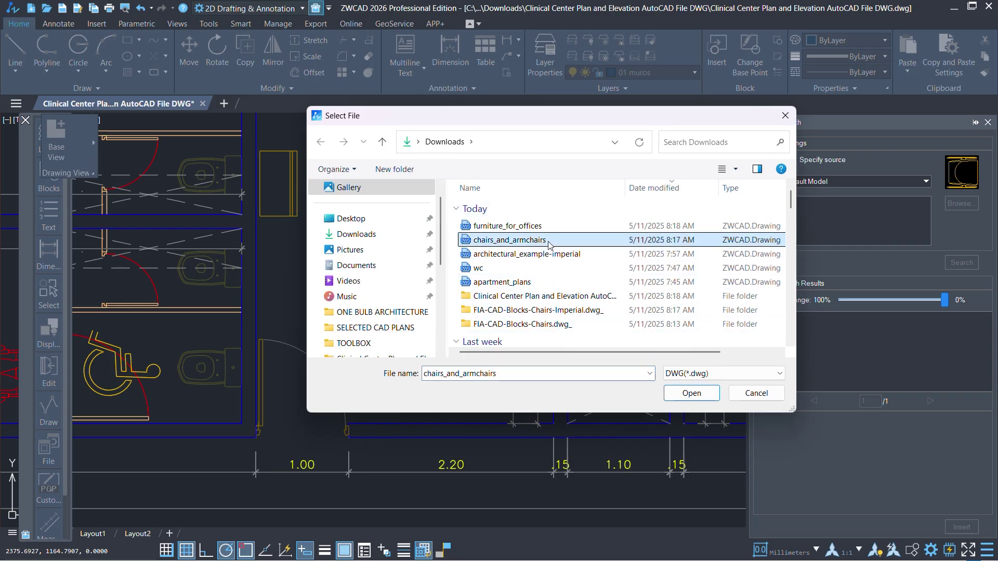
{"action": "left_click", "coordinate": [606, 384]}
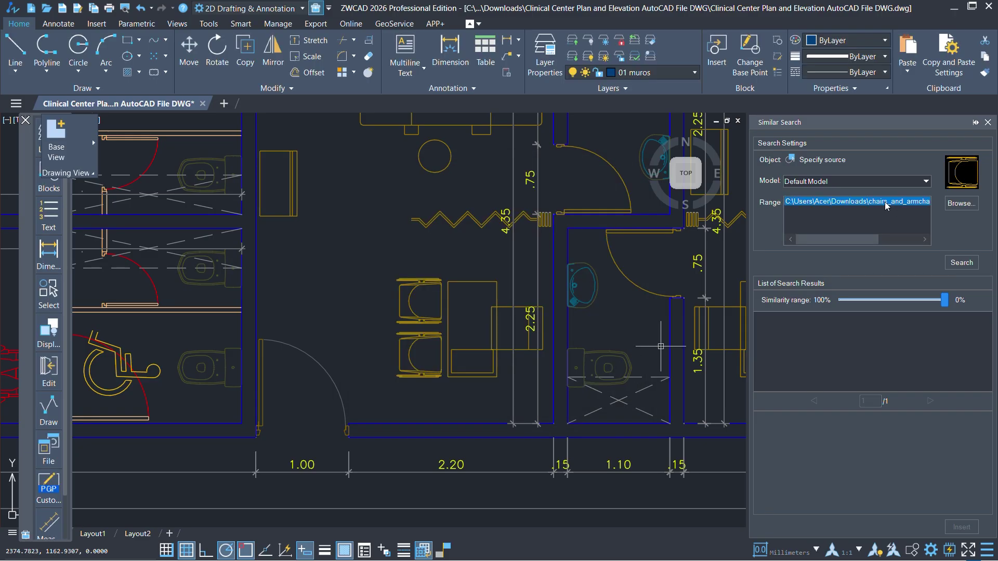
Step: Search for similar chairs and insert the CK15 580x570 block beside the existing desk chairs
{"action": "left_click", "coordinate": [961, 262]}
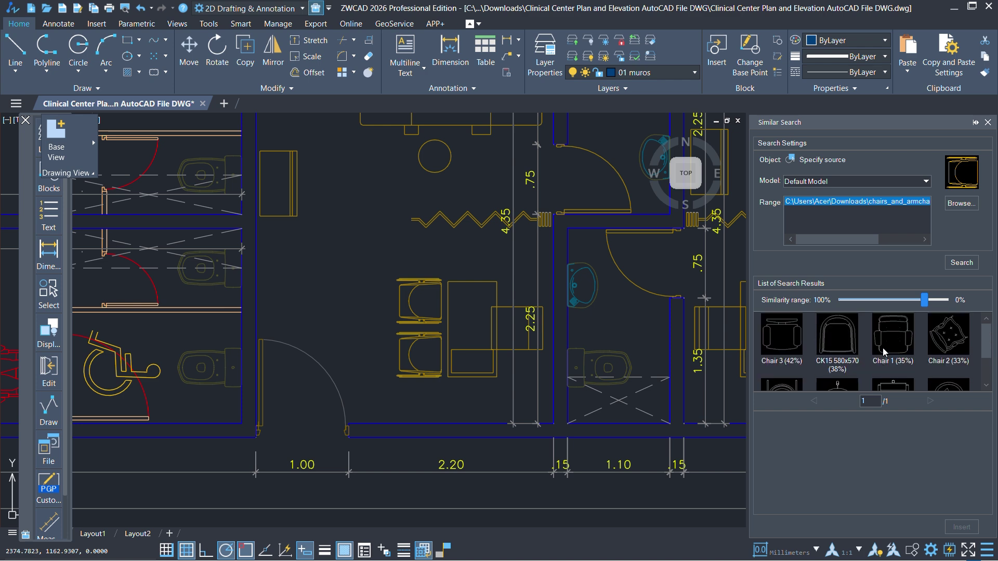
{"action": "left_click", "coordinate": [831, 338]}
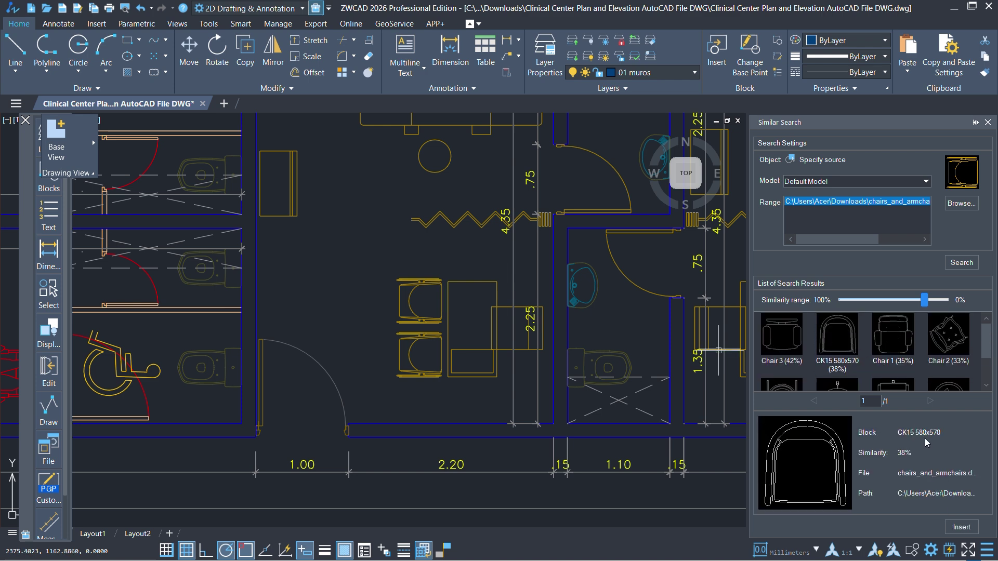
{"action": "scroll", "coordinate": [985, 359], "scroll_direction": "down", "scroll_amount": 1}
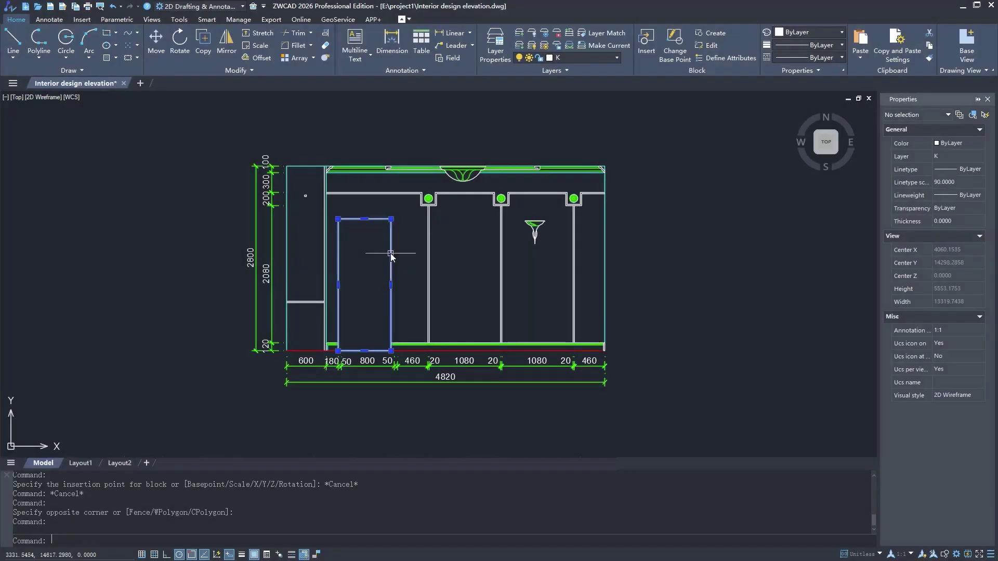
Step: Run a Similar Search on the elevation's rectangular door outline using door.dwg as the search range
{"action": "type", "text": "SIMILARSEARCH"}
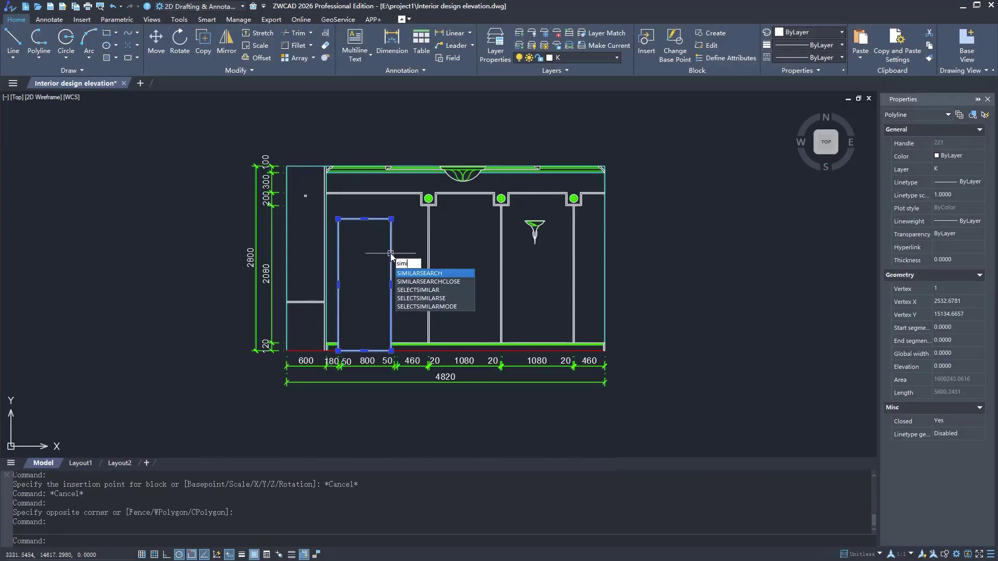
{"action": "key", "text": "Return"}
{"action": "left_click", "coordinate": [968, 167]}
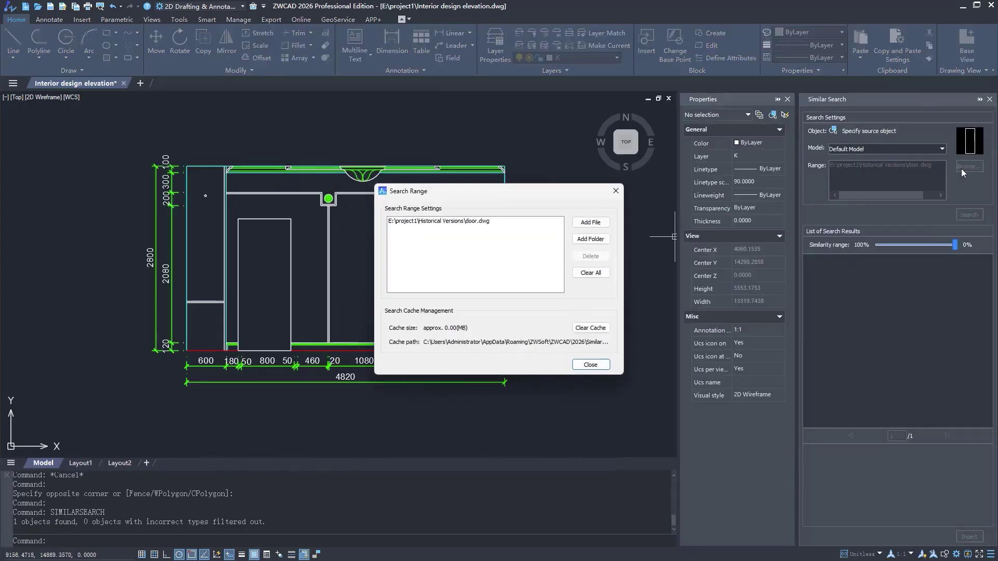
{"action": "left_click", "coordinate": [588, 366]}
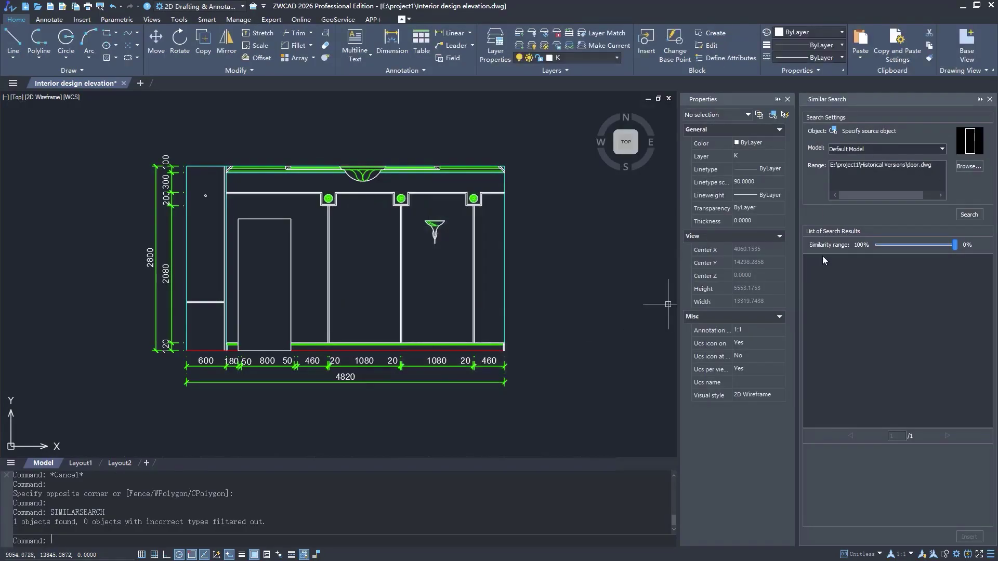
{"action": "left_click", "coordinate": [966, 215]}
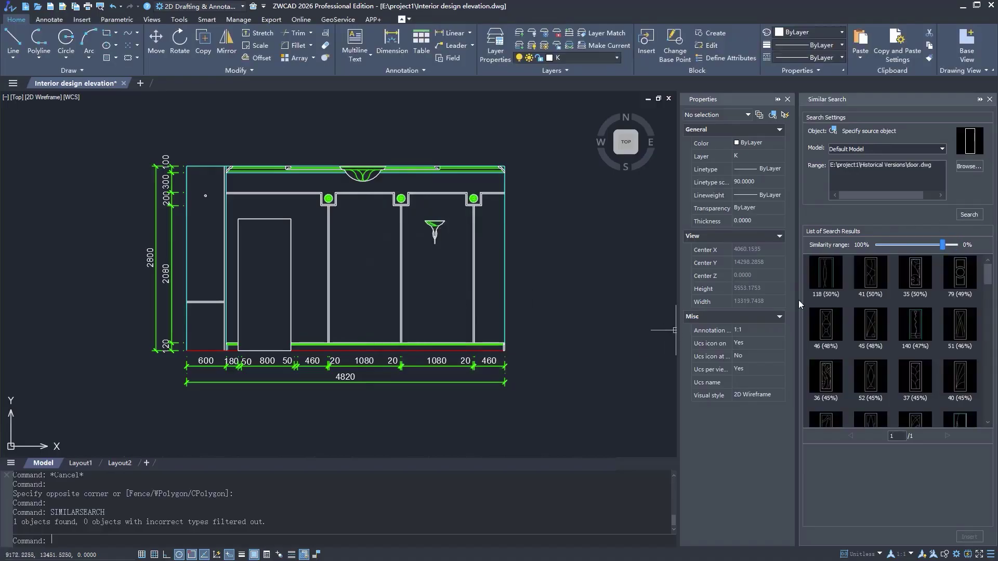
Step: Preview door blocks among the similar search results and insert one from door.dwg
{"action": "left_click", "coordinate": [825, 283]}
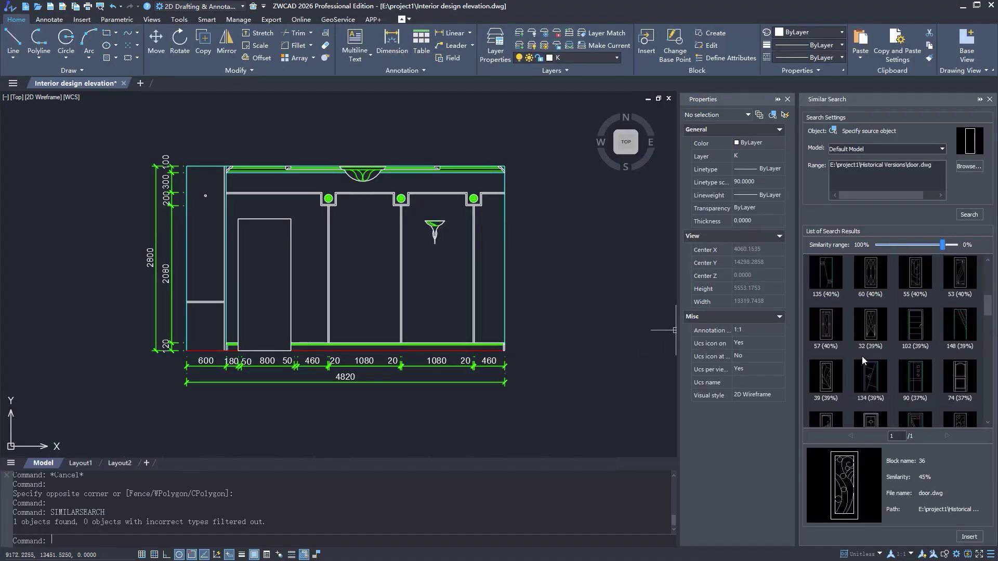
{"action": "left_click", "coordinate": [962, 277]}
{"action": "left_click", "coordinate": [968, 537]}
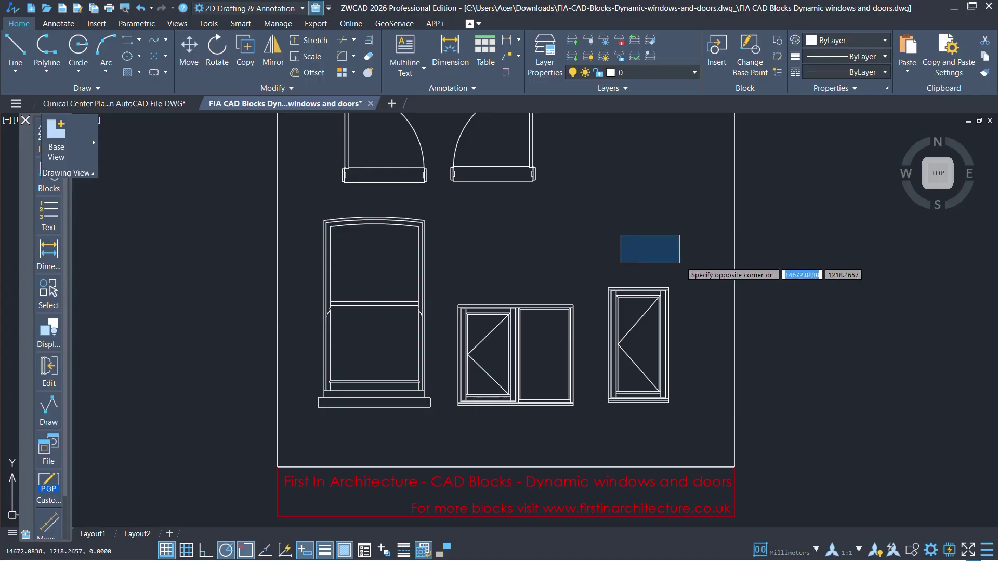
Step: Stretch the single-casement dynamic window upward to make it taller
{"action": "left_click", "coordinate": [675, 313]}
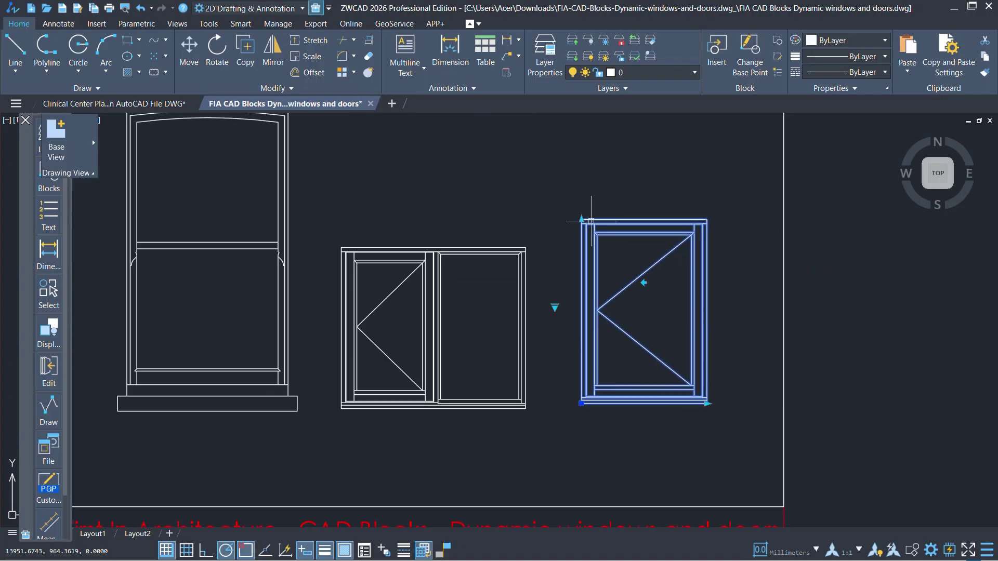
{"action": "left_click", "coordinate": [581, 176]}
{"action": "key", "text": "Escape"}
Step: Stretch the middle dynamic window taller, try its 4 Pane layout, and set it to 1 Pane (no swing)
{"action": "left_click", "coordinate": [397, 254]}
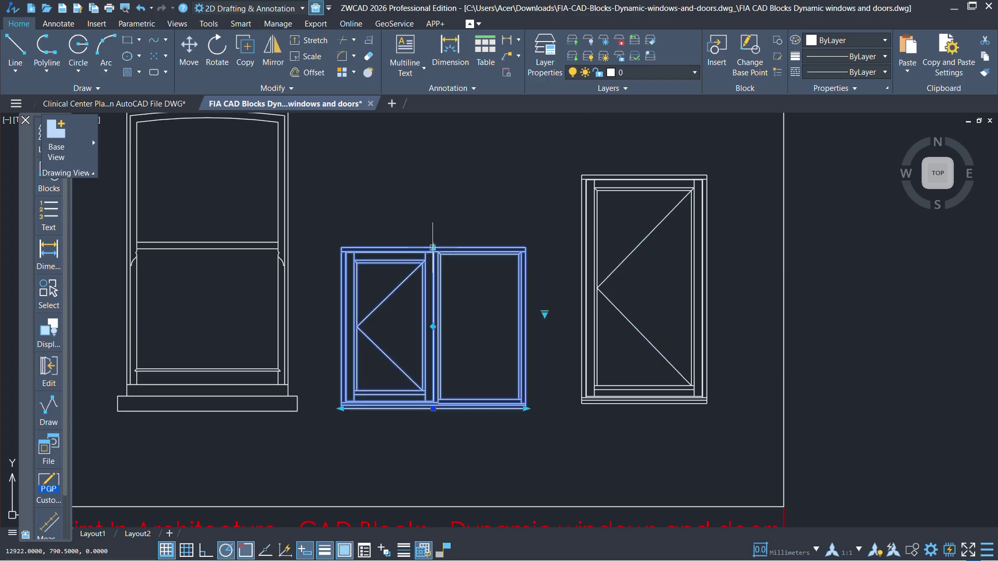
{"action": "left_click_drag", "start_coordinate": [433, 247], "coordinate": [431, 197]}
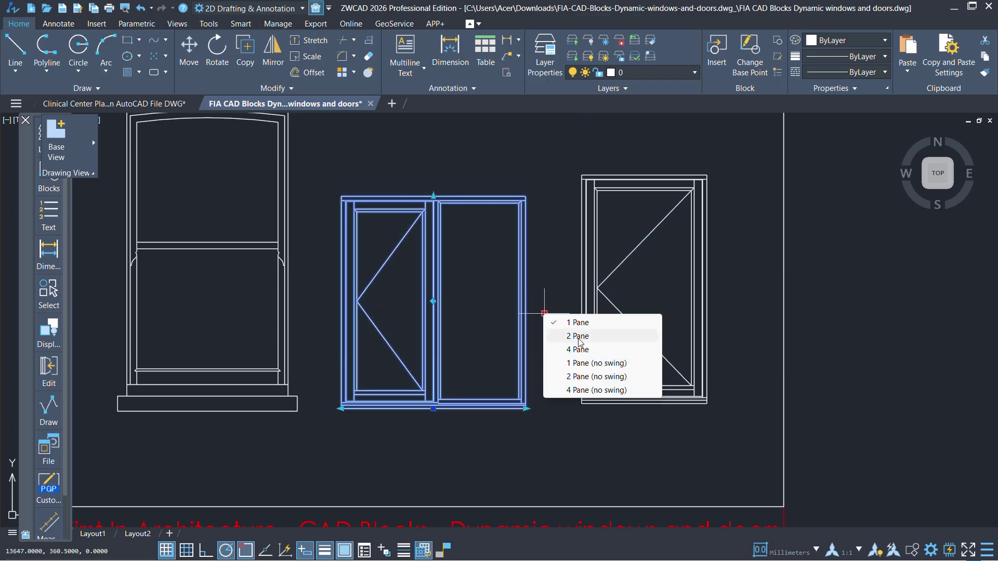
{"action": "left_click", "coordinate": [544, 314]}
{"action": "left_click", "coordinate": [581, 348]}
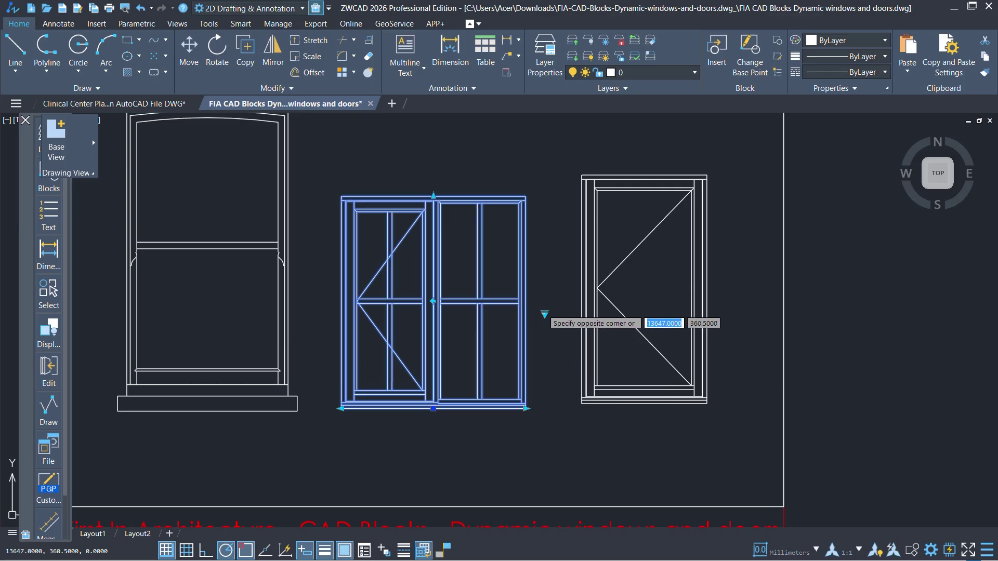
{"action": "left_click", "coordinate": [576, 360]}
{"action": "key", "text": "Escape"}
Step: Stretch the arched sash window taller and reposition it by its base point
{"action": "scroll", "coordinate": [468, 353], "scroll_direction": "down", "scroll_amount": 4}
{"action": "scroll", "coordinate": [374, 276], "scroll_direction": "up", "scroll_amount": 4}
{"action": "left_click", "coordinate": [356, 374]}
{"action": "scroll", "coordinate": [384, 288], "scroll_direction": "down", "scroll_amount": 2}
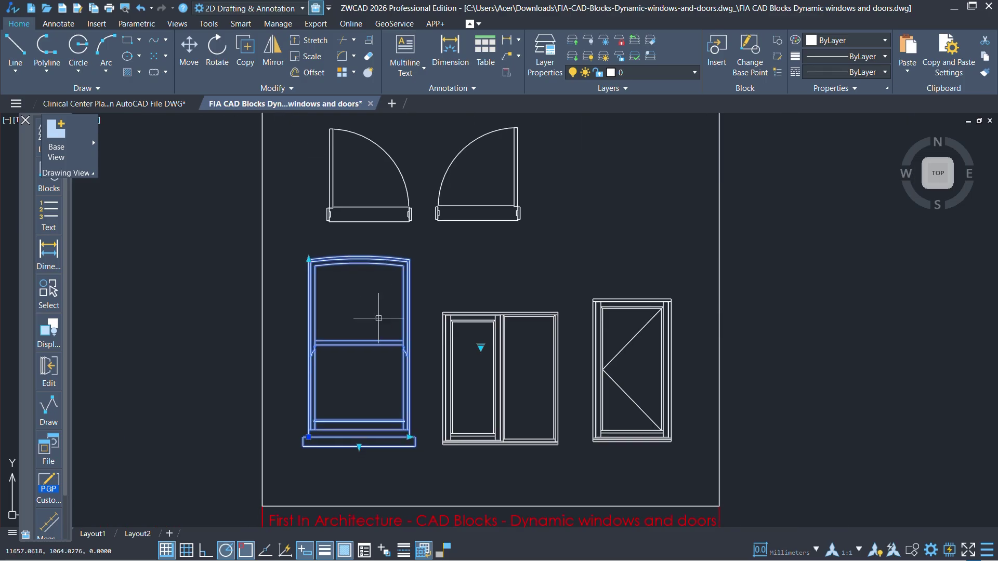
{"action": "scroll", "coordinate": [306, 266], "scroll_direction": "up", "scroll_amount": 2}
{"action": "middle_click_drag", "start_coordinate": [320, 322], "coordinate": [327, 278]}
{"action": "middle_click_drag", "start_coordinate": [446, 381], "coordinate": [448, 340]}
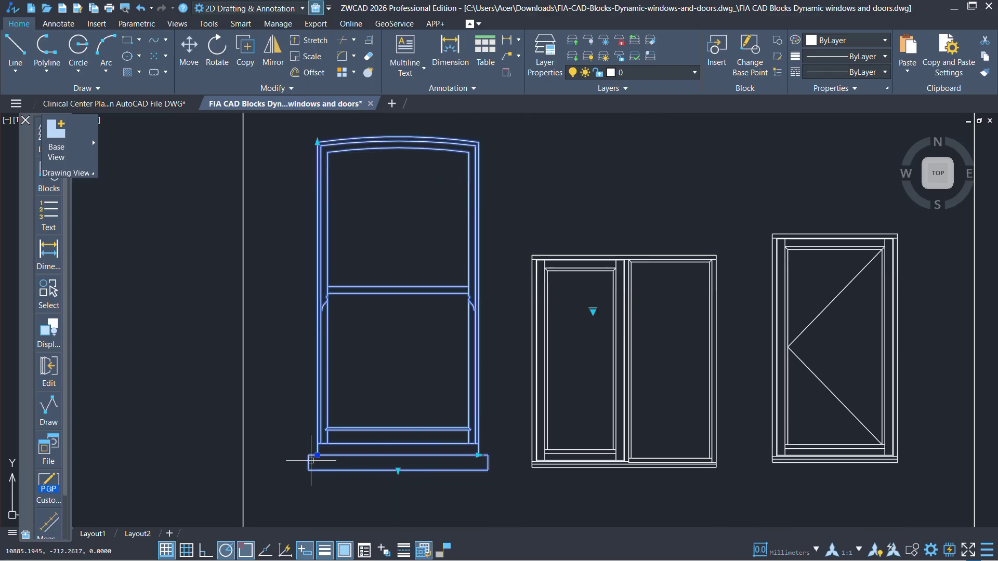
{"action": "left_click", "coordinate": [318, 455]}
{"action": "left_click", "coordinate": [383, 474]}
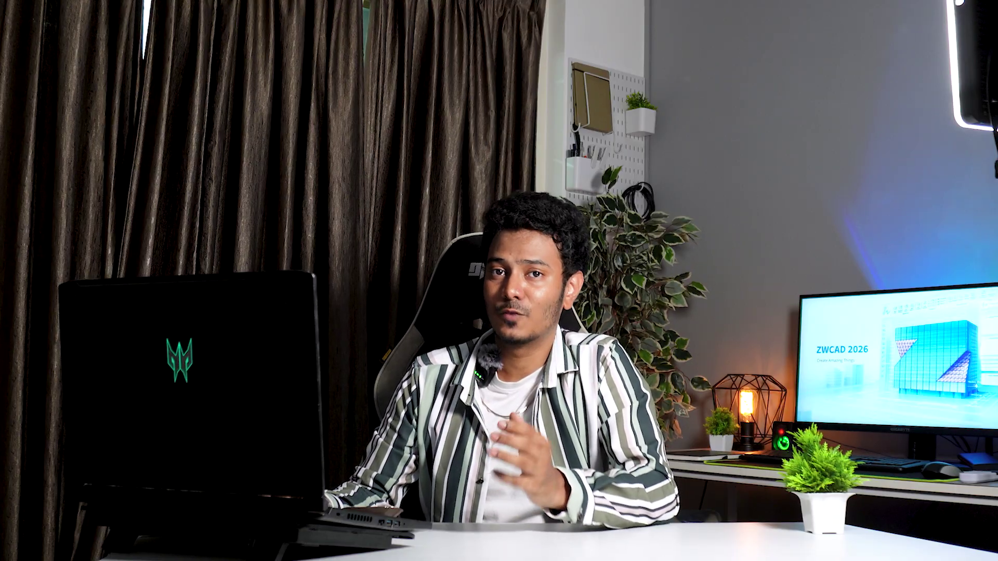
{"action": "left_click", "coordinate": [51, 141]}
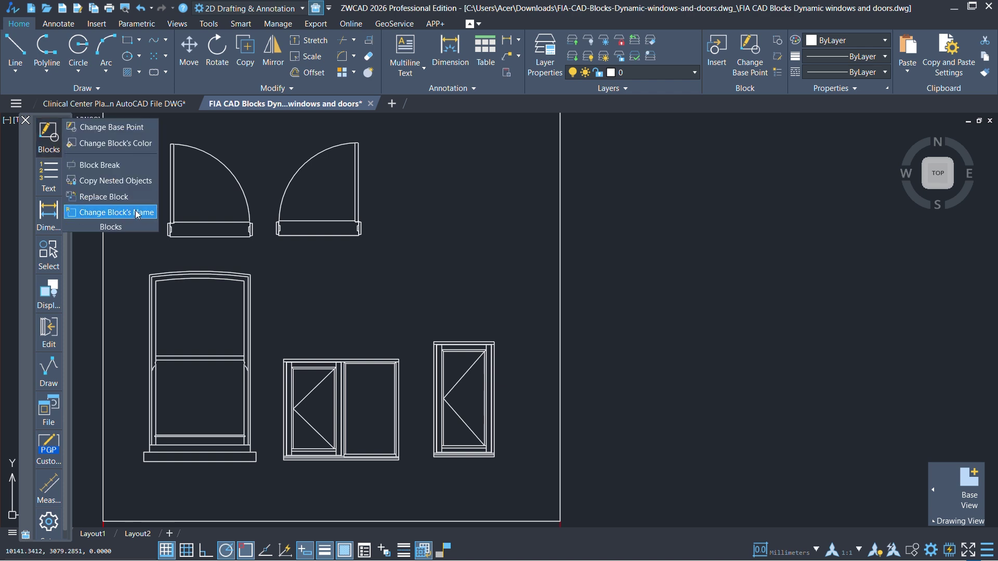
{"action": "left_click", "coordinate": [137, 213]}
{"action": "left_click", "coordinate": [464, 347]}
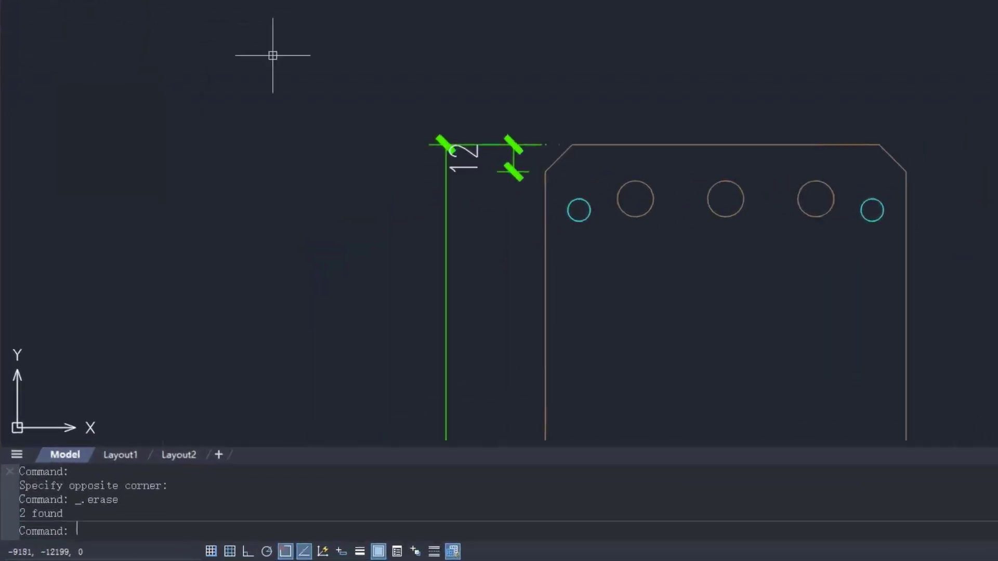
Step: Dimension the plate's overall width above its chamfered top edge with the DIM command in ZWCAD 2025
{"action": "type", "text": "DIM"}
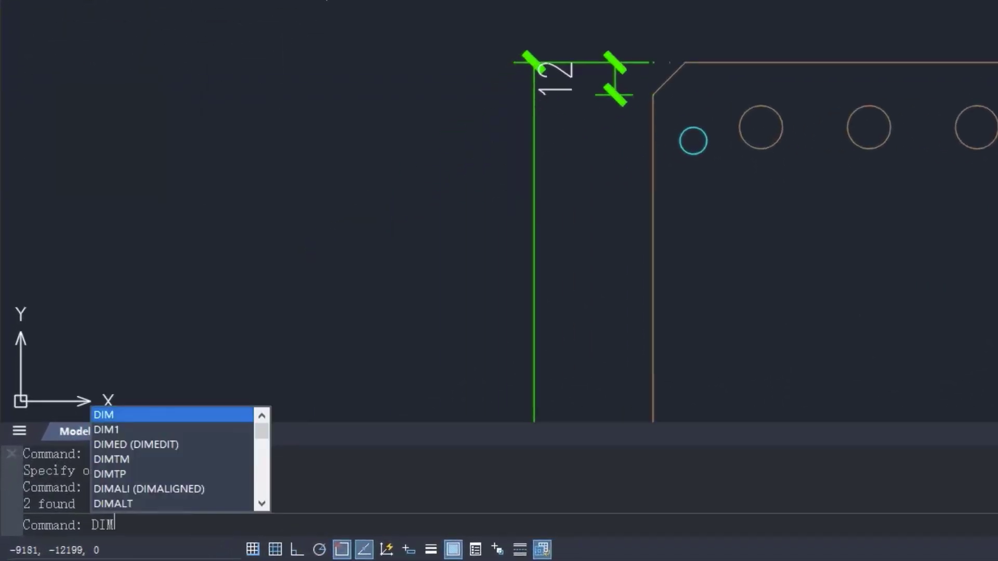
{"action": "key", "text": "Return"}
{"action": "left_click", "coordinate": [653, 95]}
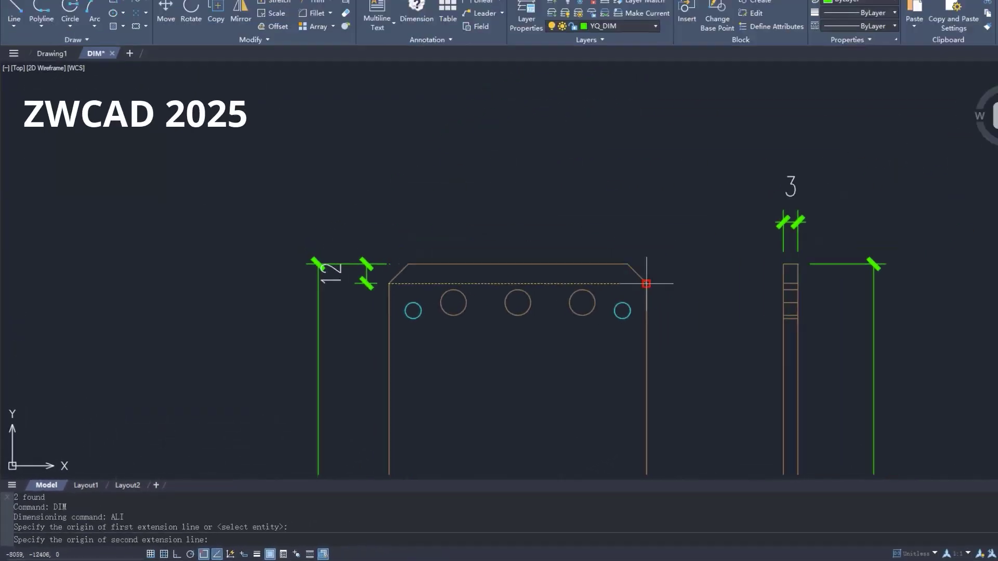
{"action": "left_click", "coordinate": [647, 283]}
{"action": "left_click", "coordinate": [591, 200]}
{"action": "key", "text": "Return"}
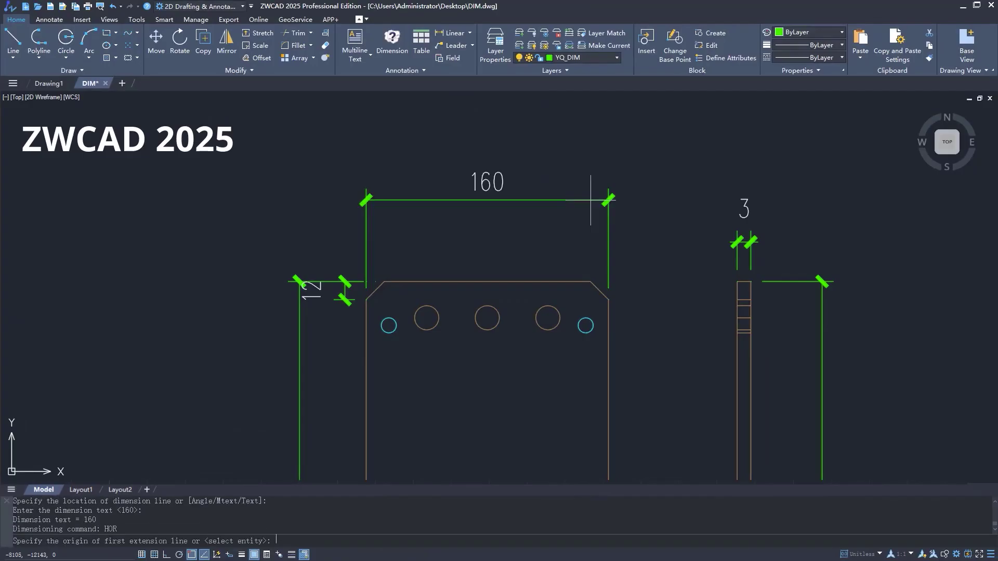
Step: Add individual horizontal dimensions between the plate's side edges and the centres of the three large holes
{"action": "left_click", "coordinate": [426, 318]}
{"action": "left_click", "coordinate": [426, 253]}
{"action": "key", "text": "Return"}
{"action": "left_click", "coordinate": [487, 318]}
{"action": "left_click", "coordinate": [423, 251]}
{"action": "key", "text": "Return"}
{"action": "left_click", "coordinate": [486, 318]}
{"action": "left_click", "coordinate": [546, 318]}
{"action": "left_click", "coordinate": [485, 251]}
{"action": "key", "text": "Return"}
{"action": "left_click", "coordinate": [611, 301]}
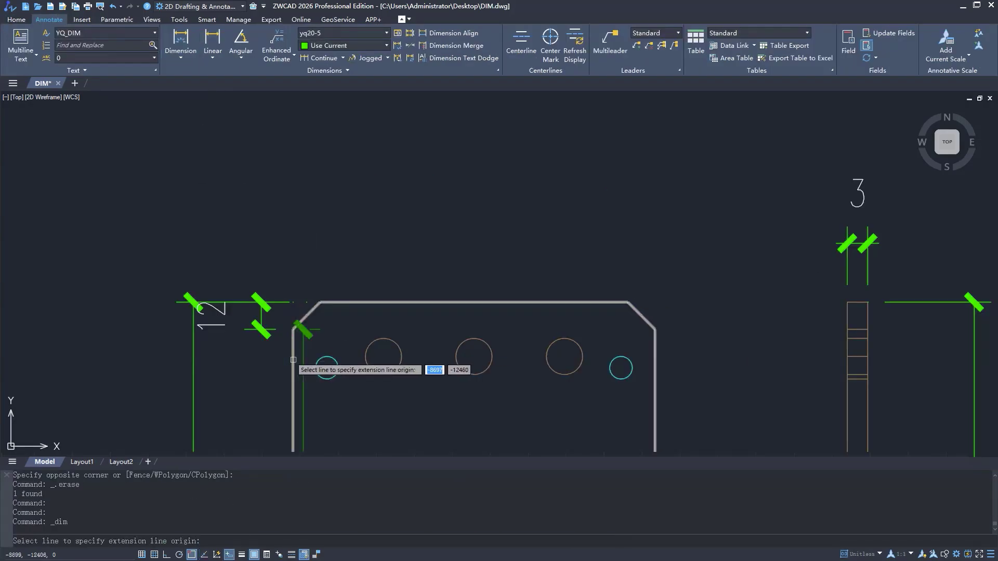
Step: Dimension the plate's overall width from its two parallel vertical edges in ZWCAD 2026
{"action": "left_click", "coordinate": [293, 356]}
{"action": "left_click", "coordinate": [655, 379]}
{"action": "left_click", "coordinate": [611, 194]}
Step: Dimension from the plate's left corner to the first large hole and on to the middle hole, aligned in one row
{"action": "left_click", "coordinate": [293, 330]}
{"action": "left_click", "coordinate": [383, 357]}
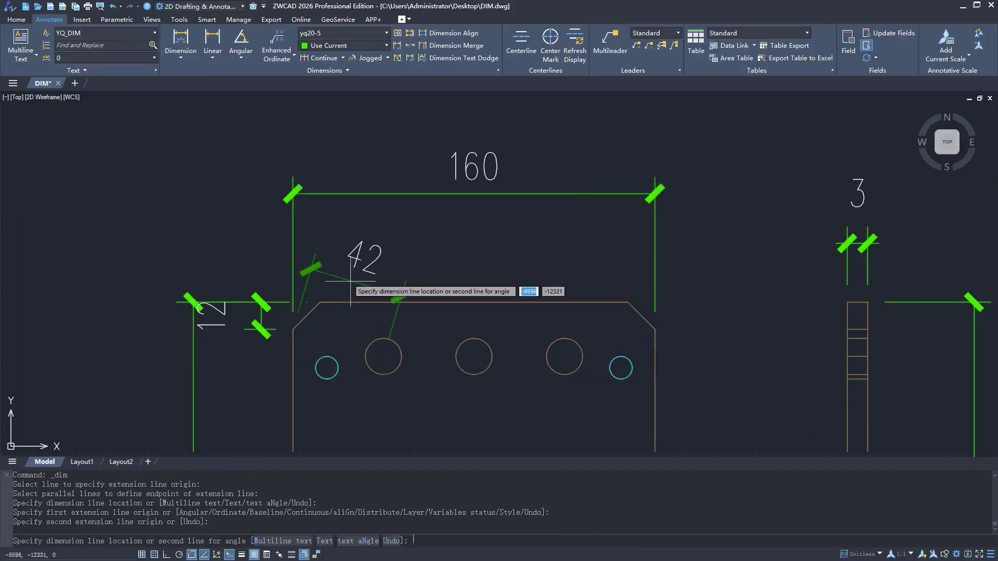
{"action": "left_click", "coordinate": [306, 253]}
{"action": "left_click", "coordinate": [383, 357]}
{"action": "left_click", "coordinate": [473, 356]}
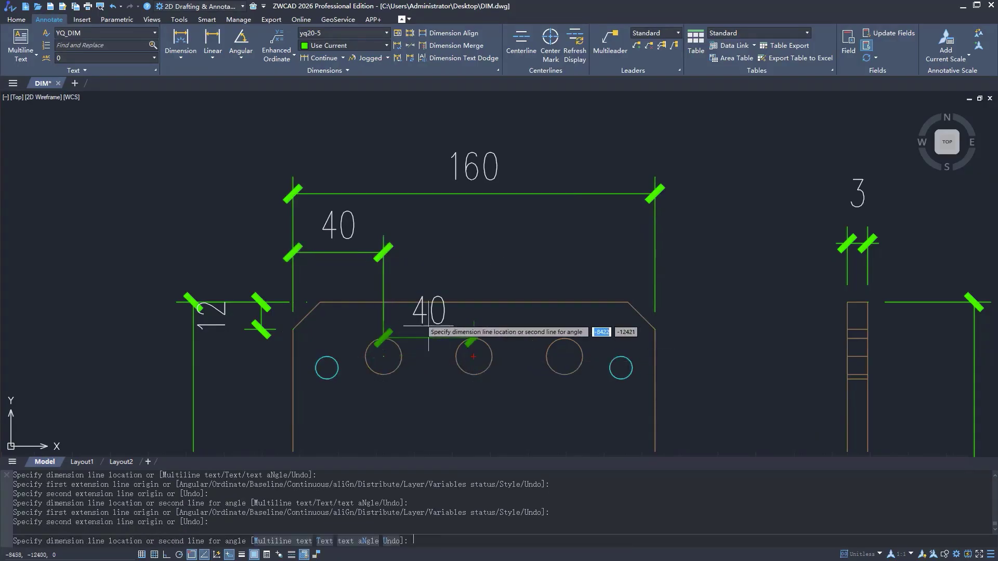
{"action": "left_click", "coordinate": [379, 254]}
Step: Continue the dimension row from the middle hole to the third large hole and on to the plate's right corner
{"action": "left_click", "coordinate": [473, 357]}
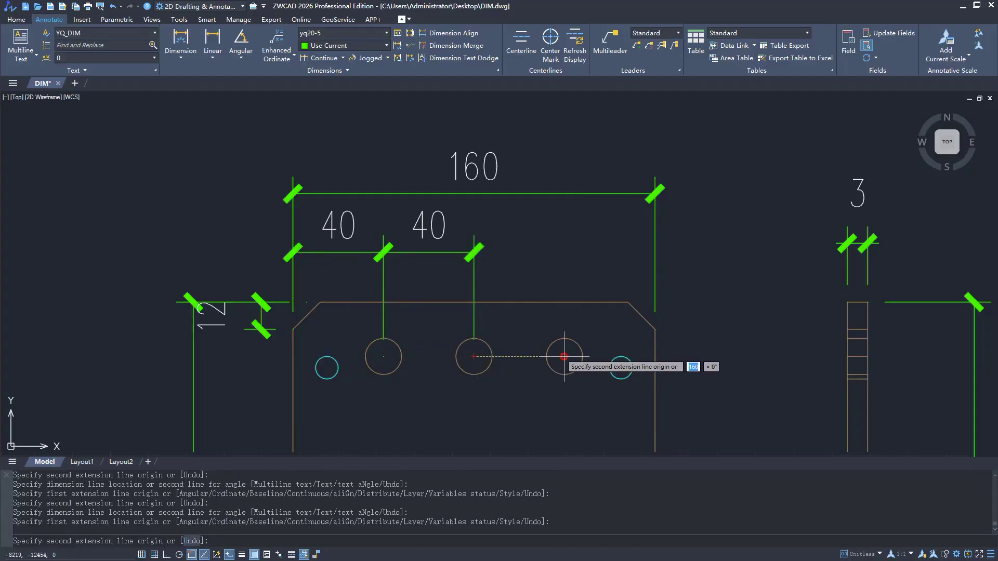
{"action": "left_click", "coordinate": [563, 357]}
{"action": "left_click", "coordinate": [474, 251]}
{"action": "left_click", "coordinate": [564, 356]}
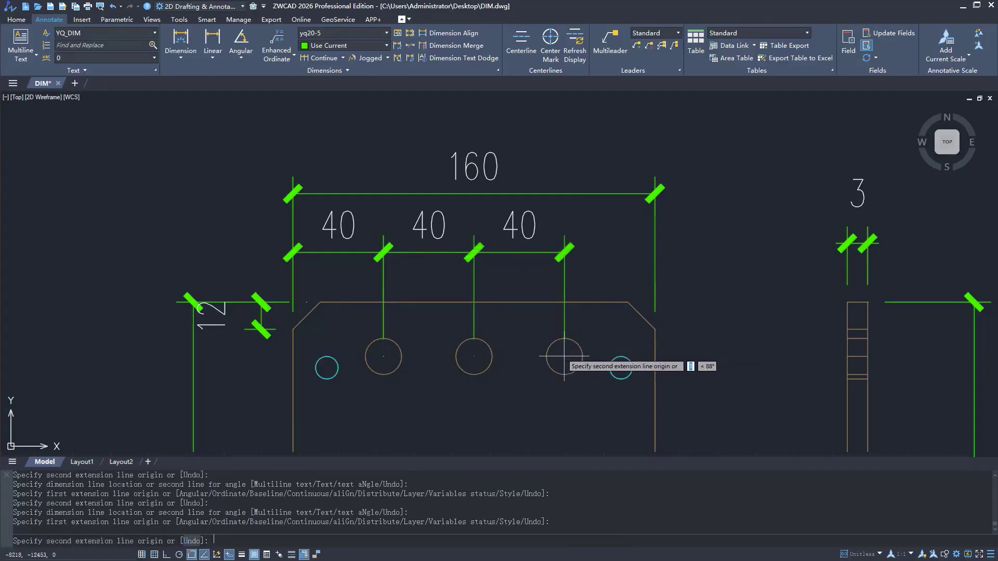
{"action": "left_click", "coordinate": [653, 330]}
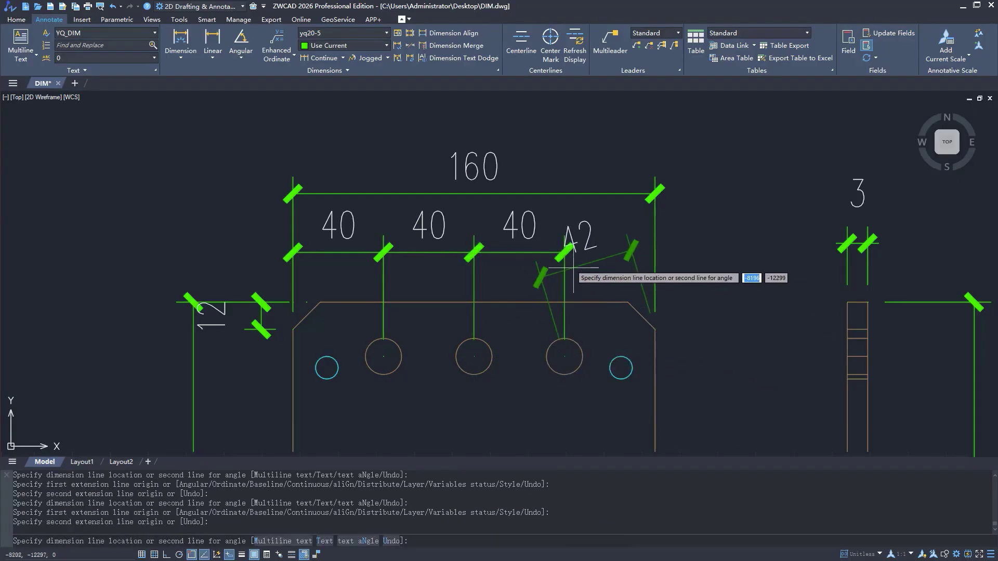
{"action": "left_click", "coordinate": [640, 252]}
Step: Add radius dimensions to the left small cyan circle and the middle large hole
{"action": "left_click", "coordinate": [334, 376]}
{"action": "left_click", "coordinate": [349, 411]}
{"action": "left_click", "coordinate": [474, 374]}
{"action": "left_click", "coordinate": [540, 410]}
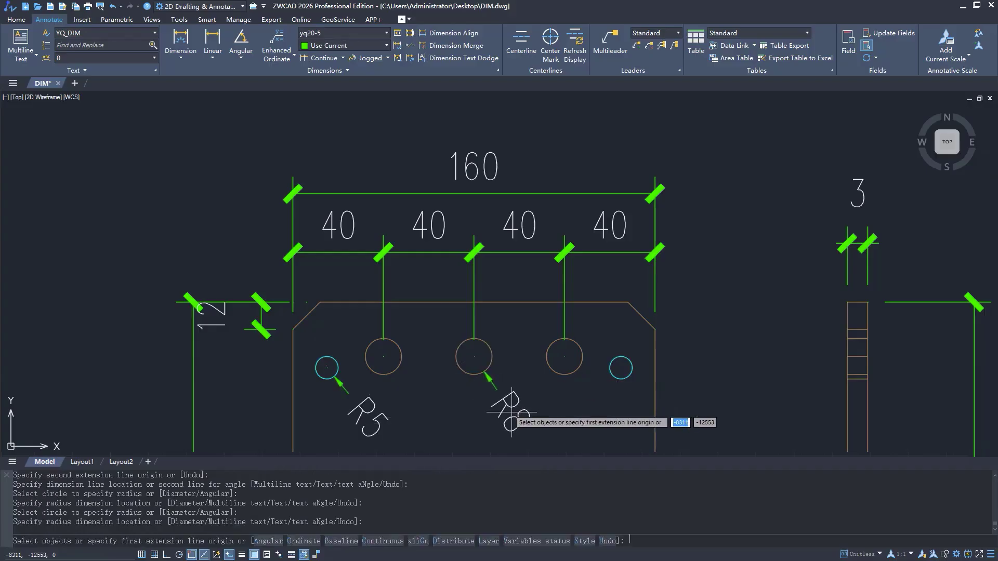
{"action": "key", "text": "Escape"}
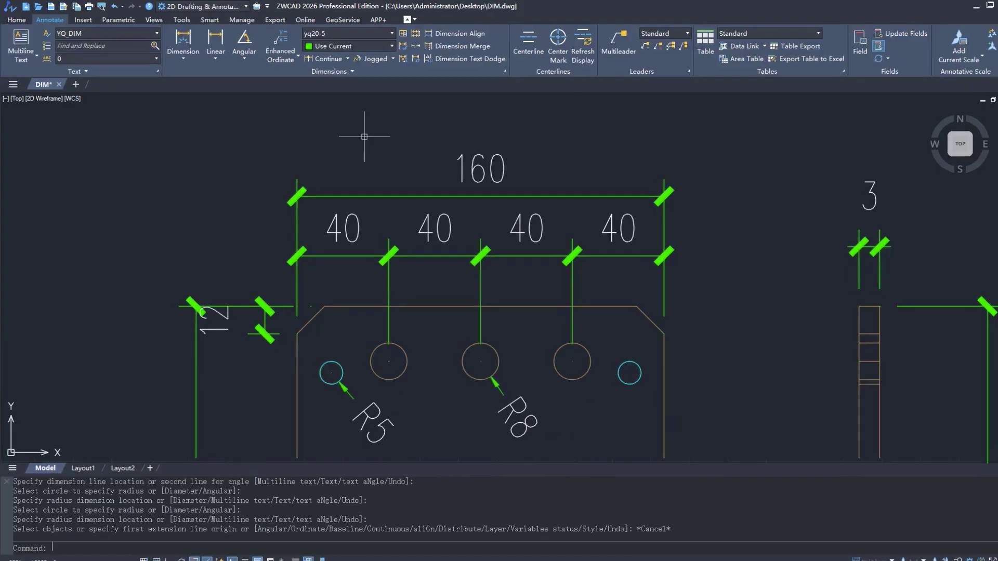
Step: Change the current dimension style to STANDARD
{"action": "left_click", "coordinate": [385, 33]}
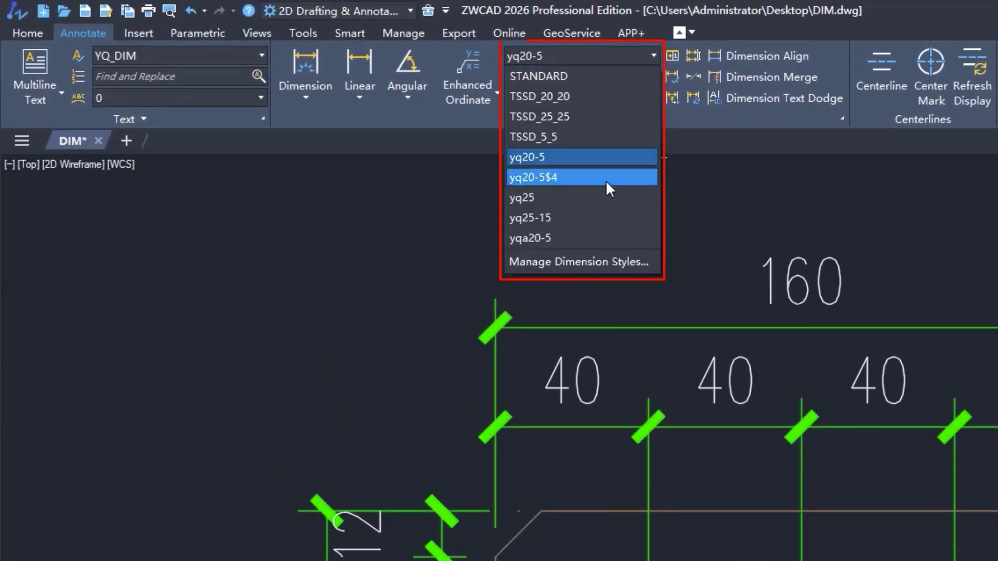
{"action": "left_click", "coordinate": [599, 76]}
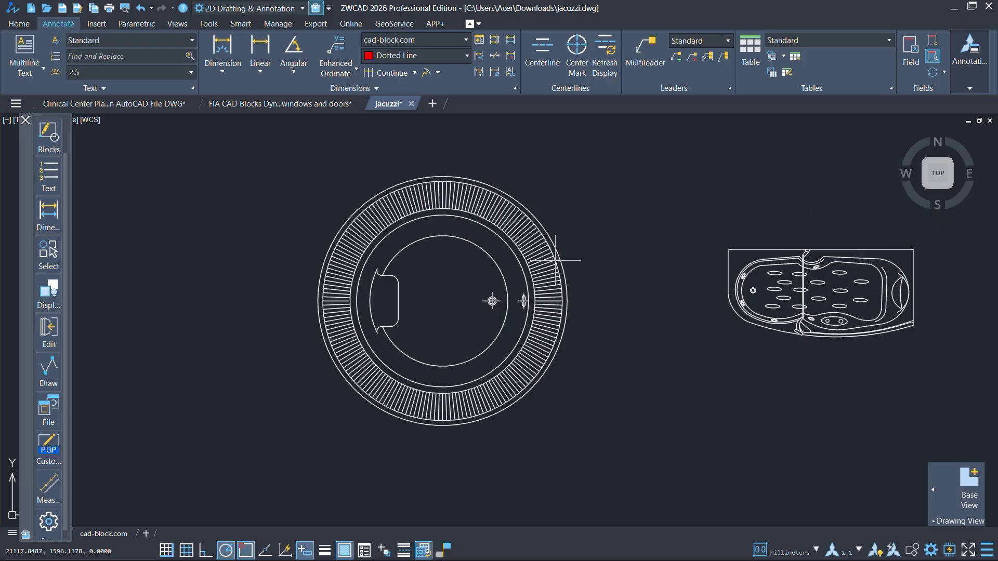
{"action": "scroll", "coordinate": [685, 274], "scroll_direction": "up", "scroll_amount": 2}
{"action": "scroll", "coordinate": [621, 248], "scroll_direction": "down", "scroll_amount": 2}
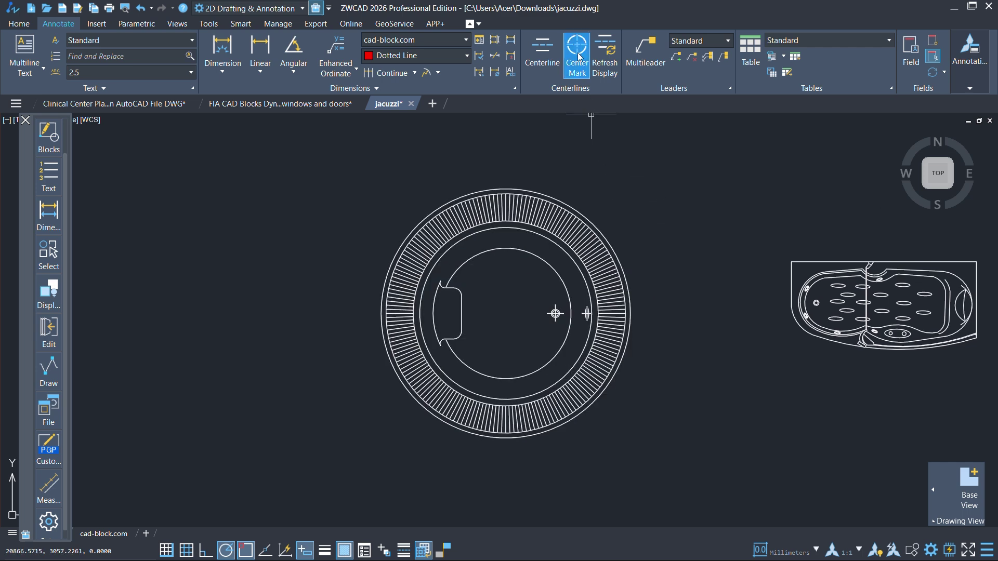
Step: Add center marks to the round ribbed jacuzzi and the second round jacuzzi
{"action": "left_click", "coordinate": [589, 218]}
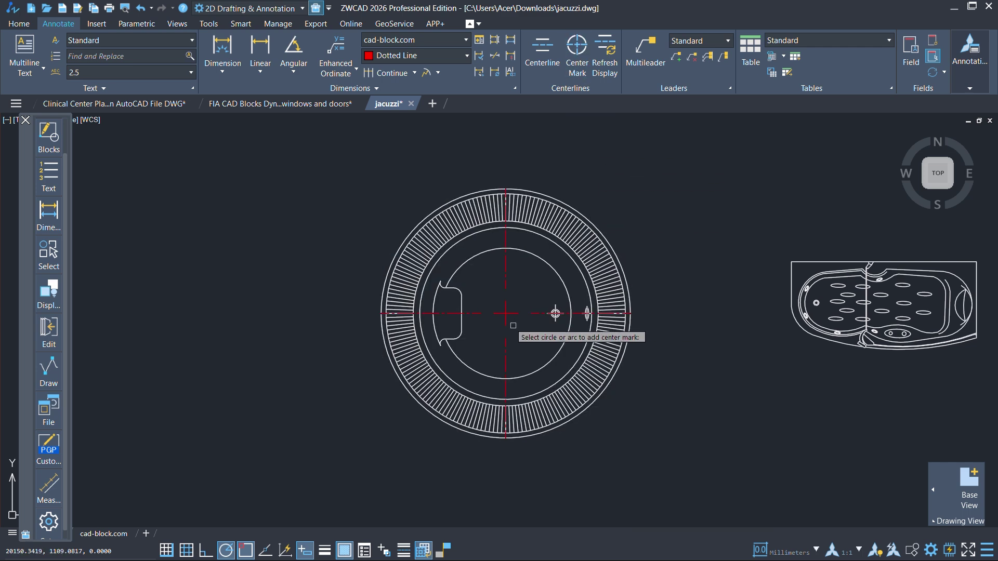
{"action": "scroll", "coordinate": [637, 286], "scroll_direction": "down", "scroll_amount": 3}
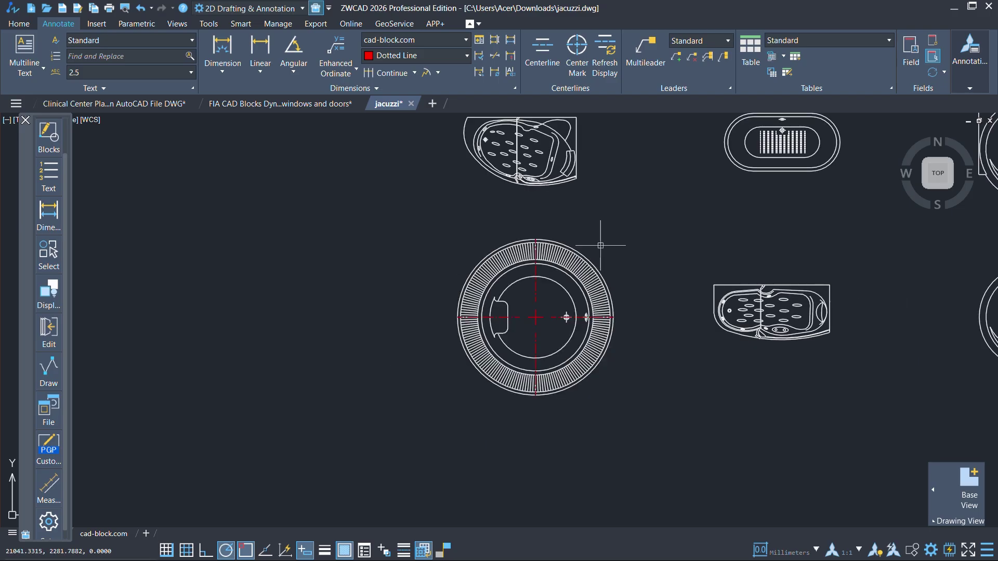
{"action": "middle_click_drag", "start_coordinate": [985, 347], "coordinate": [690, 337]}
{"action": "scroll", "coordinate": [694, 334], "scroll_direction": "up", "scroll_amount": 3}
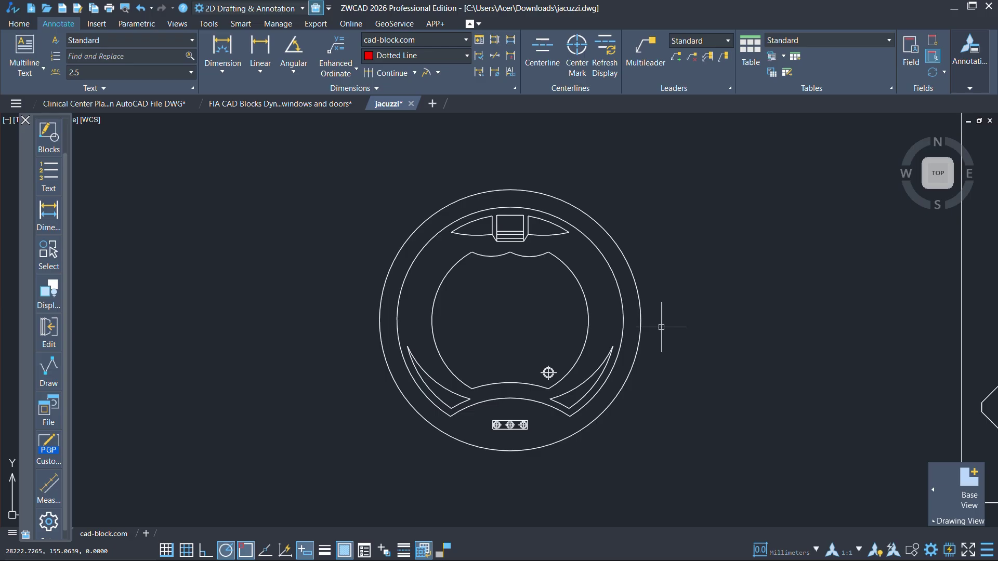
{"action": "left_click", "coordinate": [599, 224]}
{"action": "scroll", "coordinate": [638, 298], "scroll_direction": "down", "scroll_amount": 6}
{"action": "key", "text": "Escape"}
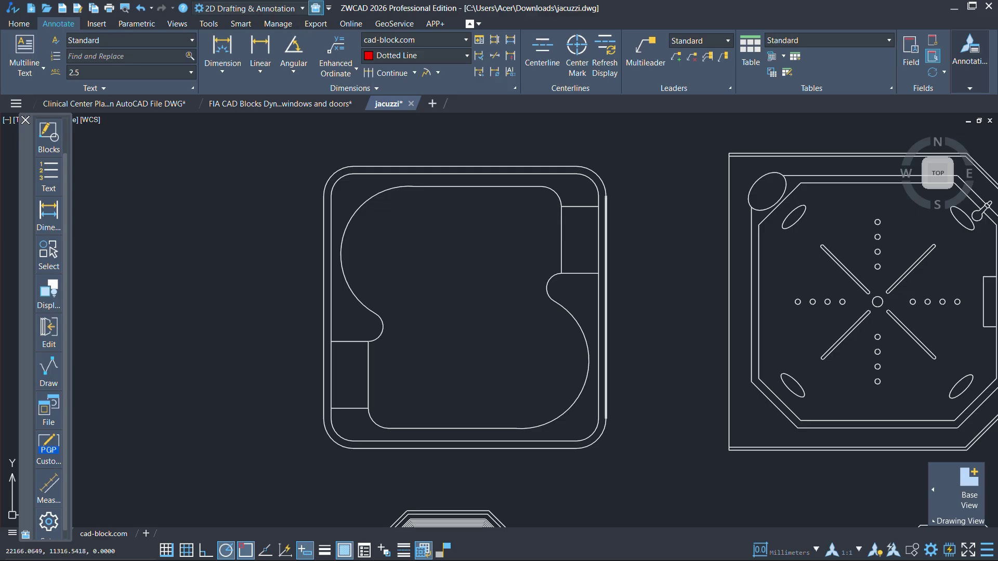
Step: Add crossing centerlines to the rounded-square jacuzzi and the neighbouring chamfered jacuzzi
{"action": "scroll", "coordinate": [481, 371], "scroll_direction": "down", "scroll_amount": 4}
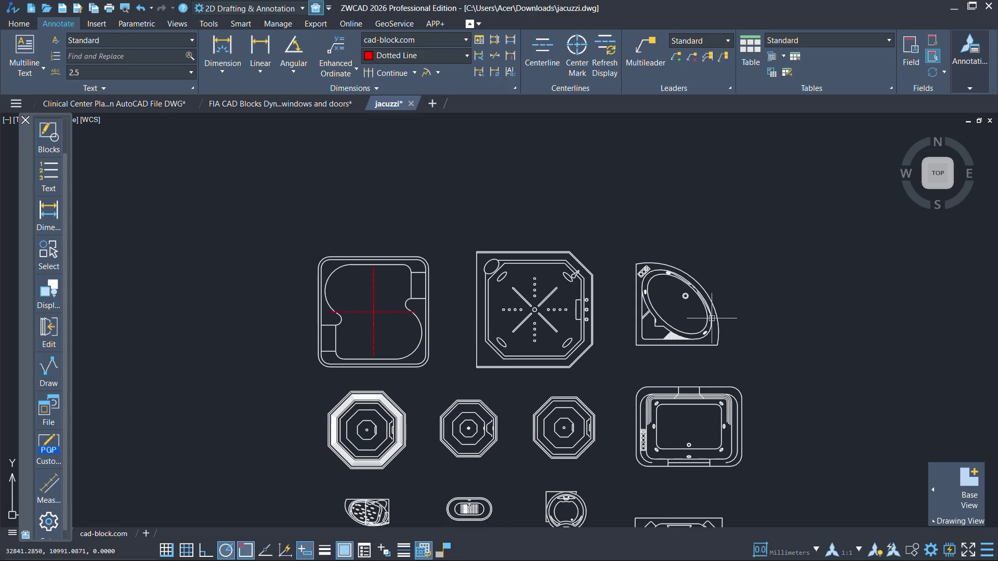
{"action": "scroll", "coordinate": [556, 325], "scroll_direction": "up", "scroll_amount": 4}
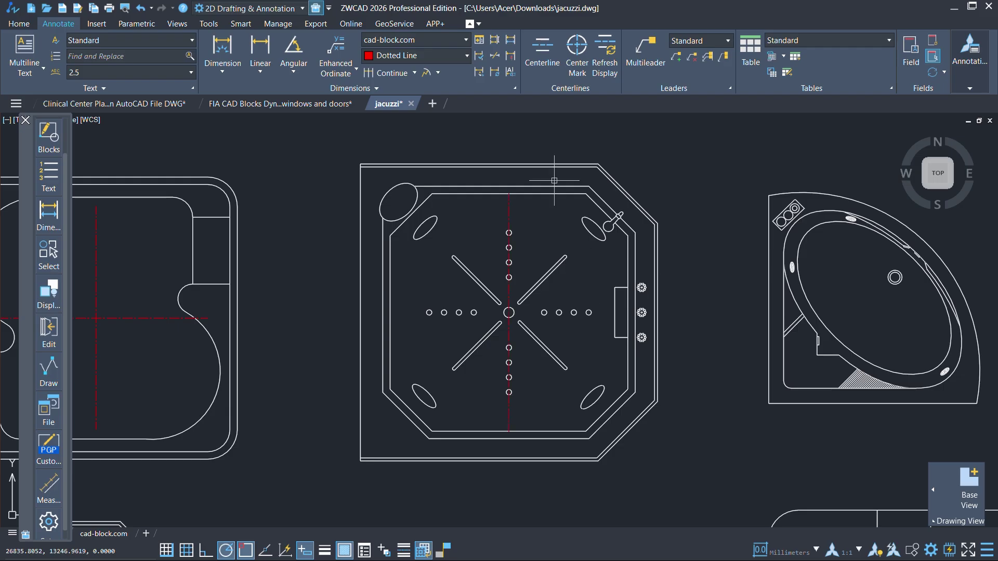
{"action": "scroll", "coordinate": [527, 464], "scroll_direction": "down", "scroll_amount": 4}
{"action": "scroll", "coordinate": [527, 464], "scroll_direction": "up", "scroll_amount": 3}
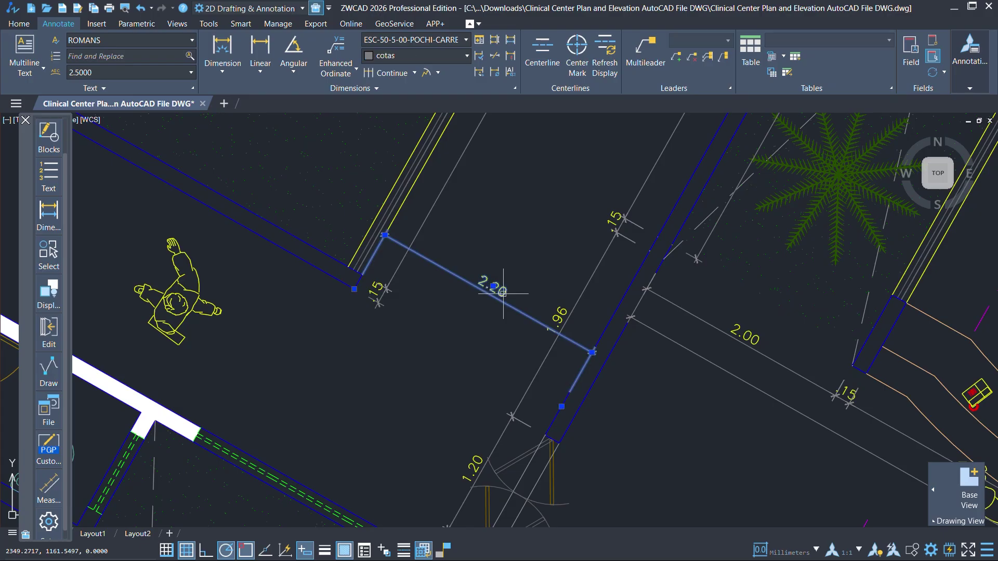
Step: Try the Stretch and Move with Dimension Line options on the text of the clinic plan's 2.20 dimension
{"action": "mouse_move", "coordinate": [492, 286]}
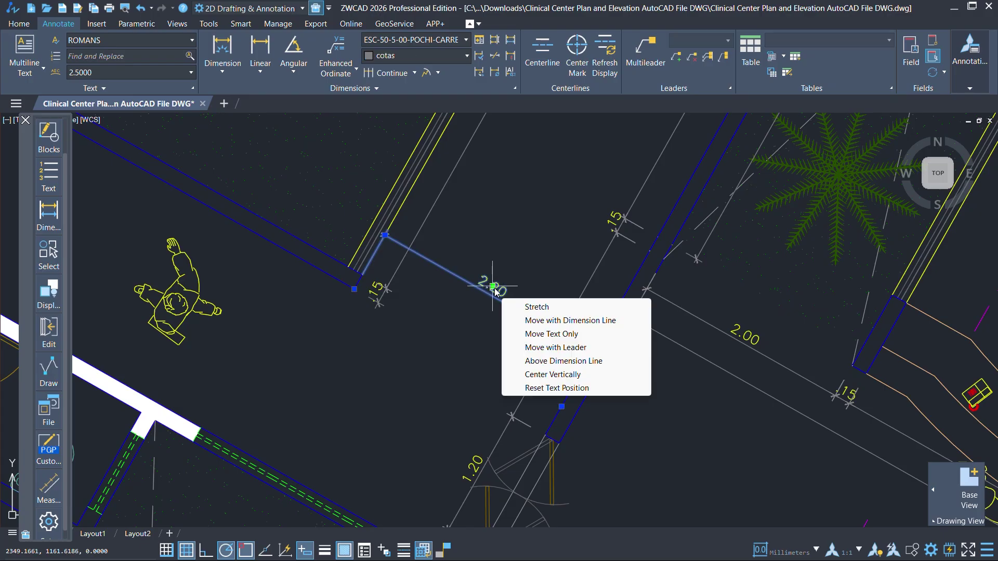
{"action": "left_click", "coordinate": [537, 308]}
{"action": "mouse_move", "coordinate": [493, 287]}
{"action": "left_click", "coordinate": [525, 319]}
{"action": "left_click", "coordinate": [492, 285]}
{"action": "left_click", "coordinate": [535, 318]}
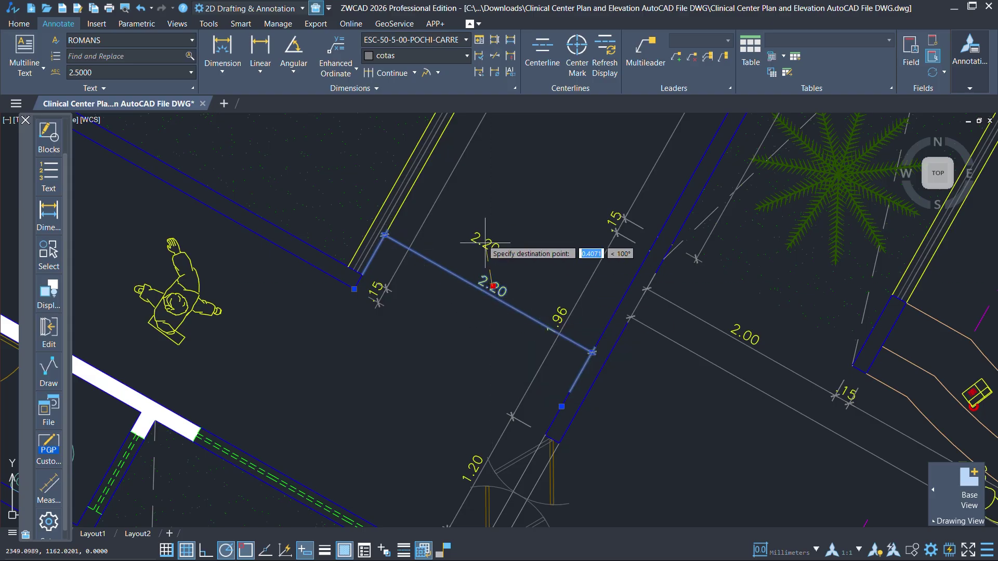
Step: Try placing the 2.20 dimension text above its dimension line and centre it vertically on the line
{"action": "left_click", "coordinate": [528, 356]}
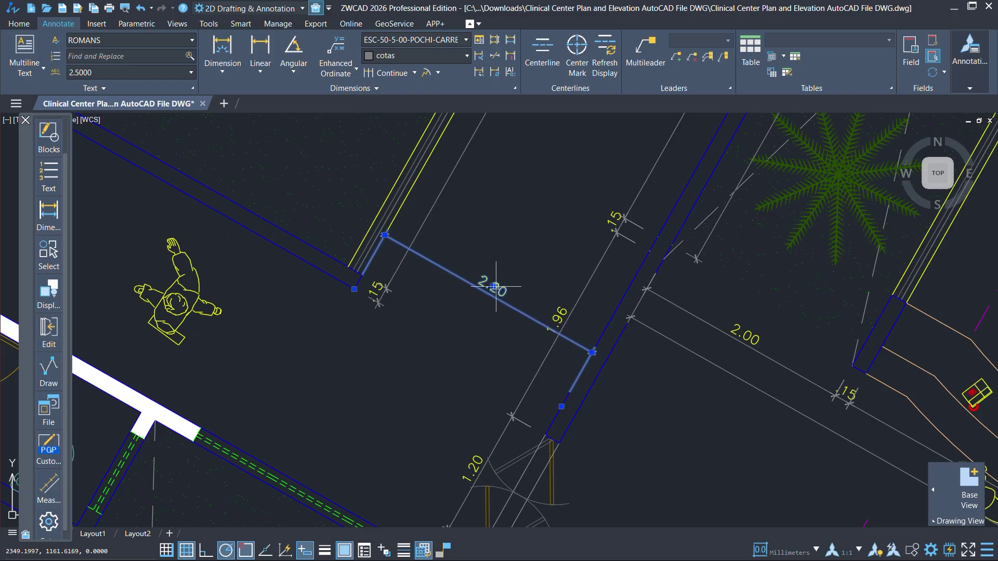
{"action": "left_click", "coordinate": [531, 372]}
{"action": "key", "text": "Escape"}
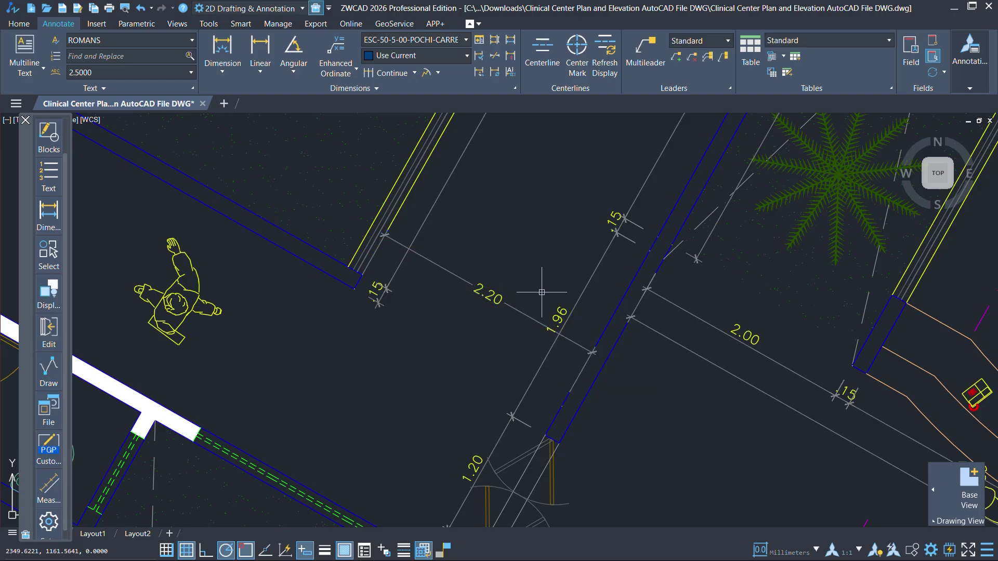
{"action": "left_click", "coordinate": [487, 293]}
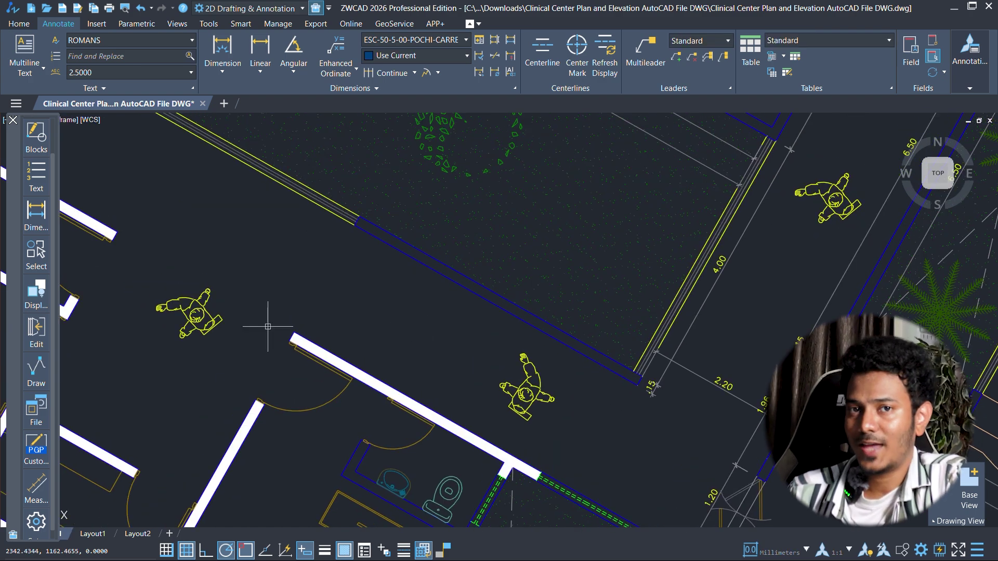
{"action": "left_click", "coordinate": [36, 213]}
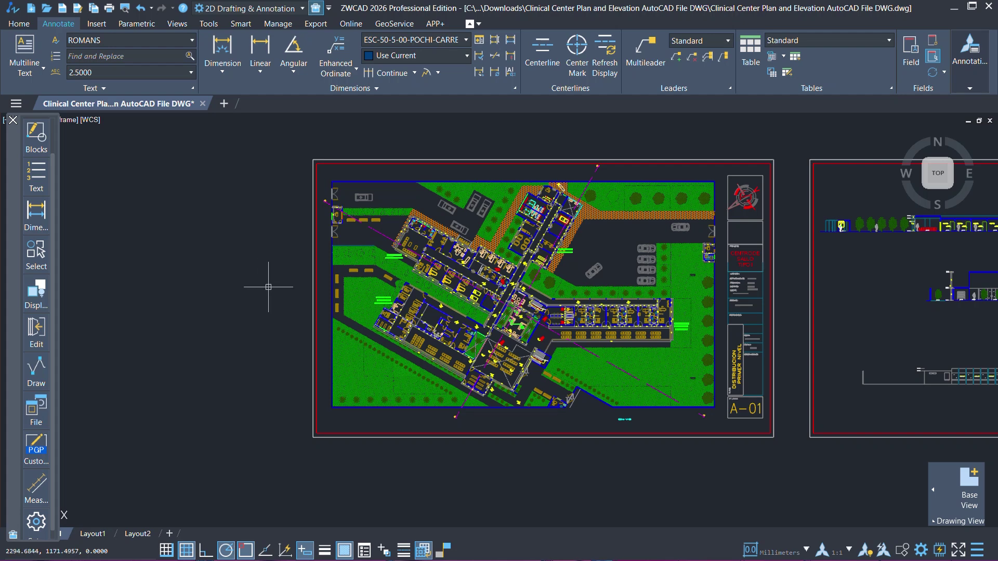
Step: Set up a plot to DWG to PDF.pc5 in Draft quality, with a plot window around the clinic plan's A-01 frame
{"action": "middle_click_drag", "start_coordinate": [268, 286], "coordinate": [249, 292]}
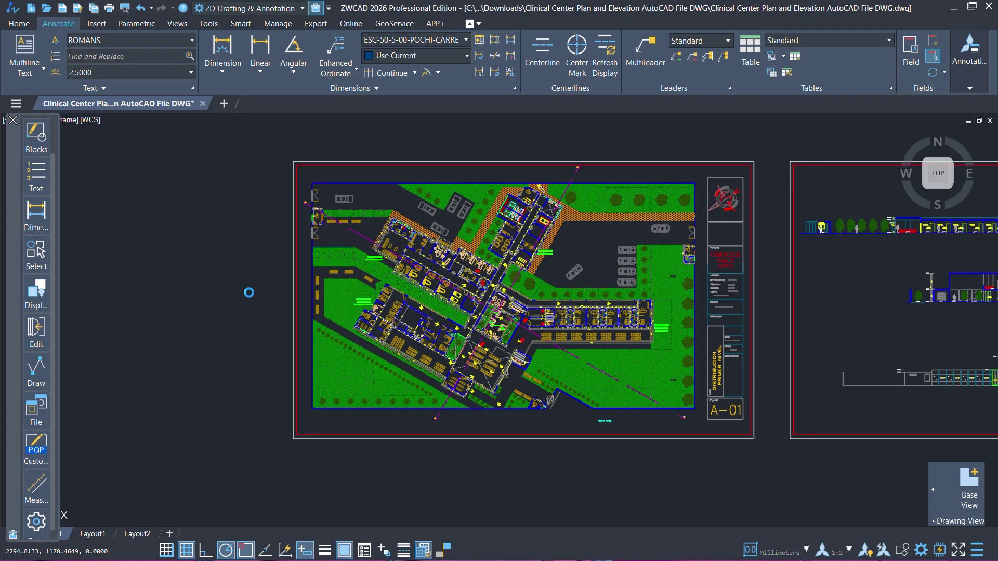
{"action": "key", "text": "ctrl+p"}
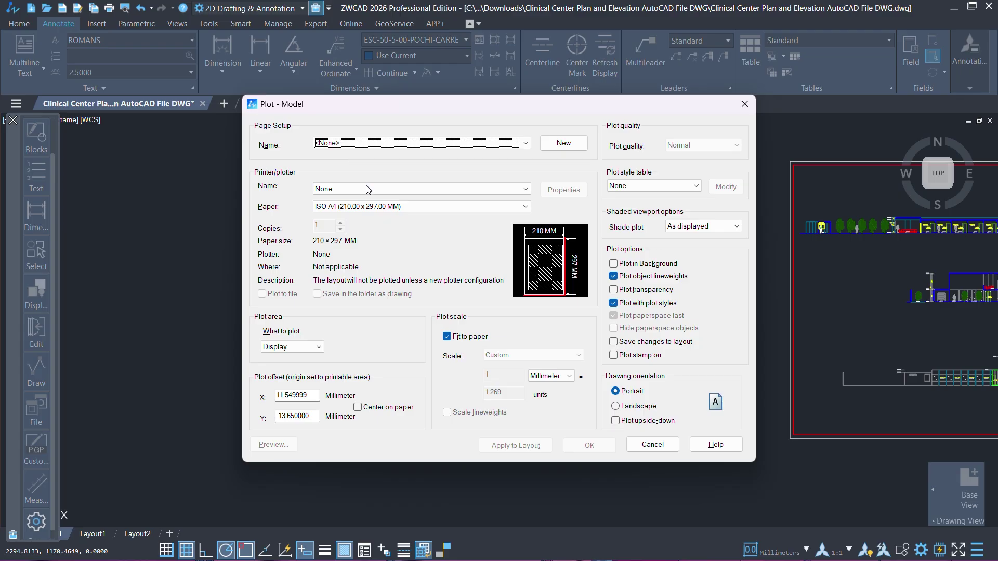
{"action": "left_click", "coordinate": [367, 192]}
{"action": "left_click", "coordinate": [353, 259]}
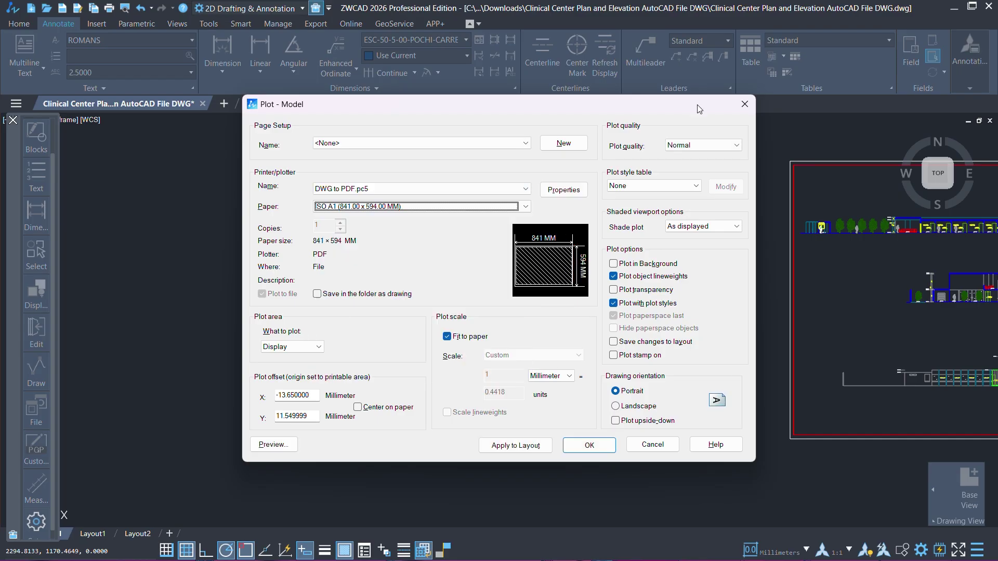
{"action": "left_click", "coordinate": [719, 146]}
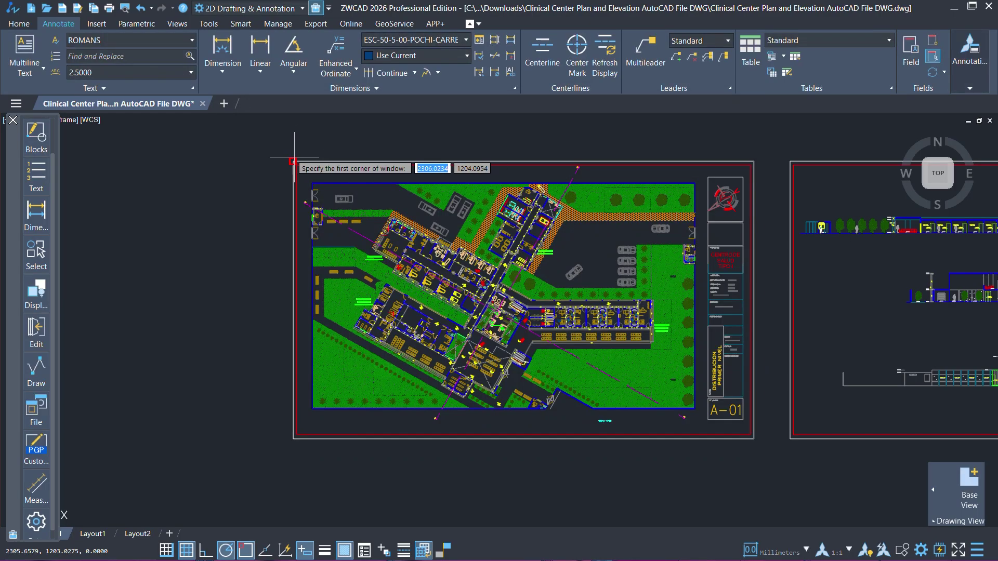
{"action": "left_click", "coordinate": [296, 155]}
{"action": "left_click", "coordinate": [766, 413]}
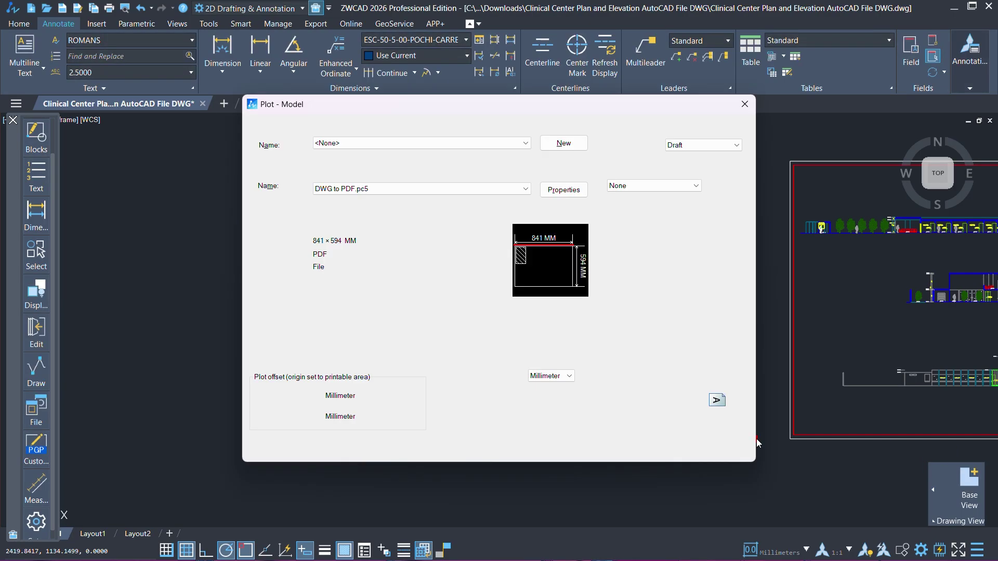
Step: Fit the plot to the paper and preview the clinic plan sheet
{"action": "left_click", "coordinate": [446, 337]}
{"action": "left_click", "coordinate": [273, 445]}
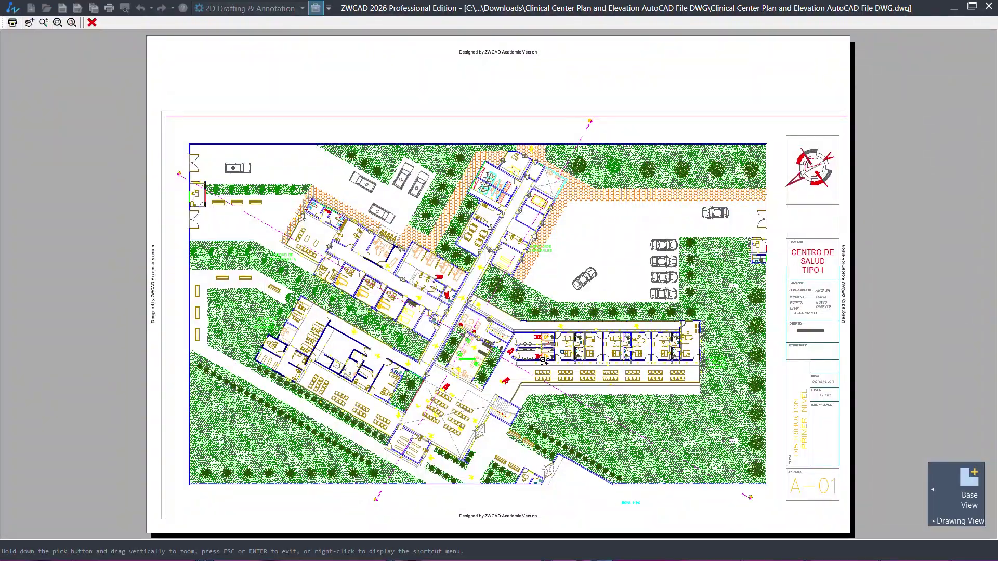
{"action": "key", "text": "Escape"}
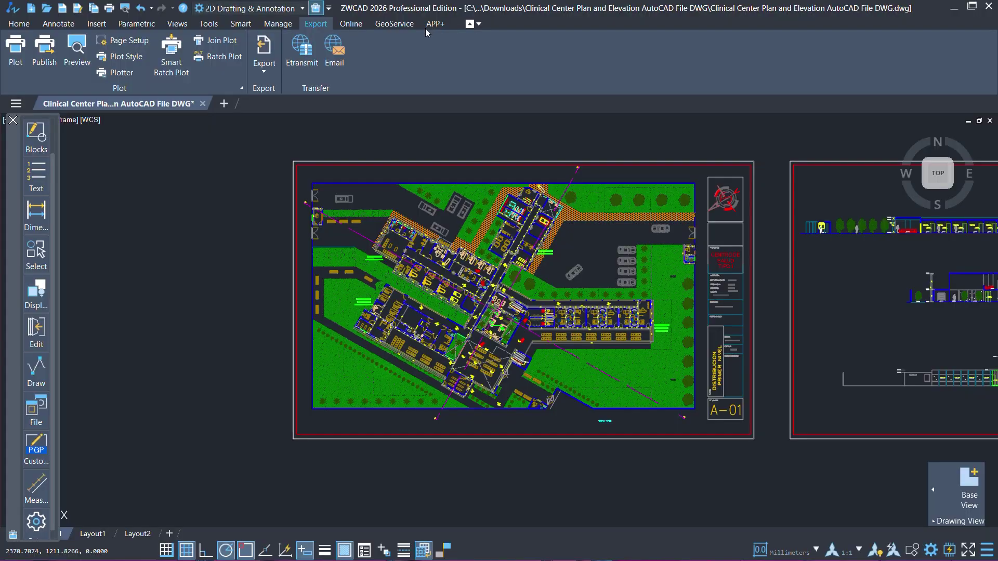
Step: Collect the clinic drawing's frames in Smart Batch Plot using the multi-document range, and review the advanced setup and paper size options
{"action": "left_click", "coordinate": [165, 74]}
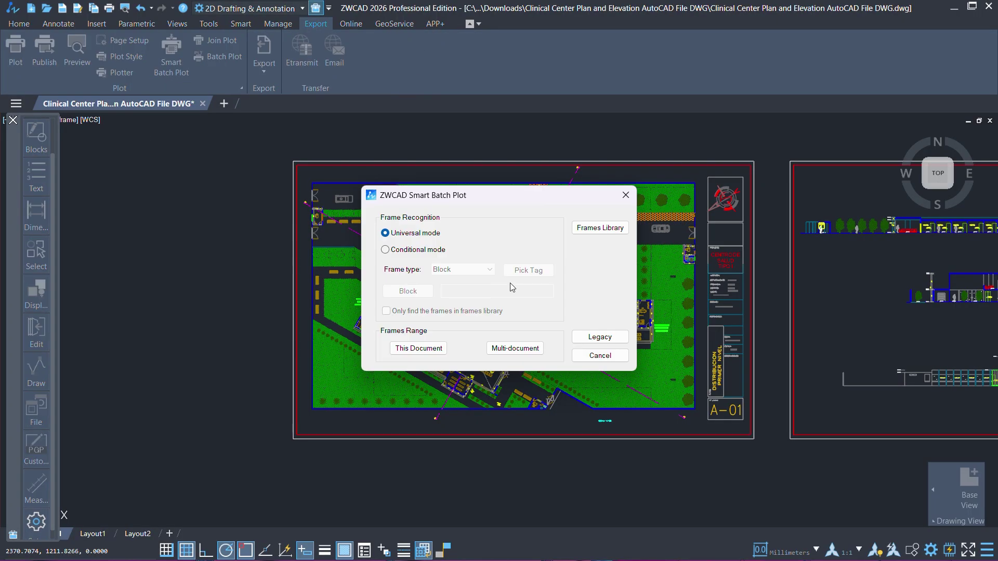
{"action": "left_click", "coordinate": [514, 348]}
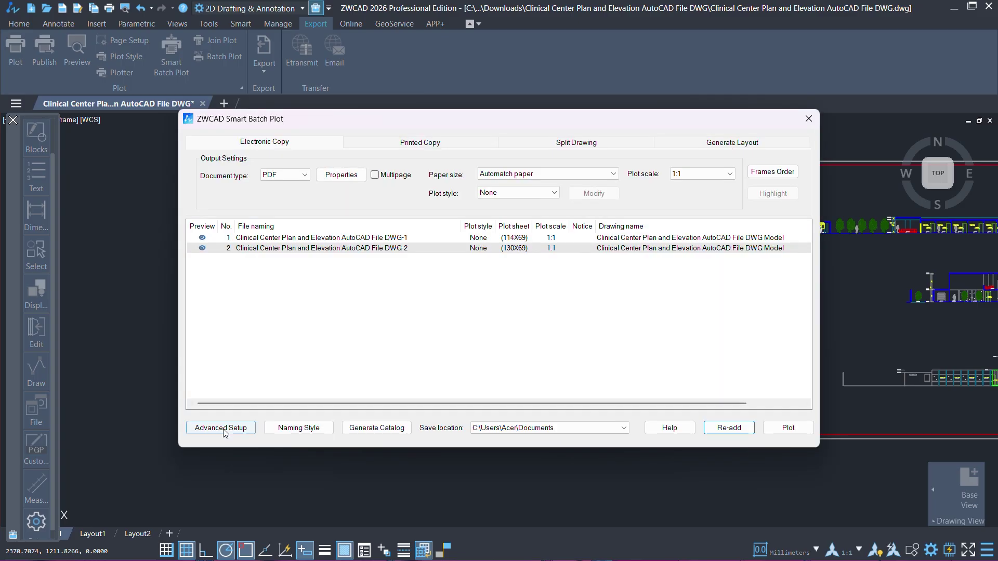
{"action": "left_click", "coordinate": [225, 432]}
{"action": "left_click", "coordinate": [658, 140]}
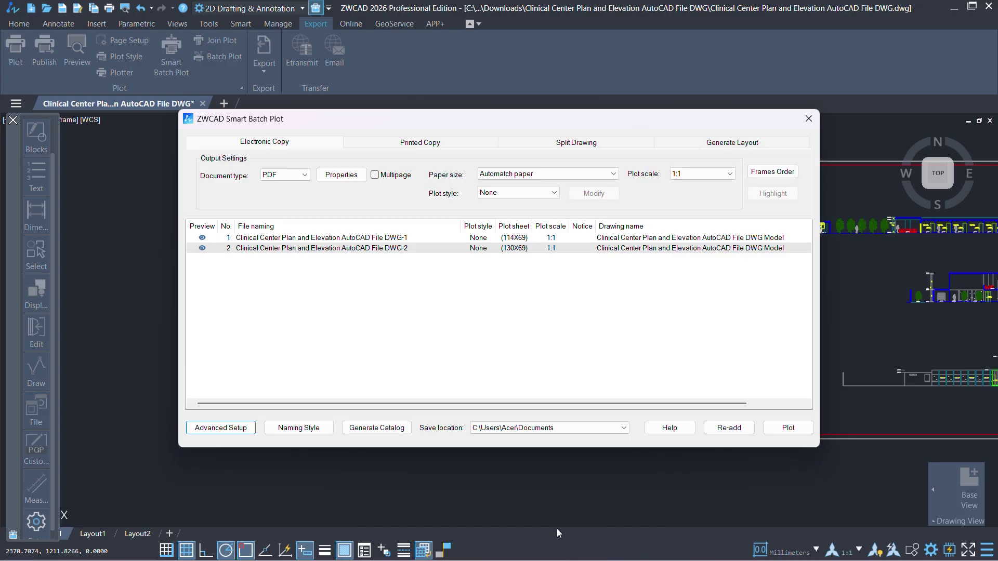
{"action": "left_click", "coordinate": [569, 175]}
{"action": "left_click", "coordinate": [546, 186]}
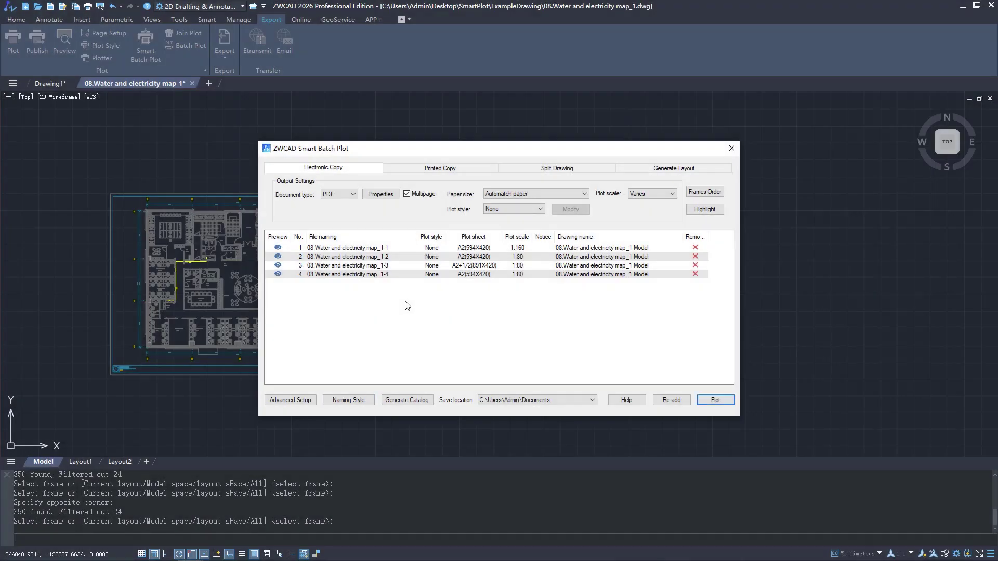
Step: Set the batch plot naming style to file name, number and drawing size, separated by hyphens
{"action": "left_click", "coordinate": [349, 400]}
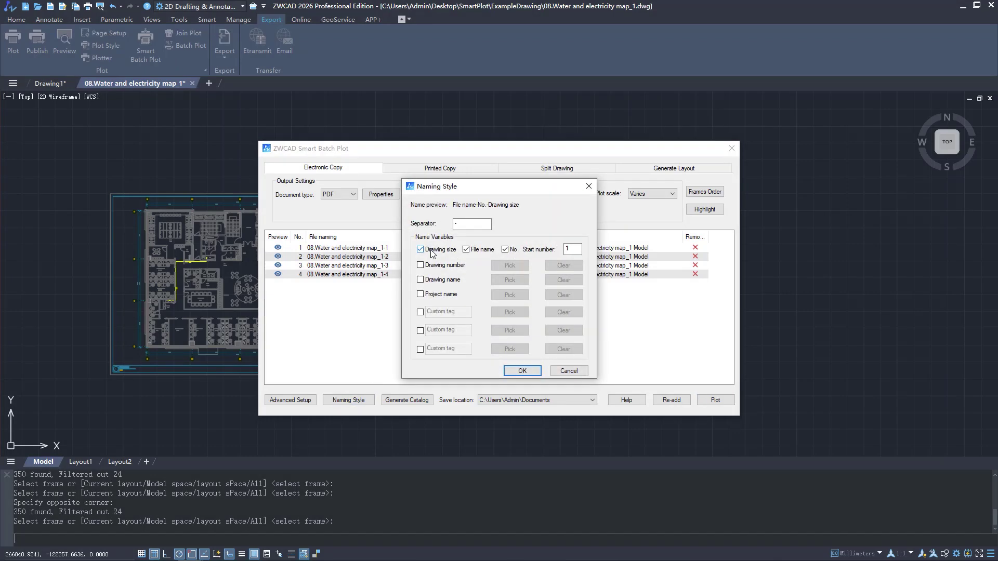
{"action": "left_click", "coordinate": [521, 371]}
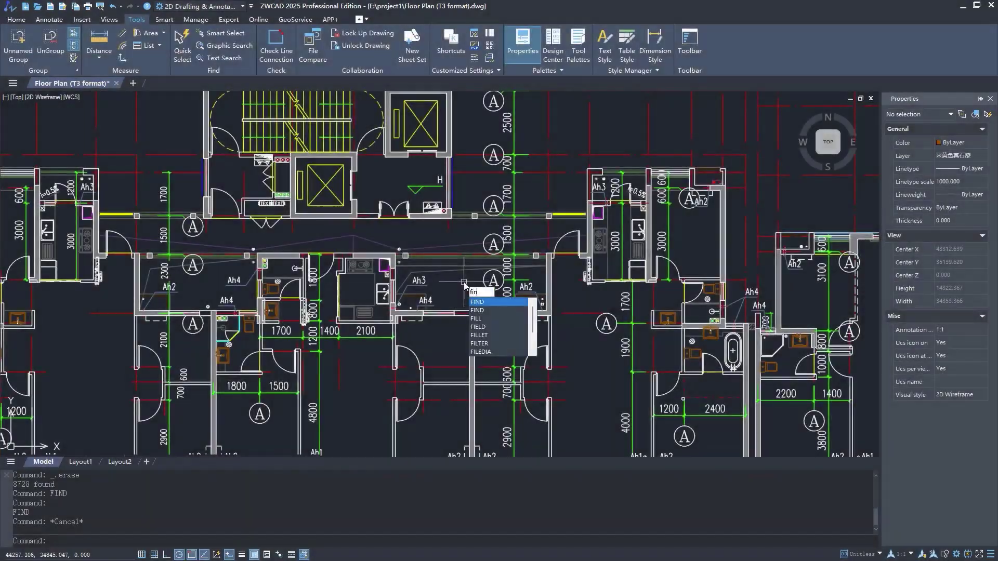
Step: Search the entire floor plan for the text ah2 and zoom to the first match
{"action": "left_click", "coordinate": [470, 295]}
{"action": "left_click", "coordinate": [640, 337]}
{"action": "left_click", "coordinate": [640, 369]}
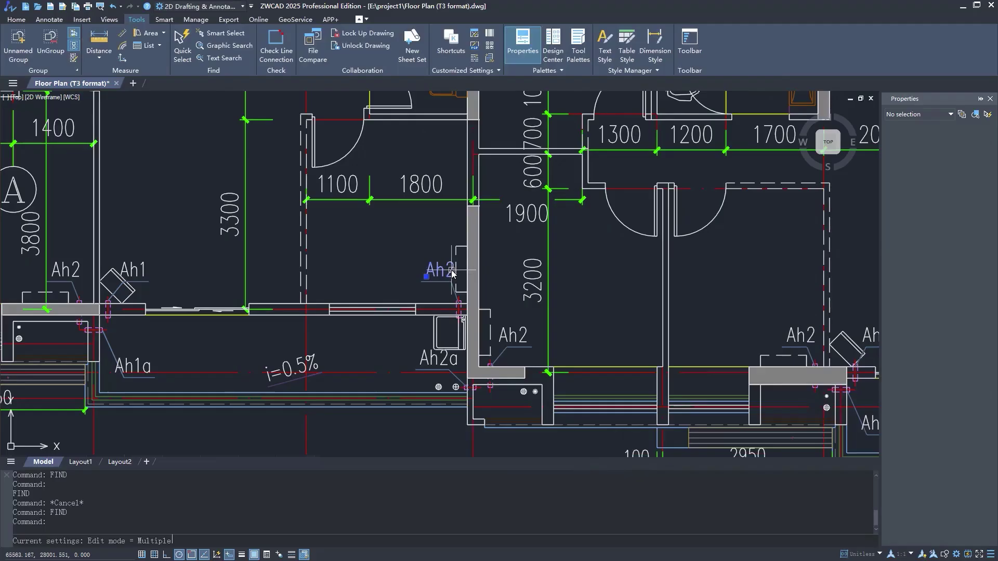
Step: Change the located label to Ah1 and reopen the text search
{"action": "type", "text": "Ah1"}
{"action": "key", "text": "Return"}
{"action": "key", "text": "Escape"}
{"action": "type", "text": "fin"}
{"action": "key", "text": "Return"}
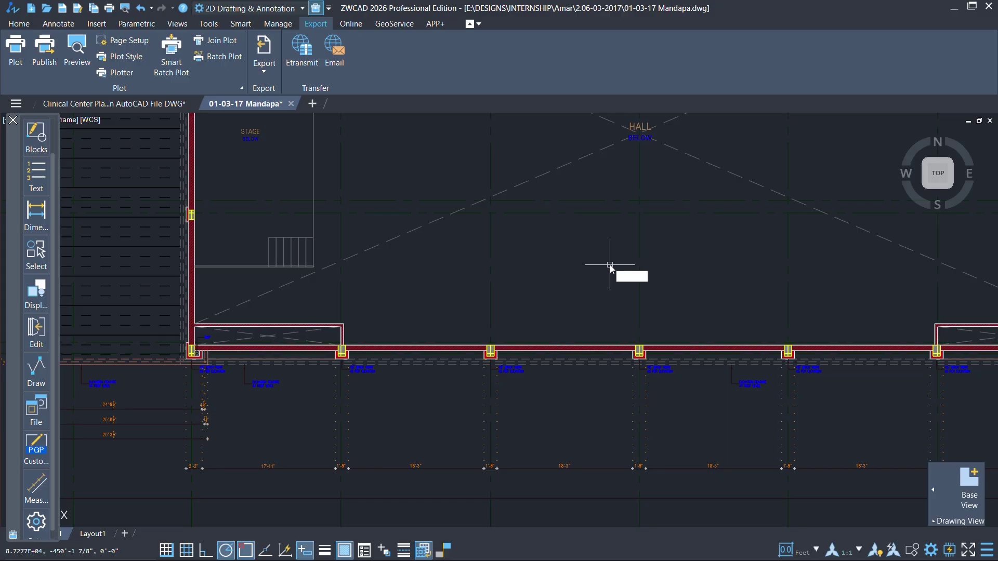
Step: Search the entire Mandapa drawing for the text elevation with Find and Replace
{"action": "type", "text": "find"}
{"action": "key", "text": "Return"}
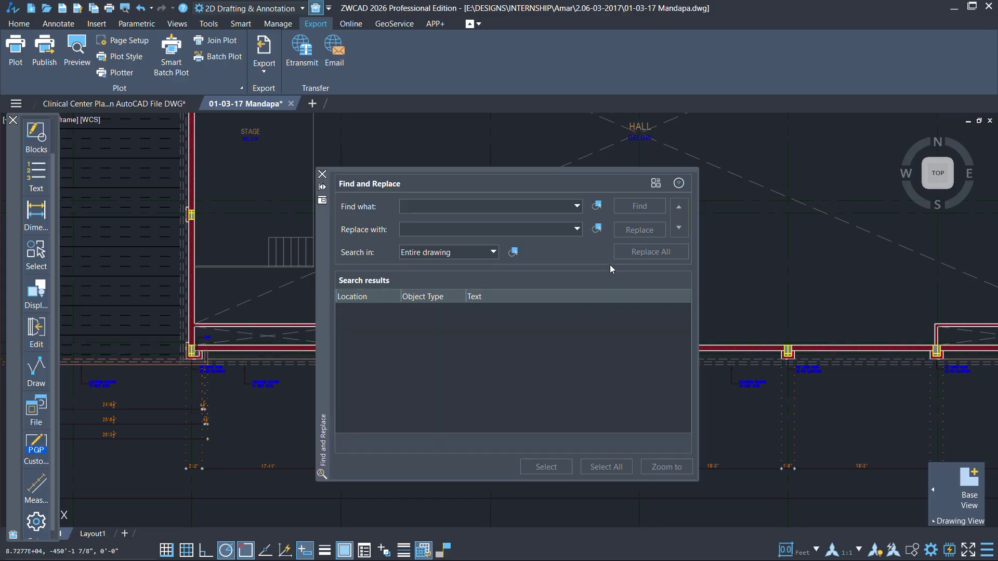
{"action": "left_click", "coordinate": [524, 206]}
{"action": "left_click_drag", "start_coordinate": [322, 274], "coordinate": [14, 271]}
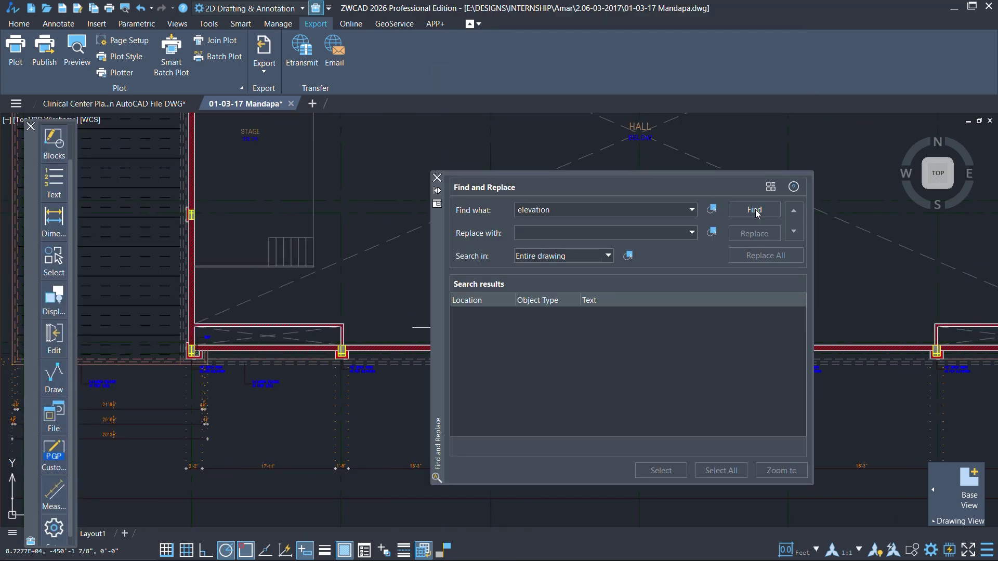
{"action": "left_click", "coordinate": [756, 213]}
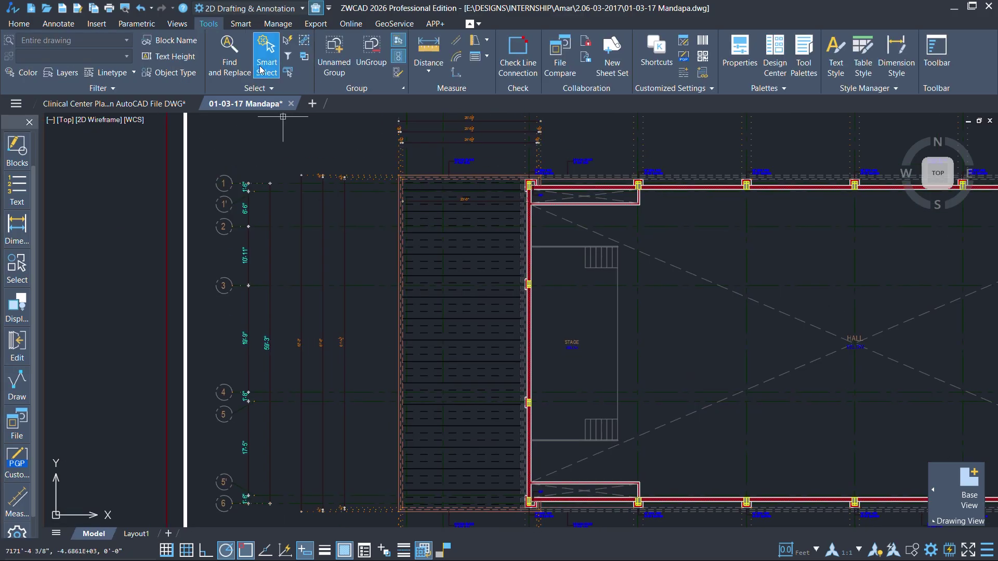
Step: Open Smart Select for the Mandapa drawing and look through its search range, object type and color filters
{"action": "left_click", "coordinate": [261, 69]}
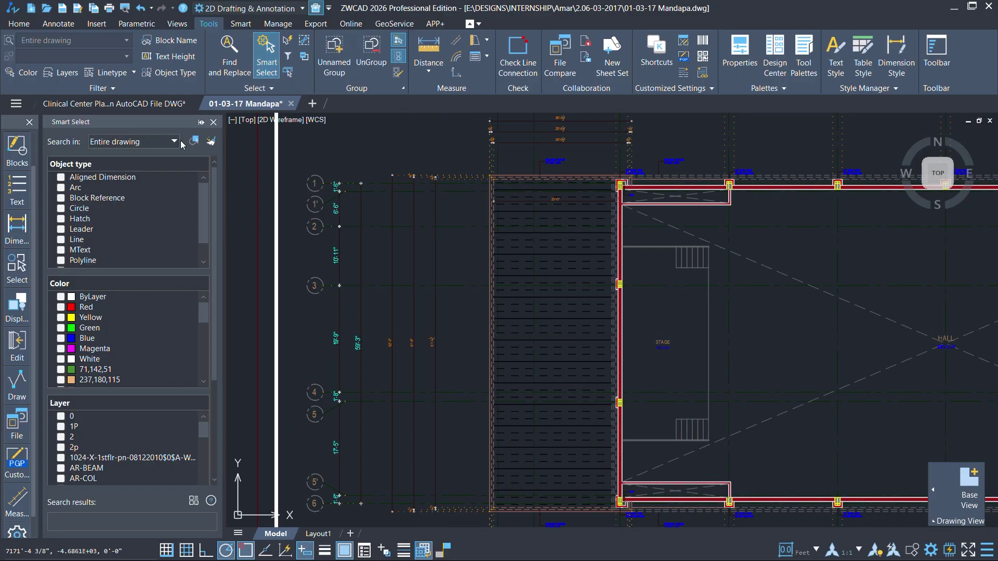
{"action": "left_click", "coordinate": [148, 153]}
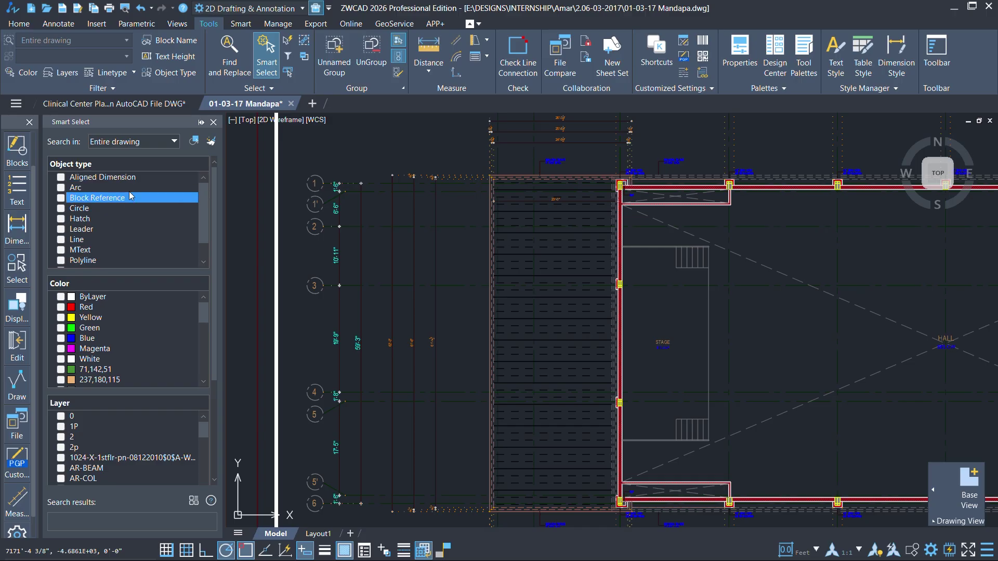
{"action": "left_click_drag", "start_coordinate": [204, 311], "coordinate": [203, 322]}
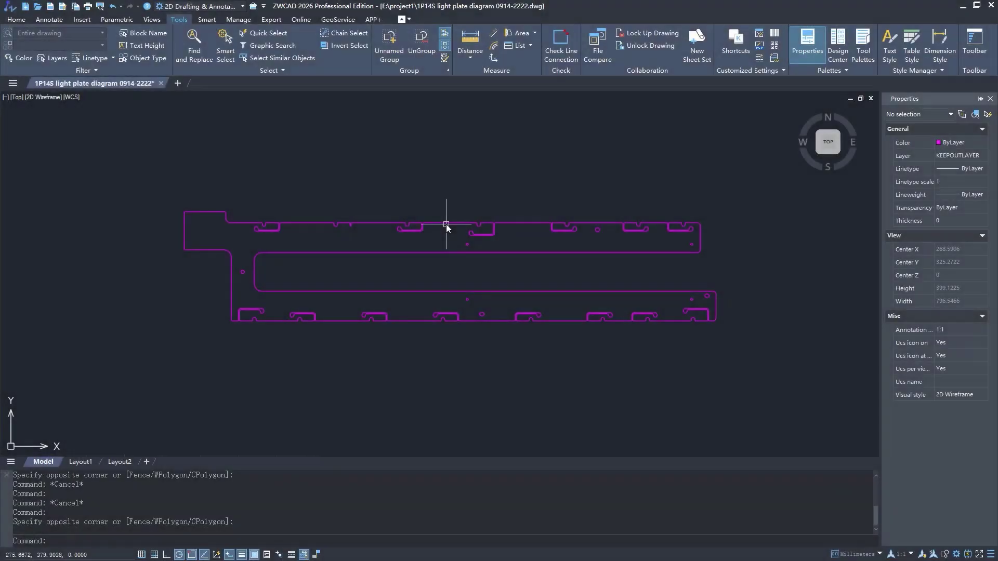
Step: Try selecting the light plate's outline lines one by one and with a window around the whole part
{"action": "left_click", "coordinate": [448, 224]}
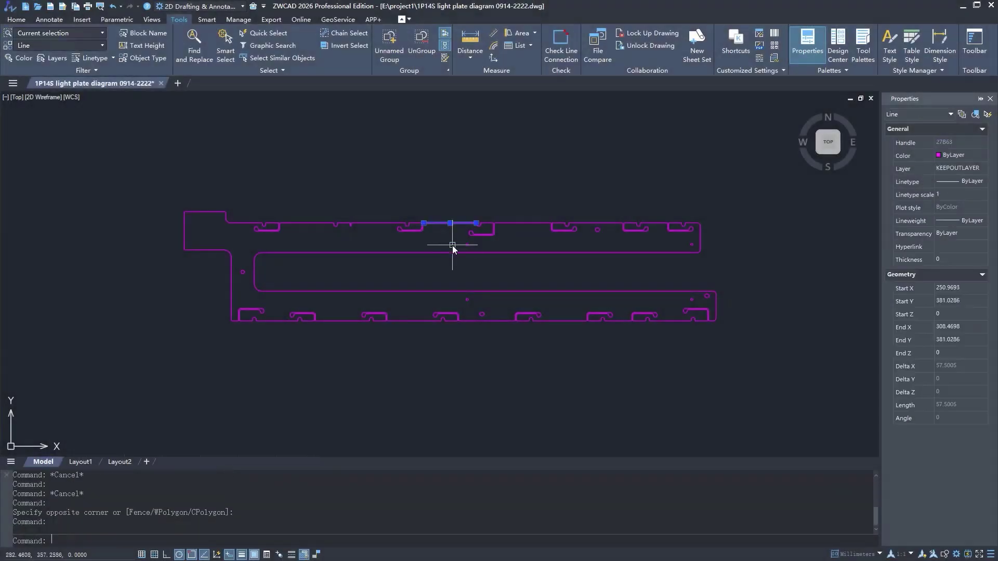
{"action": "left_click", "coordinate": [455, 252]}
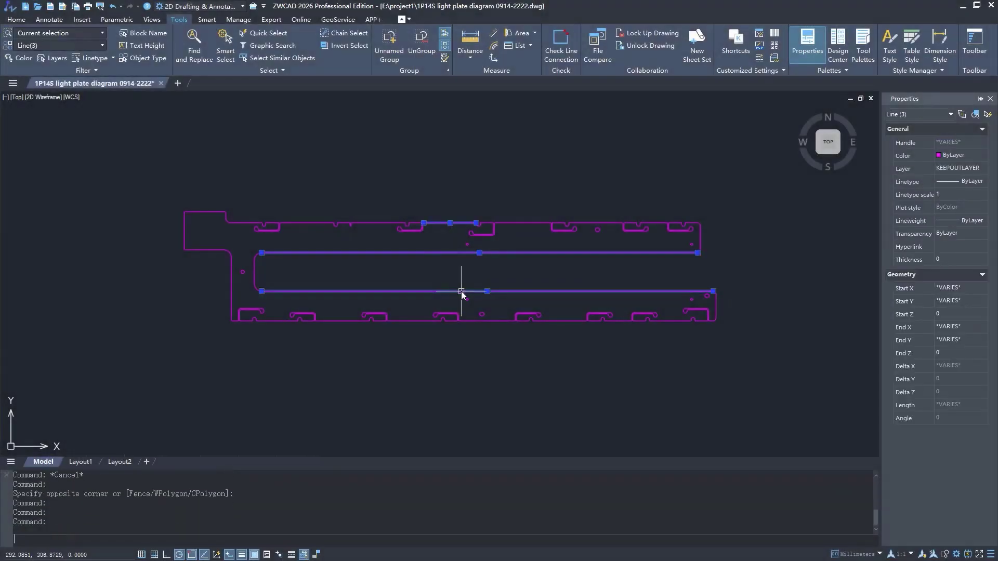
{"action": "key", "text": "Escape"}
{"action": "left_click", "coordinate": [169, 188]}
{"action": "left_click", "coordinate": [742, 365]}
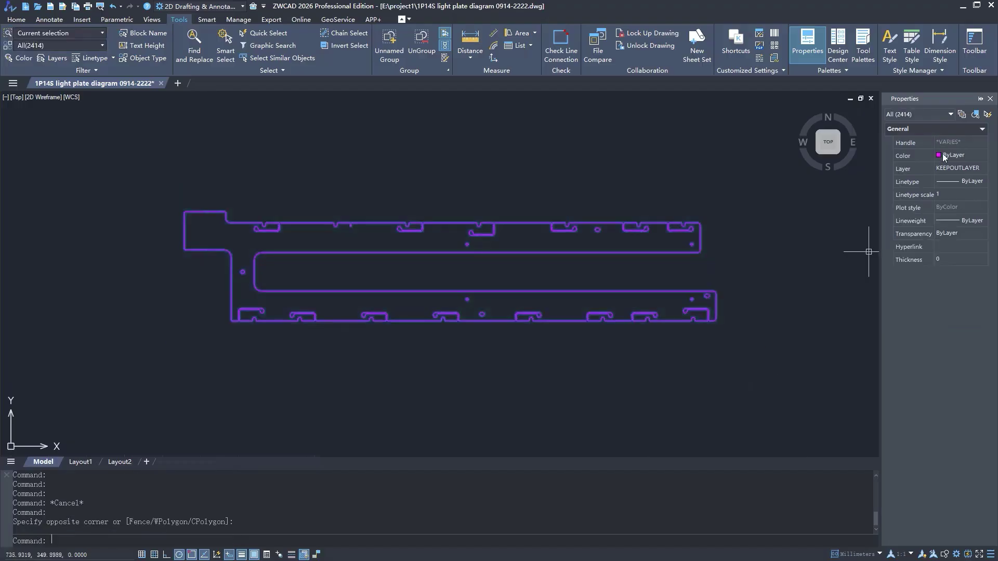
{"action": "key", "text": "Escape"}
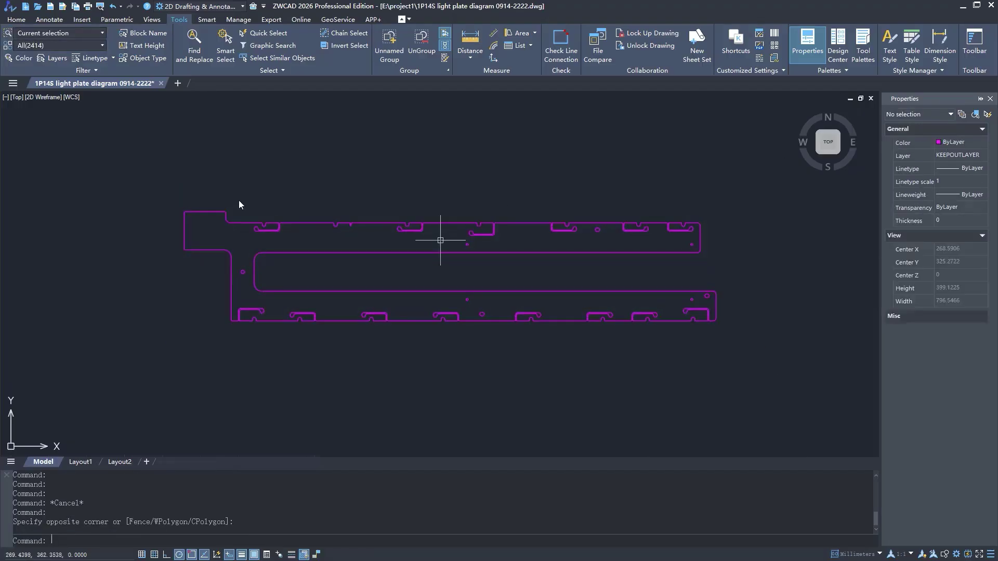
Step: Chain-select the light plate's connected outer outline and move it below its internal slots and holes
{"action": "left_click", "coordinate": [347, 33]}
{"action": "left_click", "coordinate": [372, 224]}
{"action": "key", "text": "Return"}
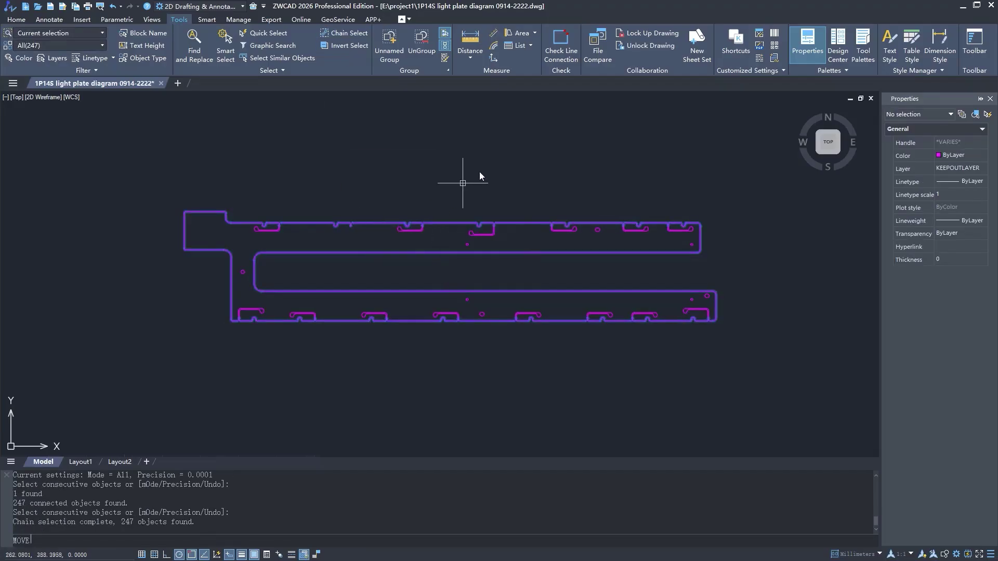
{"action": "type", "text": "M"}
{"action": "key", "text": "Return"}
{"action": "left_click", "coordinate": [494, 178]}
{"action": "left_click", "coordinate": [486, 357]}
{"action": "scroll", "coordinate": [468, 289], "scroll_direction": "down", "scroll_amount": 3}
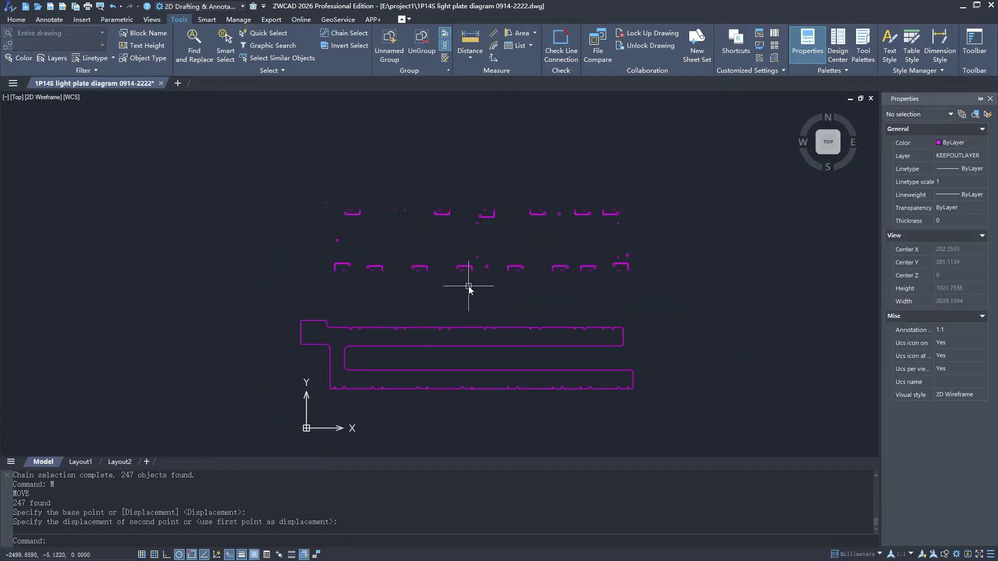